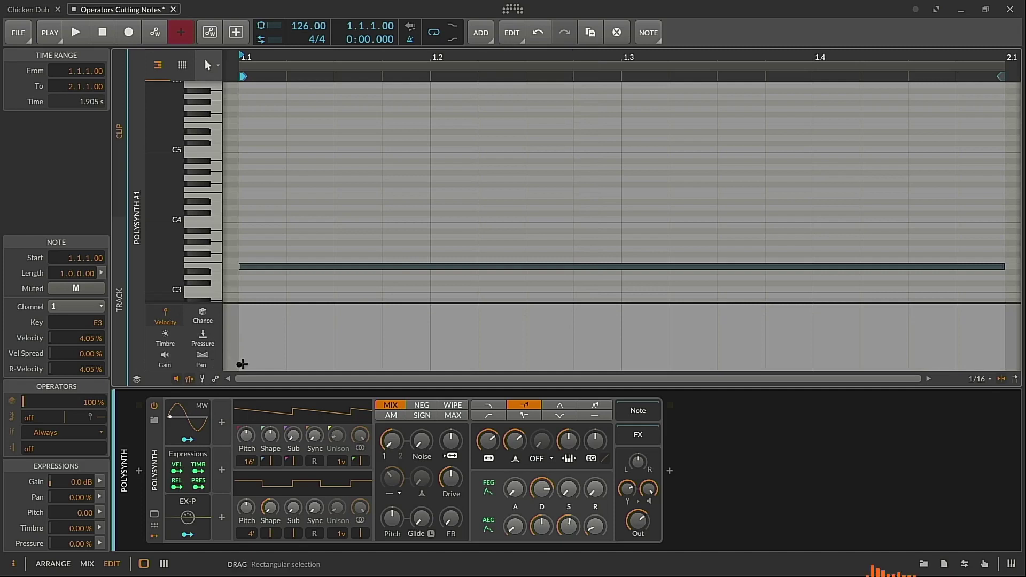
# Raise the long E3 note's velocity to 91.8 % and show the settings of the Polysynth's Expressions modulator
pyautogui.moveTo(243, 364); pyautogui.dragTo(254, 321)
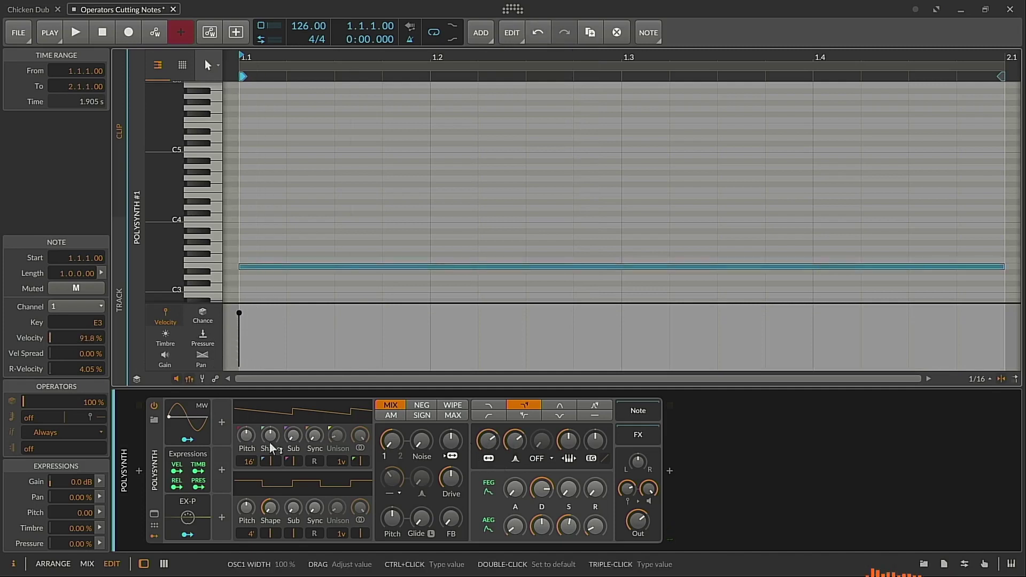
pyautogui.moveTo(180, 467)
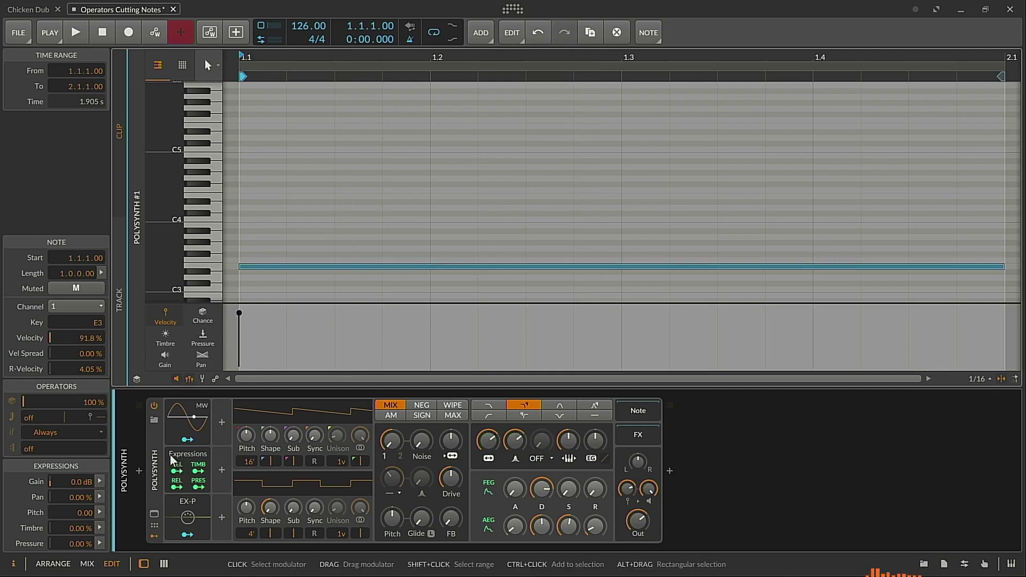
pyautogui.click(171, 457)
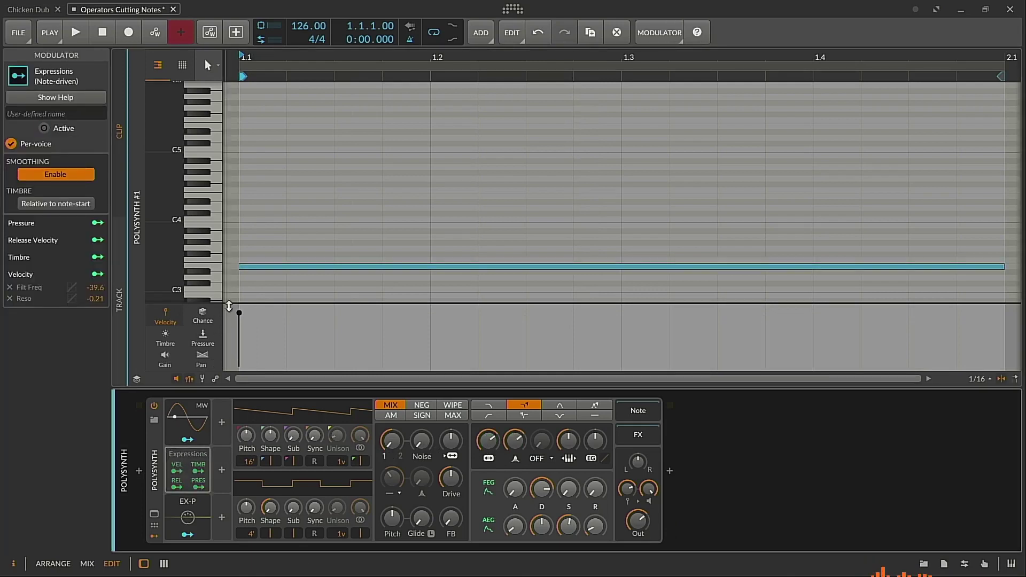
# Play the clip while adjusting the Polysynth's filter resonance to about 59 %, and stop playback
pyautogui.press('space')
pyautogui.press('space')
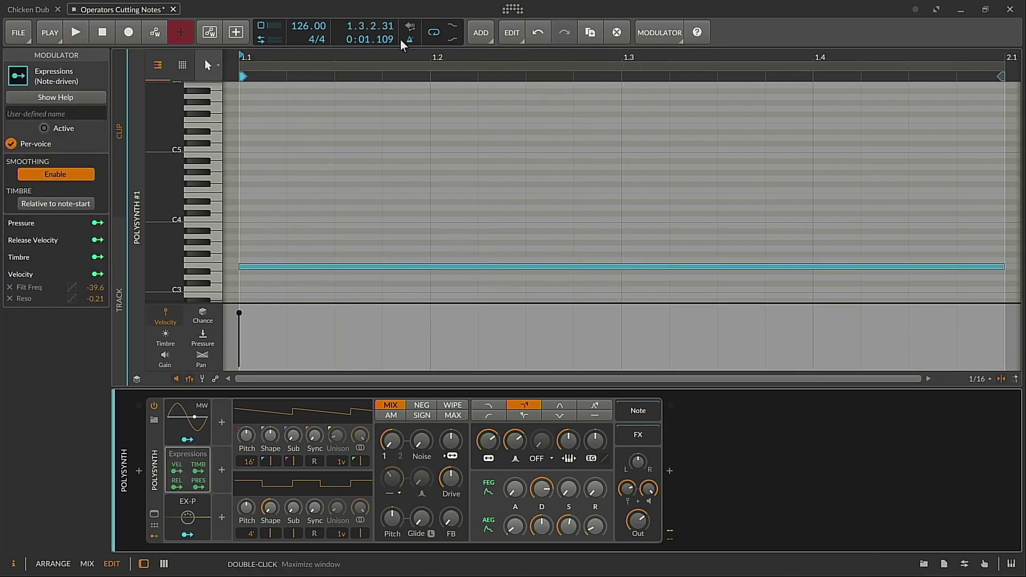
pyautogui.press('space')
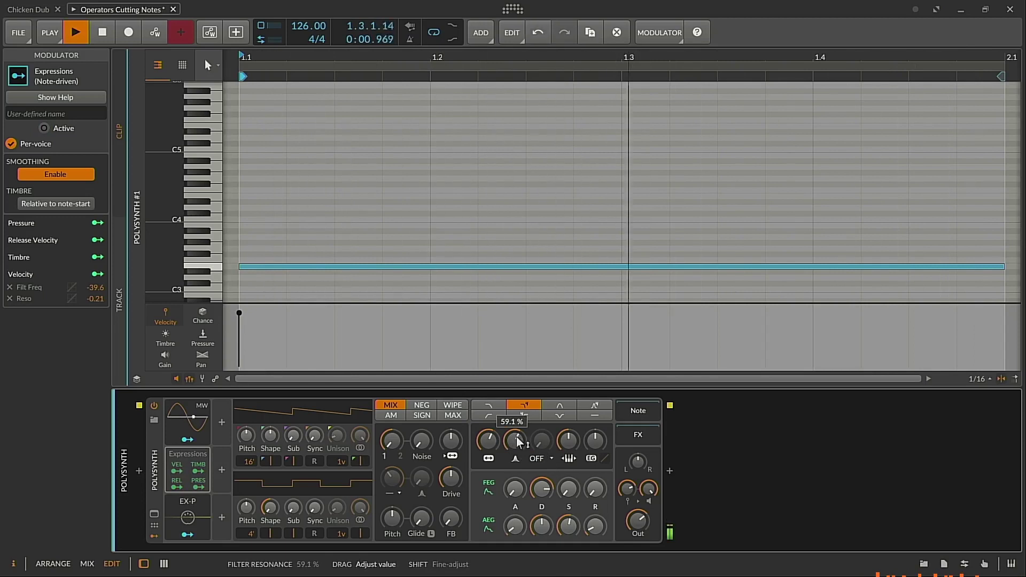
pyautogui.press('space')
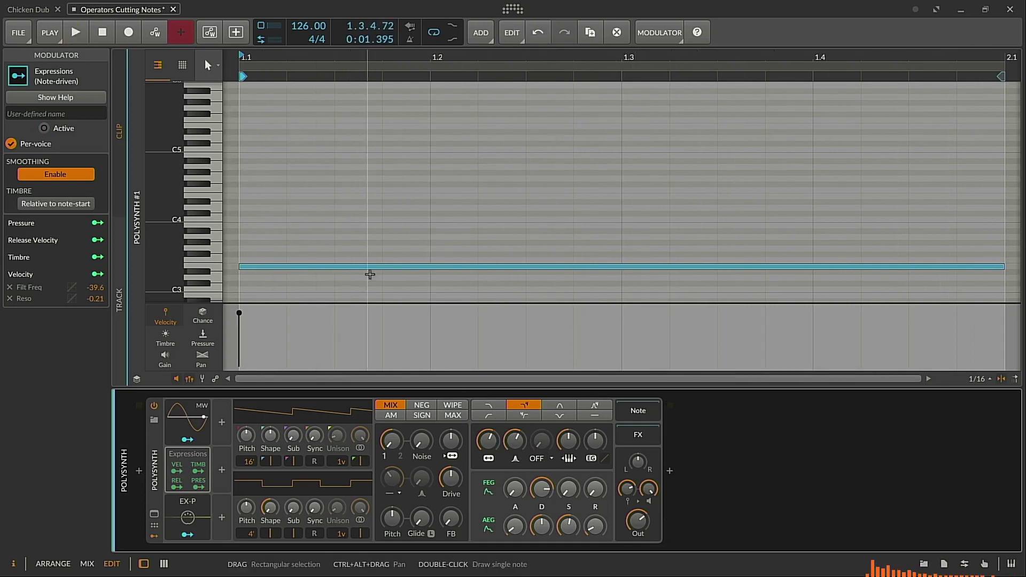
# Select the long E3 note and set its repeat count operator to 11
pyautogui.moveTo(357, 238); pyautogui.dragTo(362, 276)
pyautogui.scroll(-3, 382, 247)
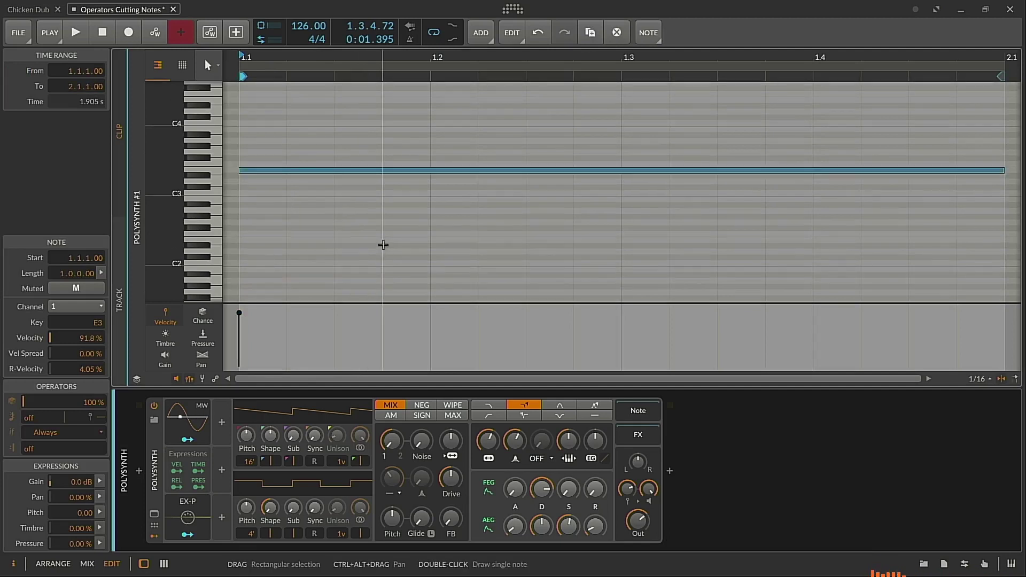
pyautogui.moveTo(164, 178); pyautogui.dragTo(164, 178)
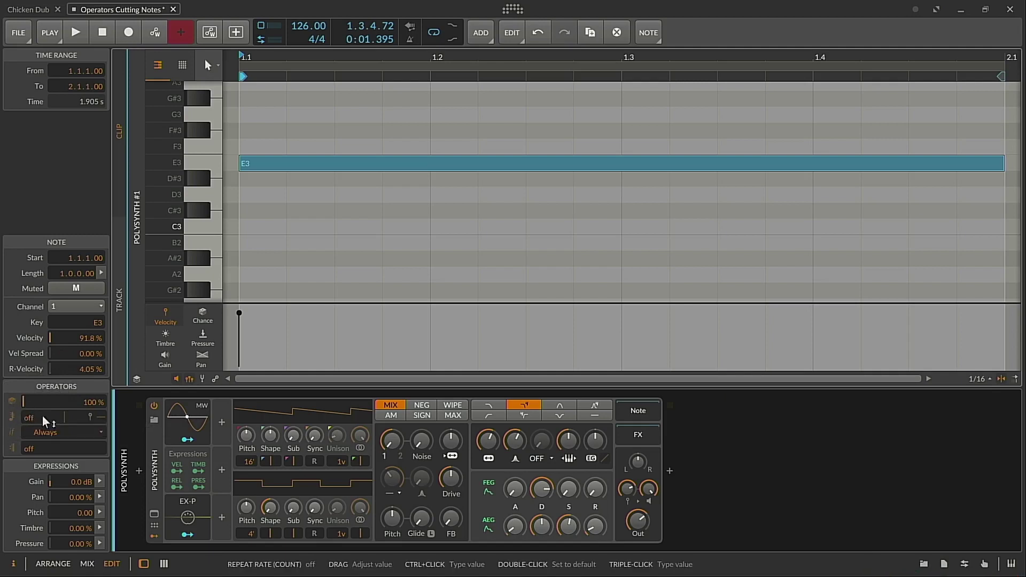
pyautogui.moveTo(39, 423)
pyautogui.mouseDown()
pyautogui.moveTo(38, 398)
pyautogui.moveTo(37, 420)
pyautogui.mouseUp()
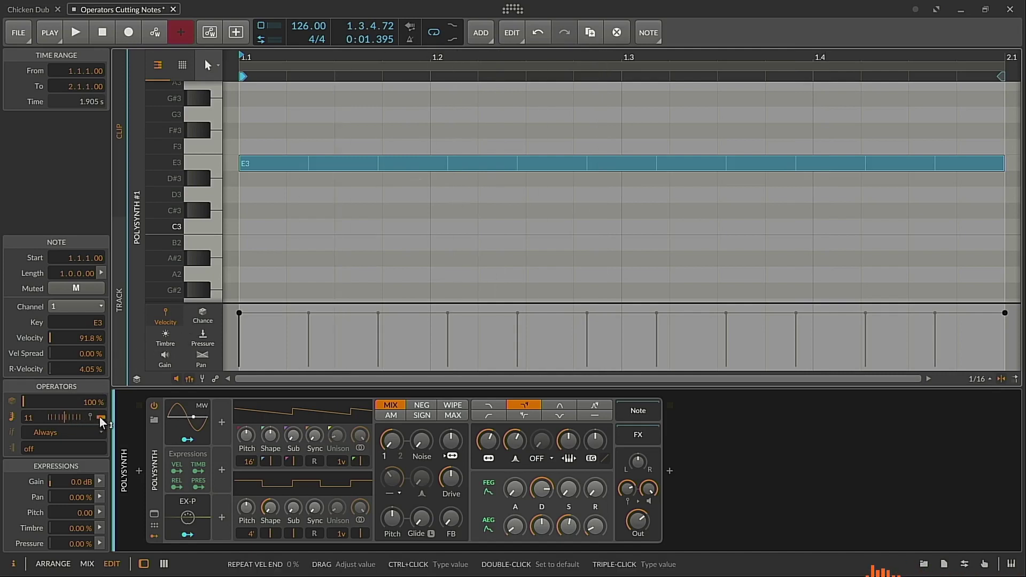
# Lower the note's velocity to 5.8 %, raise its repeat end velocity to make a rising ramp, and audition it
pyautogui.moveTo(99, 418); pyautogui.dragTo(100, 417)
pyautogui.moveTo(239, 312); pyautogui.dragTo(230, 363)
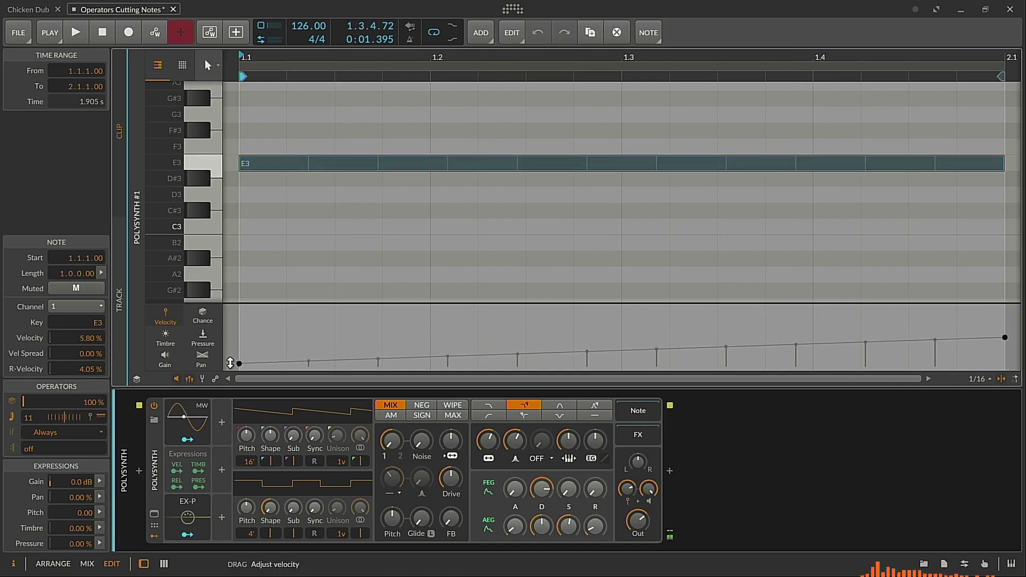
pyautogui.moveTo(101, 418); pyautogui.dragTo(101, 411)
pyautogui.press('space')
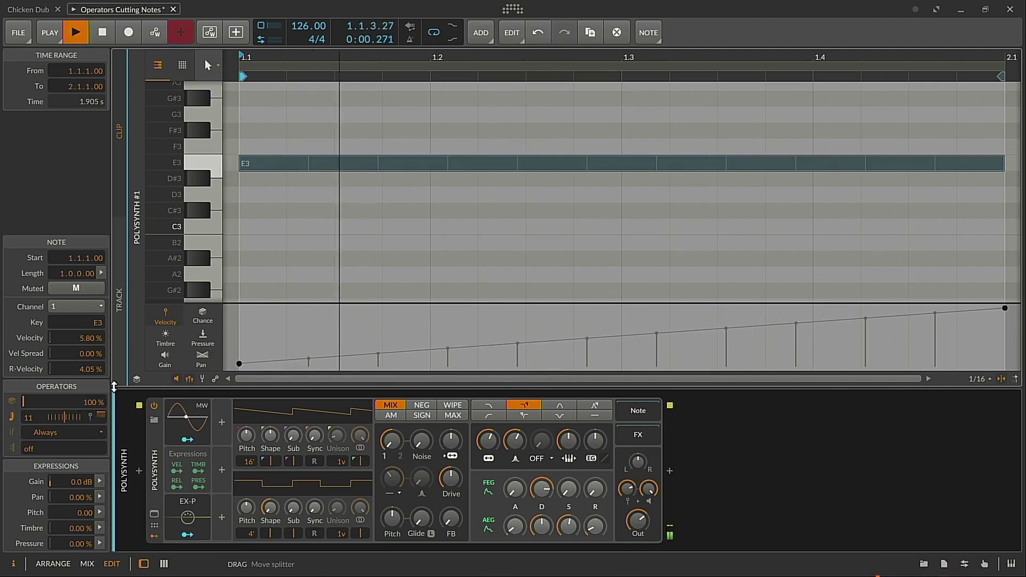
pyautogui.press('space')
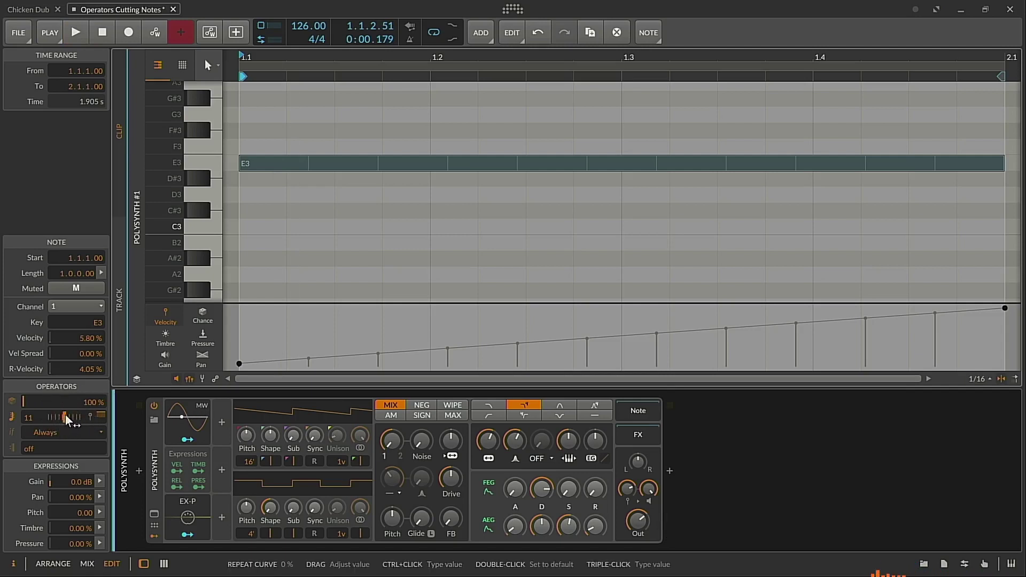
# Try negative repeat curves such as -59 % on the E3 note during playback, and reset the curve to its default
pyautogui.moveTo(66, 418); pyautogui.dragTo(66, 465)
pyautogui.press('space')
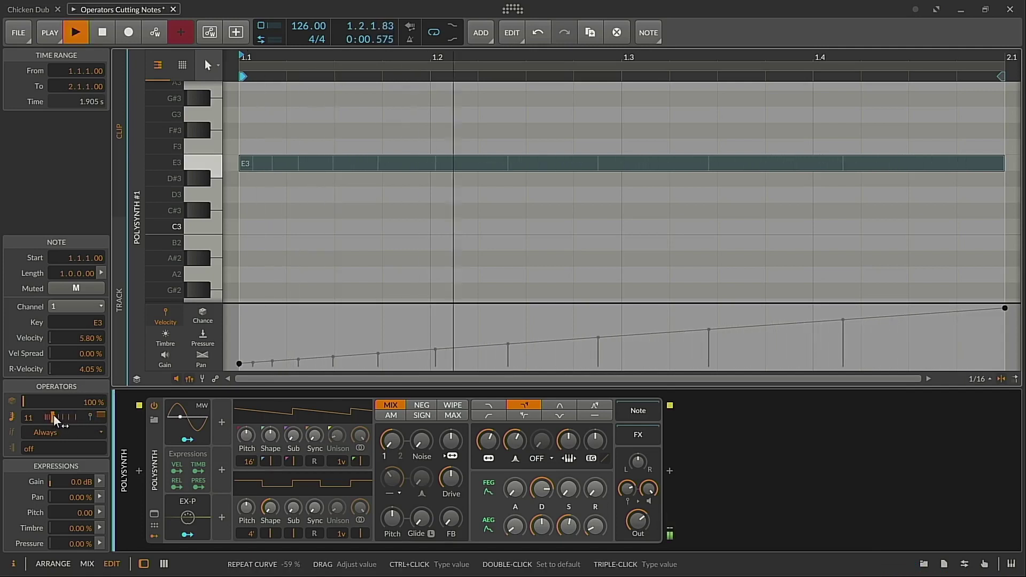
pyautogui.moveTo(50, 416); pyautogui.dragTo(55, 417)
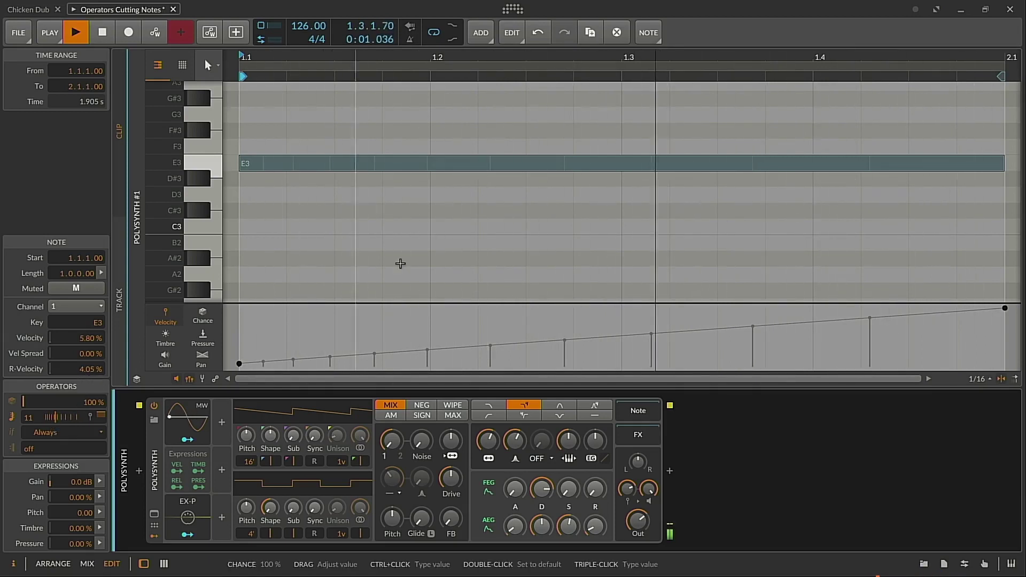
pyautogui.click(409, 235)
pyautogui.press('space')
pyautogui.click(316, 164)
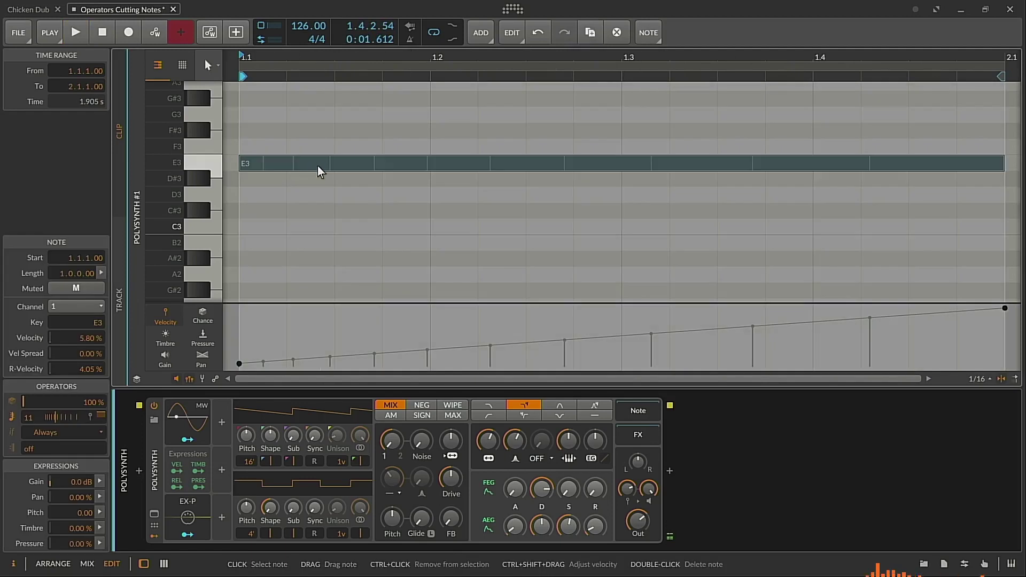
pyautogui.doubleClick(52, 417)
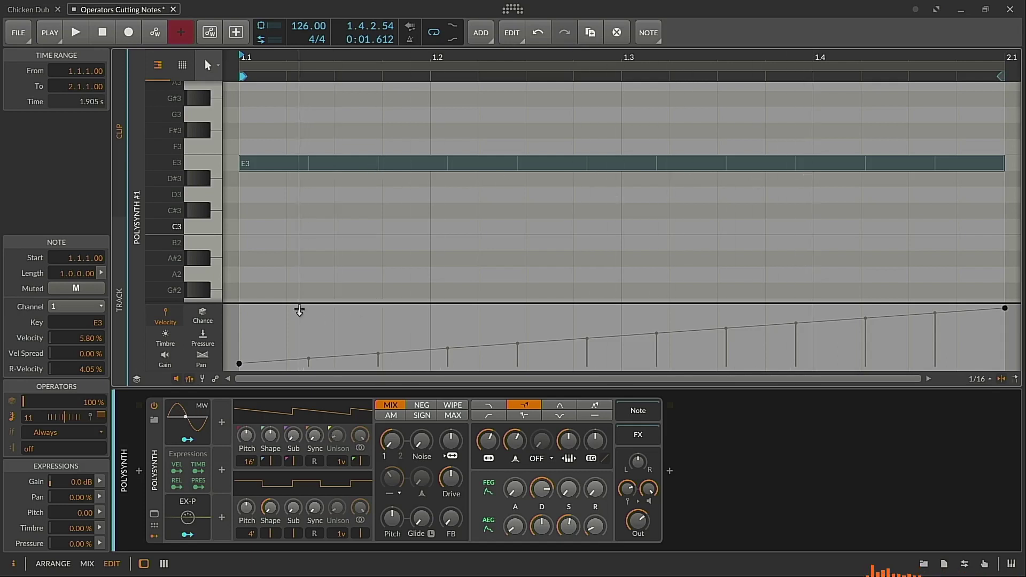
# Slice the E3 note at its repeats into separate notes and play back the result
pyautogui.rightClick(354, 165)
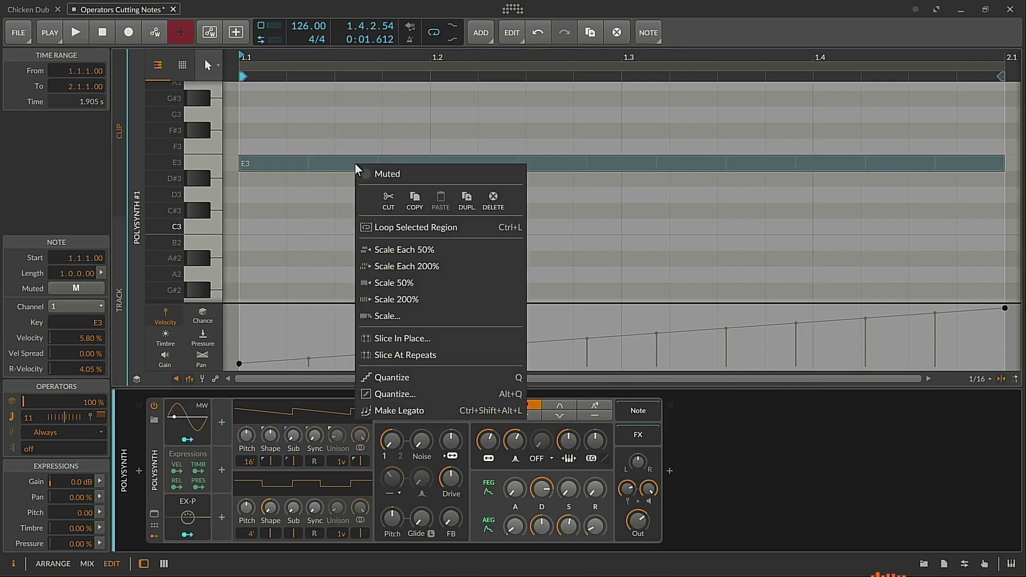
pyautogui.click(449, 356)
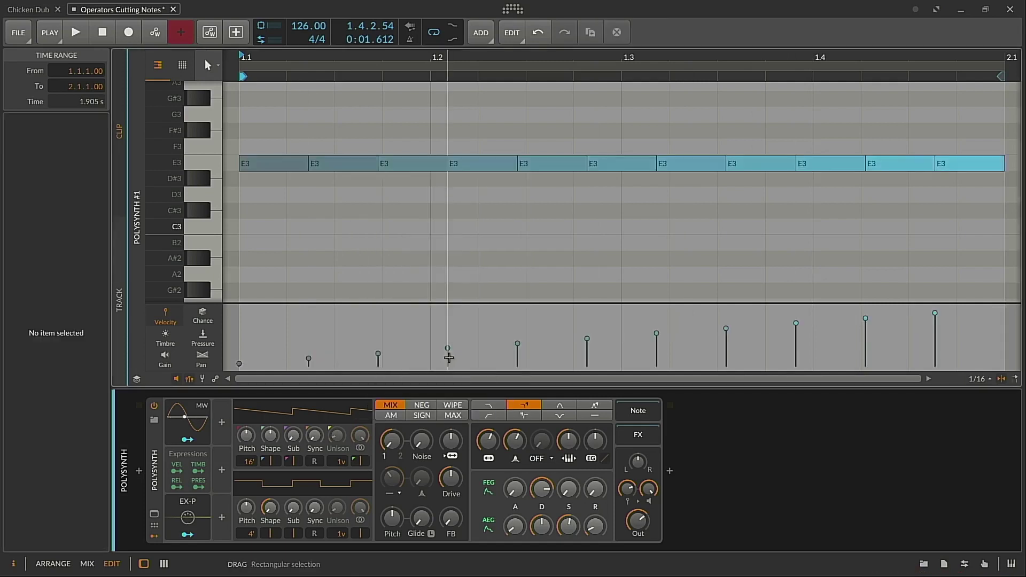
pyautogui.moveTo(296, 135); pyautogui.dragTo(981, 195)
pyautogui.click(383, 233)
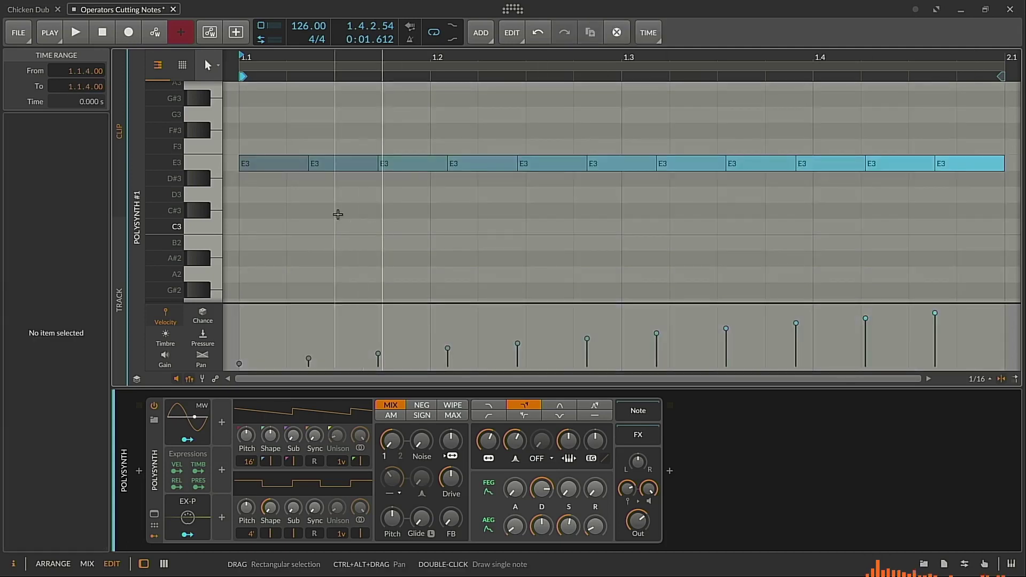
pyautogui.press('space')
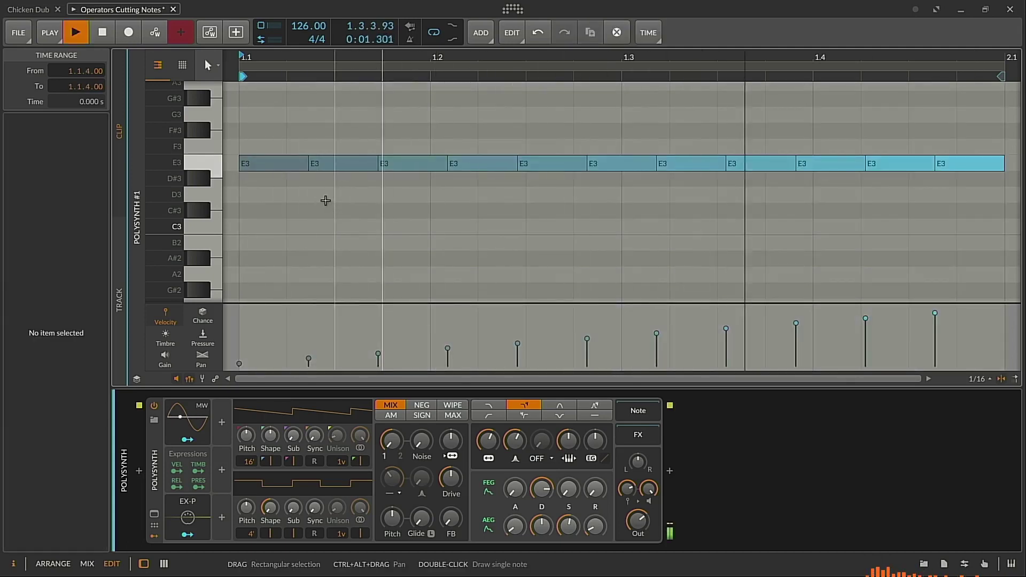
pyautogui.press('space')
# Select all the sliced notes, shorten them together to a length of 0.0.0.94, and audition the clip
pyautogui.click(281, 159)
pyautogui.hotkey('ctrl', 'a')
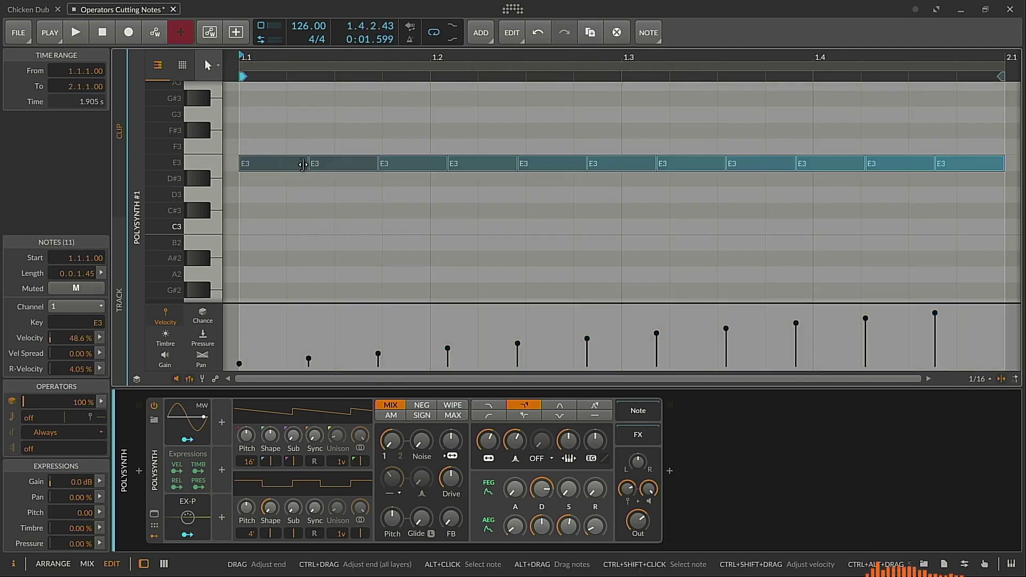
pyautogui.moveTo(303, 164); pyautogui.dragTo(284, 165)
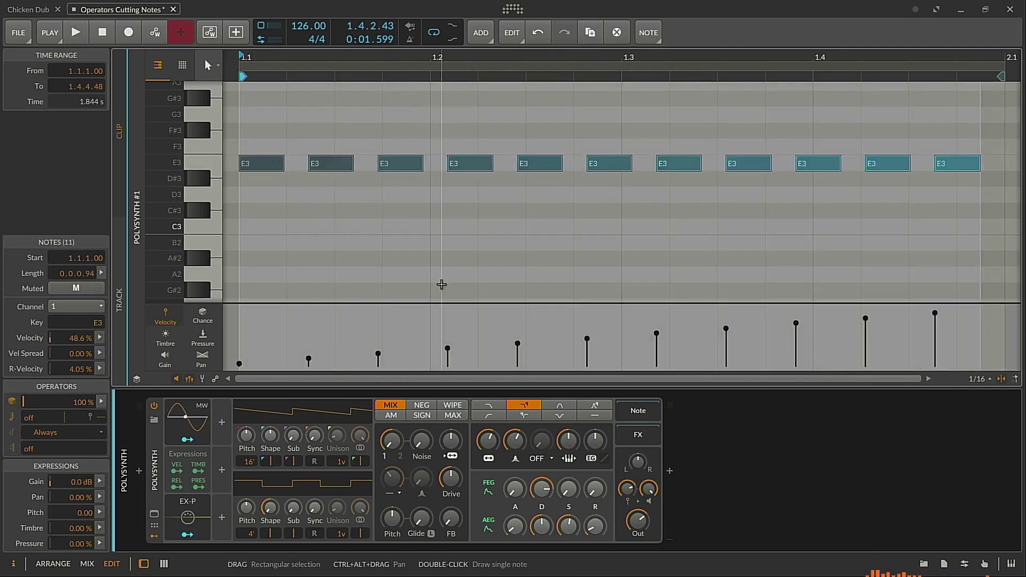
pyautogui.press('space')
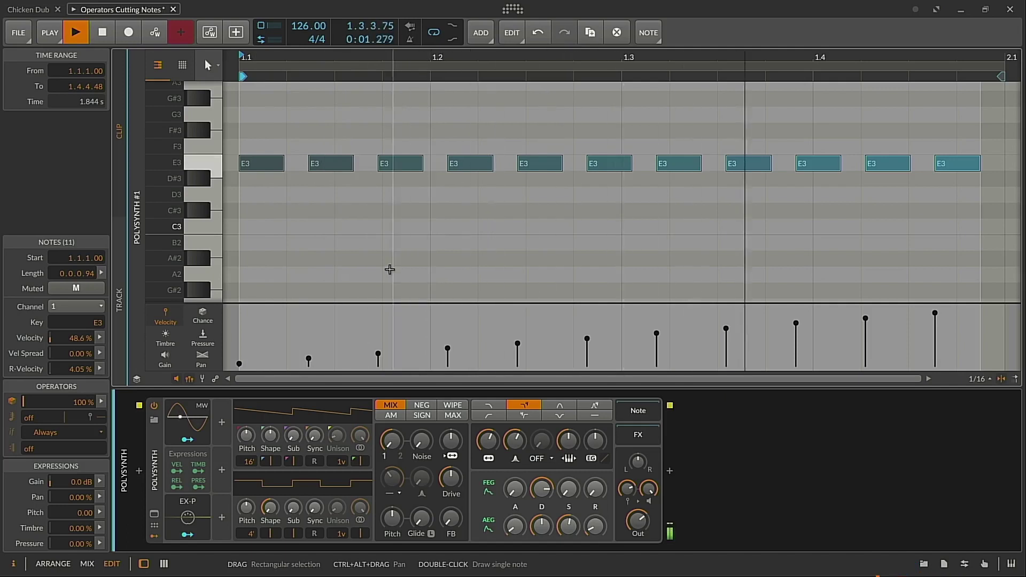
pyautogui.press('space')
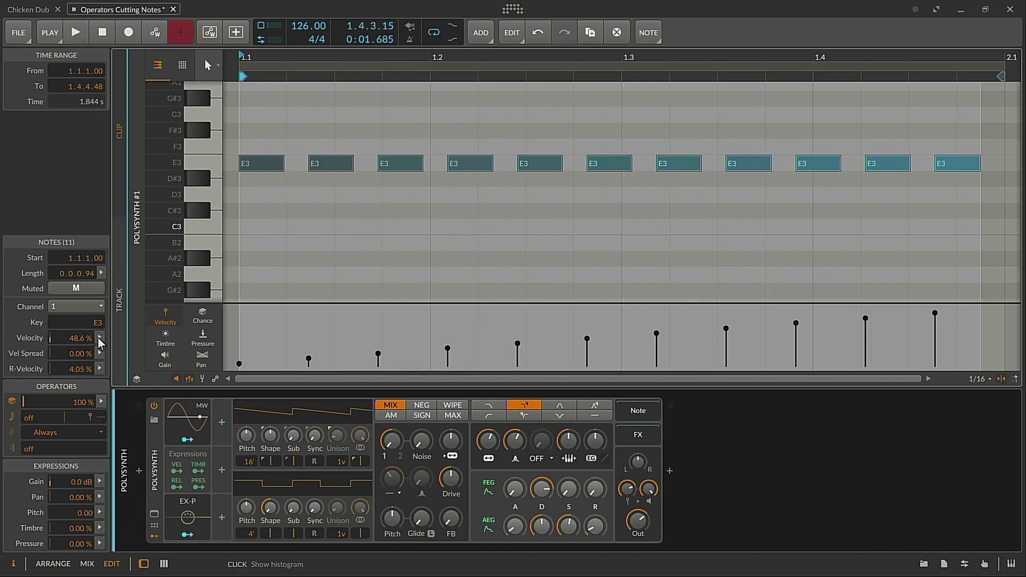
# Apply a custom length of 1/16 straight to all selected notes and play the clip
pyautogui.click(101, 274)
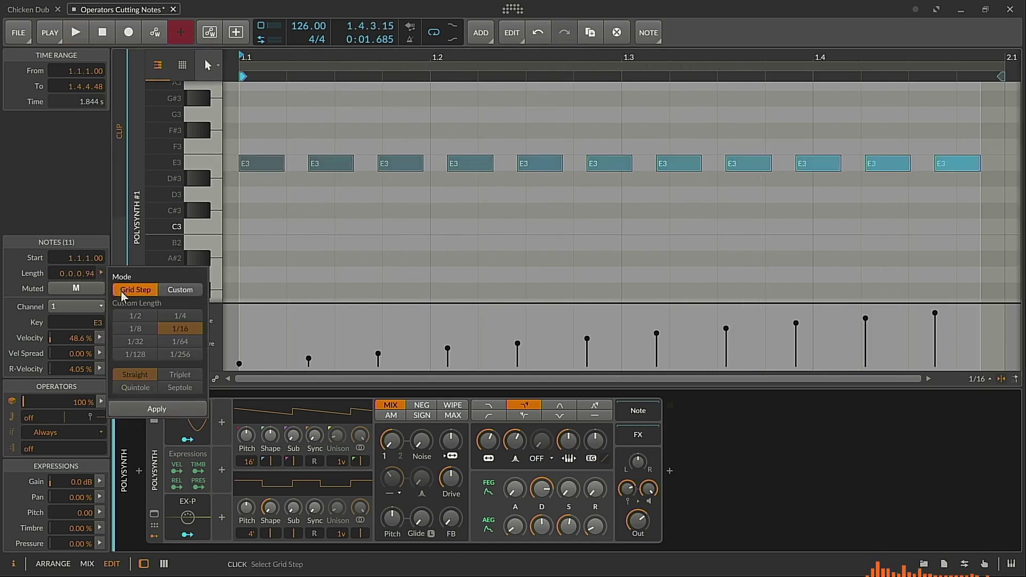
pyautogui.click(174, 289)
pyautogui.click(182, 412)
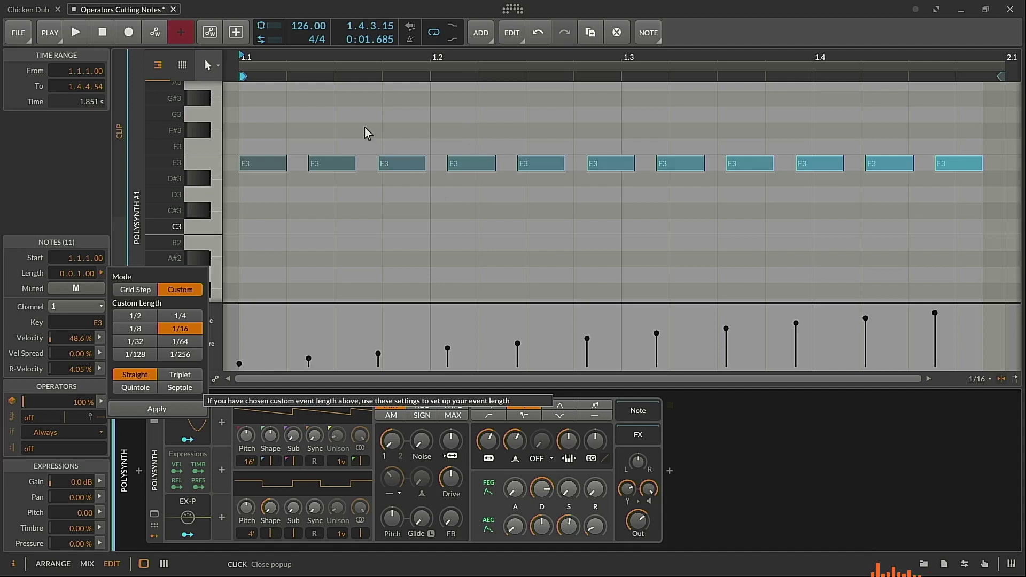
pyautogui.press('space')
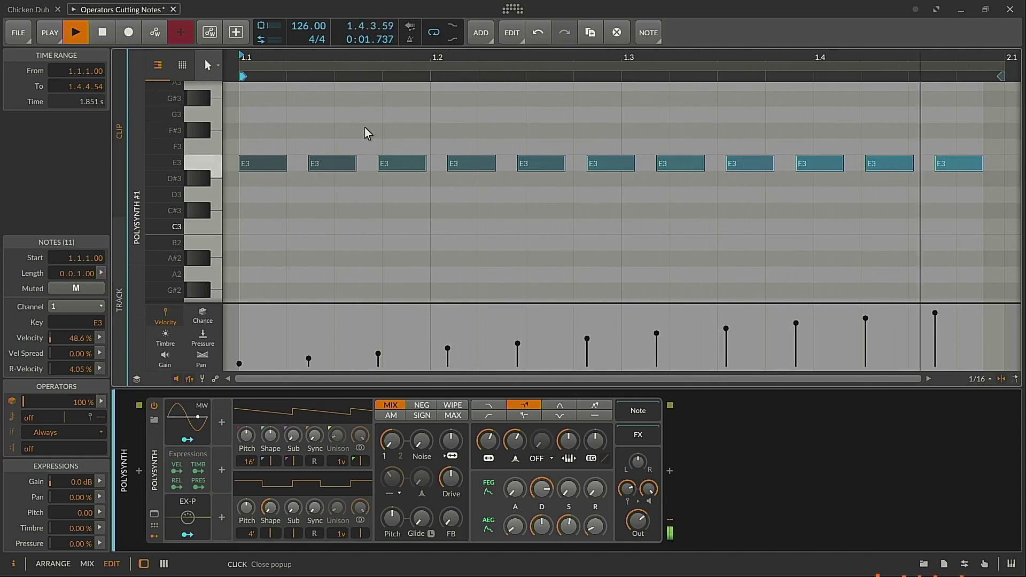
pyautogui.press('space')
# Transpose the second note up to F3 and the fourth note down to D#3
pyautogui.click(327, 164)
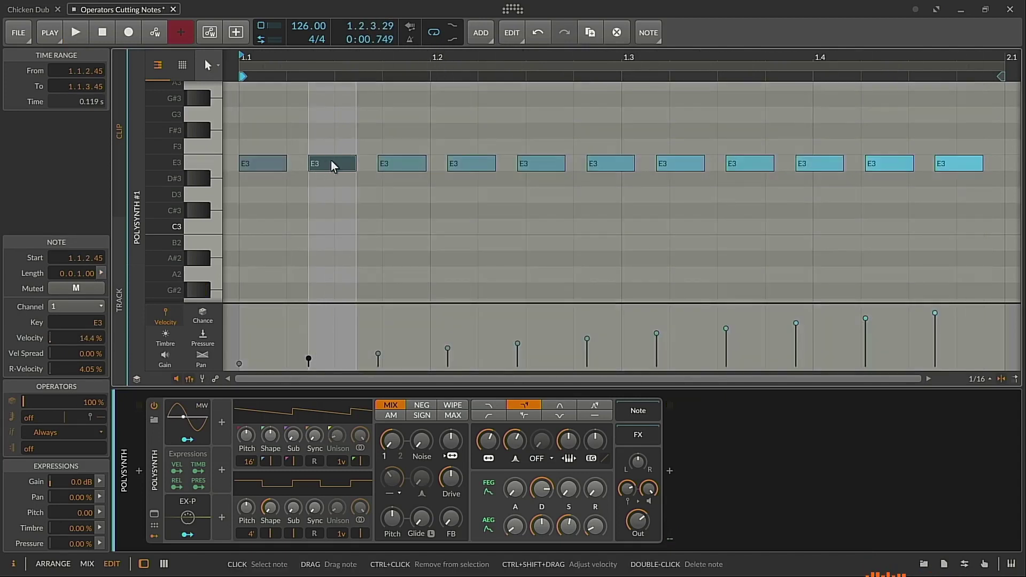
pyautogui.press('Up')
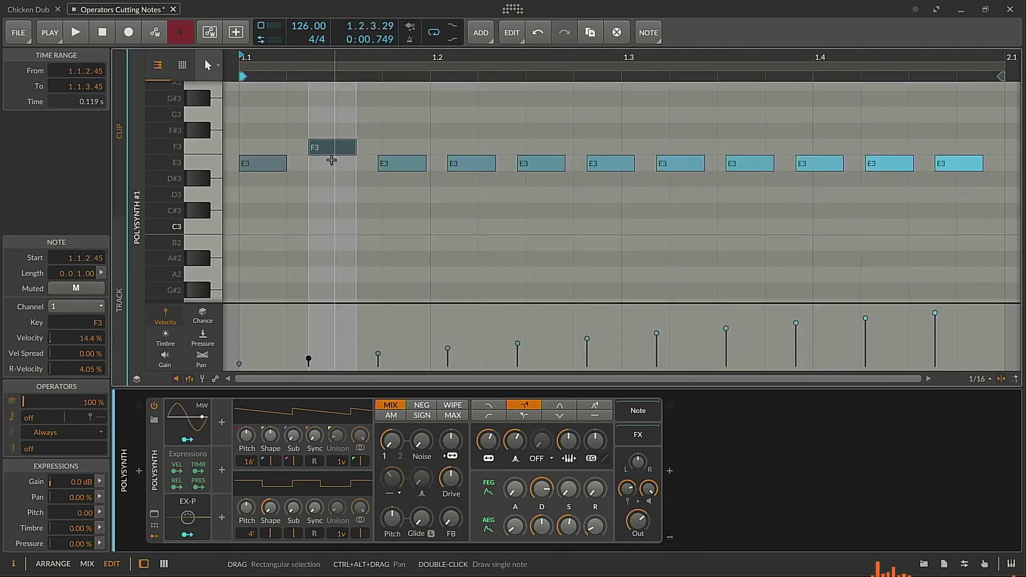
pyautogui.press('Right')
pyautogui.press('Right')
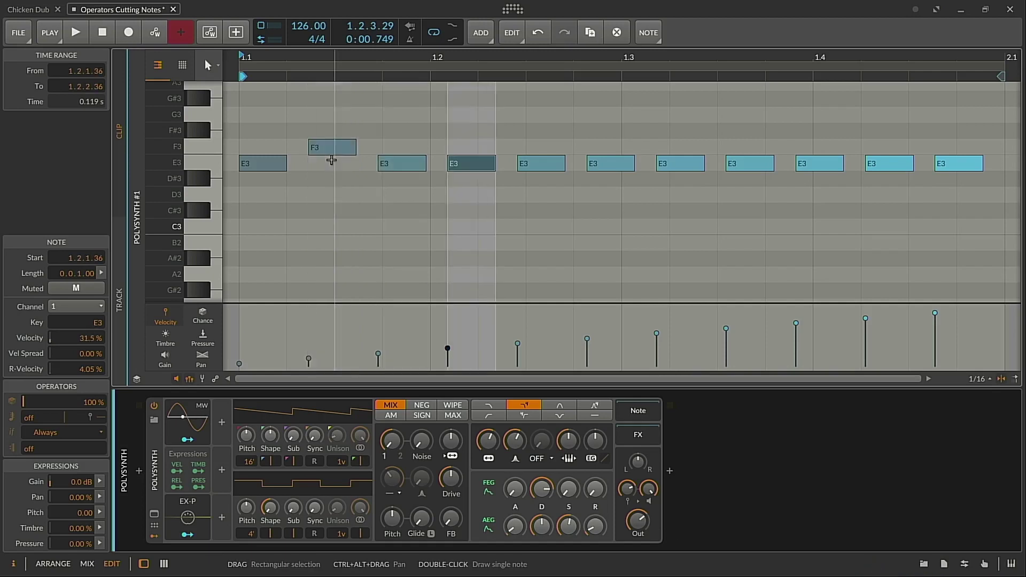
pyautogui.press('Left')
pyautogui.press('Right')
pyautogui.press('Down')
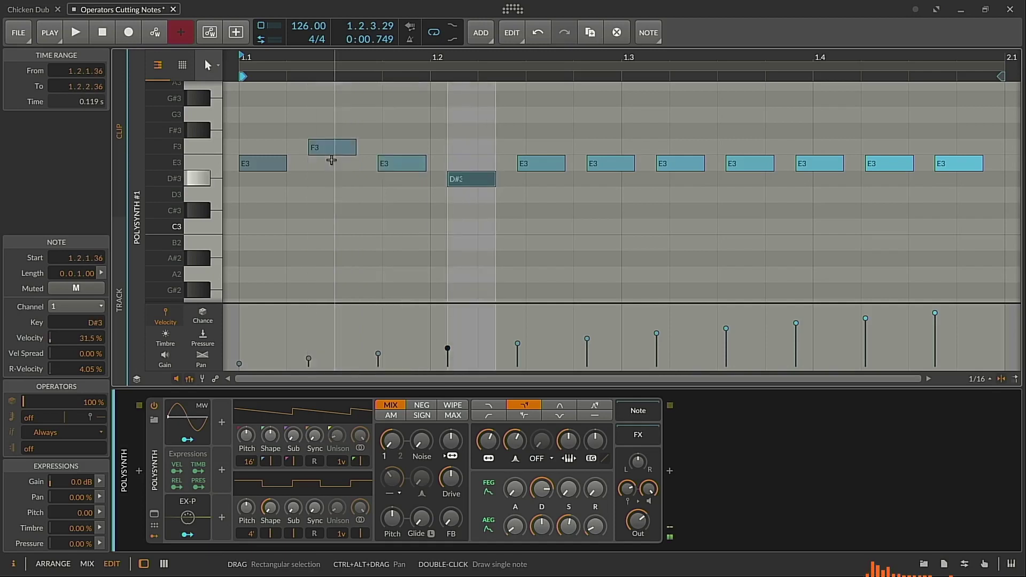
# Transpose the sixth note up to F3 and the eighth note down to D#3
pyautogui.press('Right')
pyautogui.press('Right')
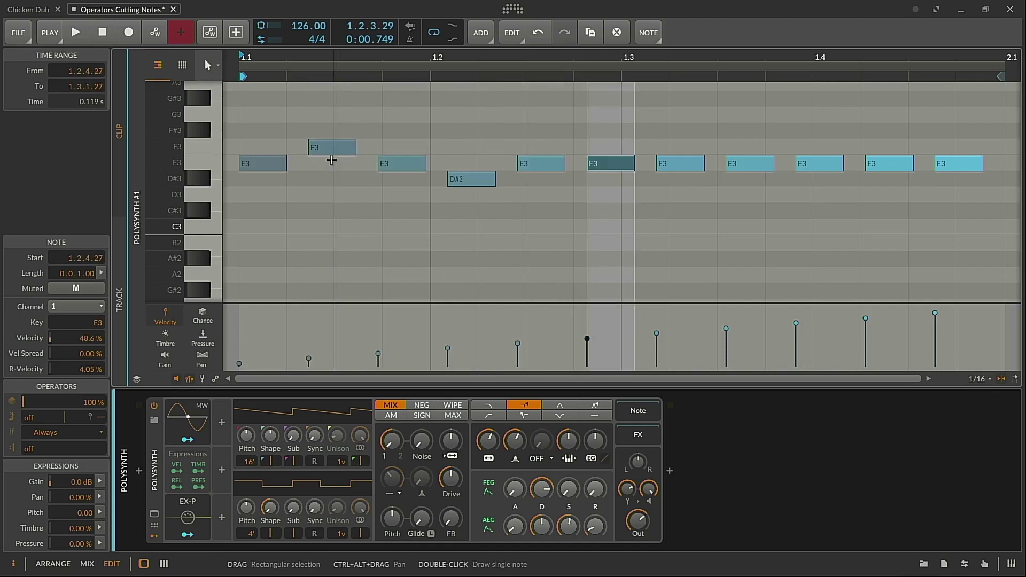
pyautogui.press('Up')
pyautogui.press('Right')
pyautogui.press('Right')
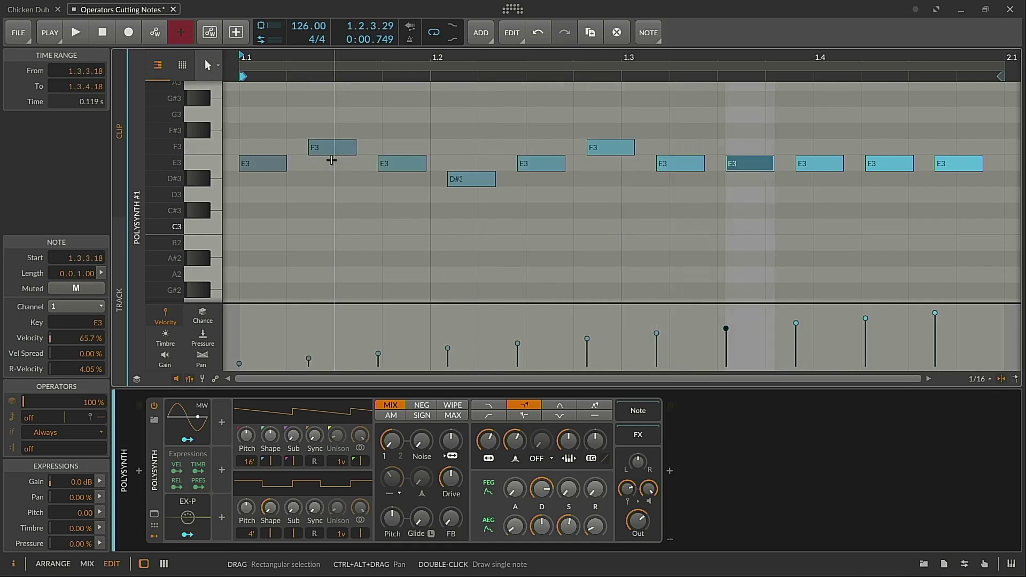
pyautogui.press('Down')
# Transpose the tenth note up to F3 and play the clip to hear the melody
pyautogui.press('Right')
pyautogui.press('Right')
pyautogui.press('Up')
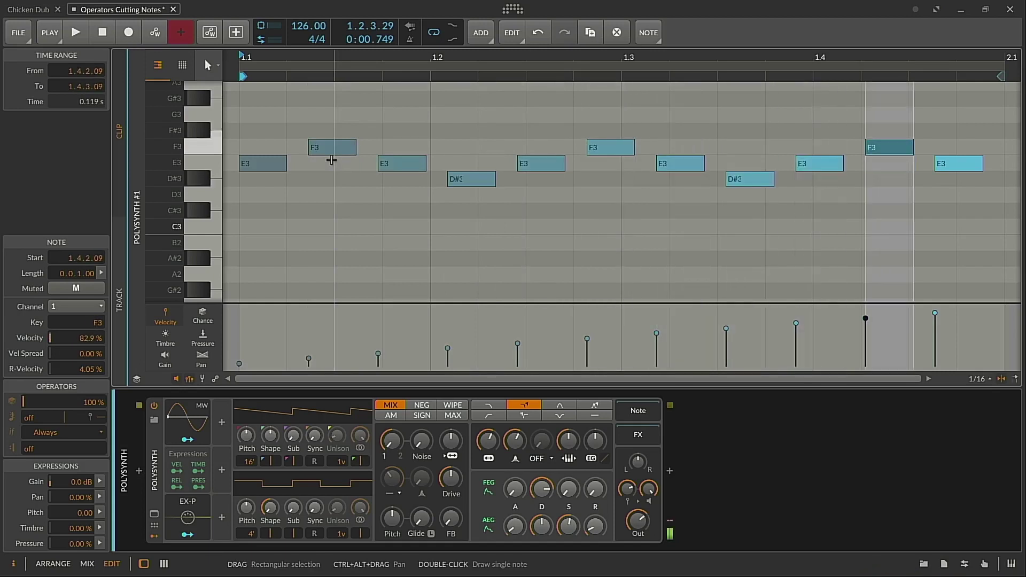
pyautogui.press('space')
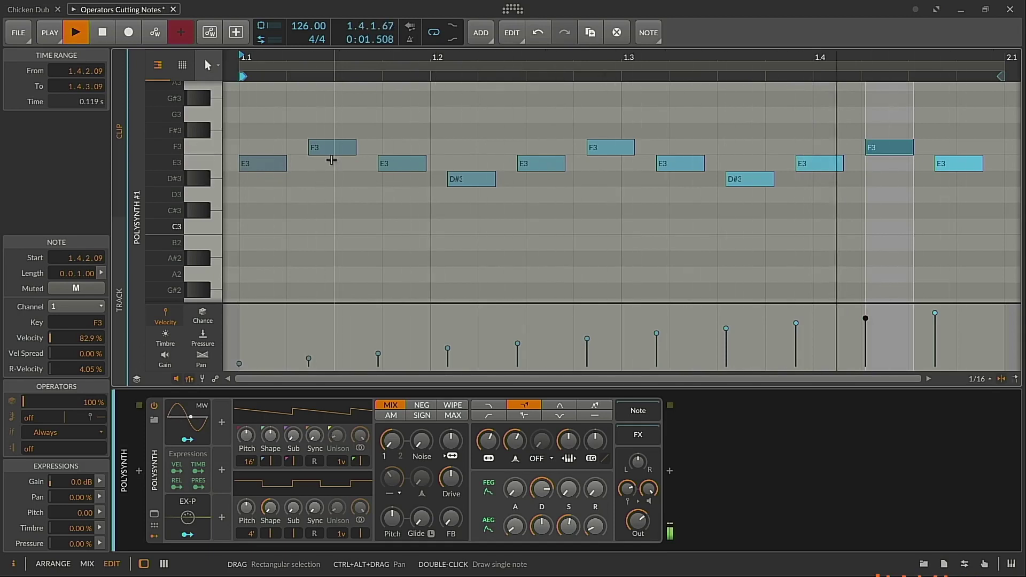
# Stop playback and try to draw a rising velocity ramp over the first four notes with the Pen tool
pyautogui.press('space')
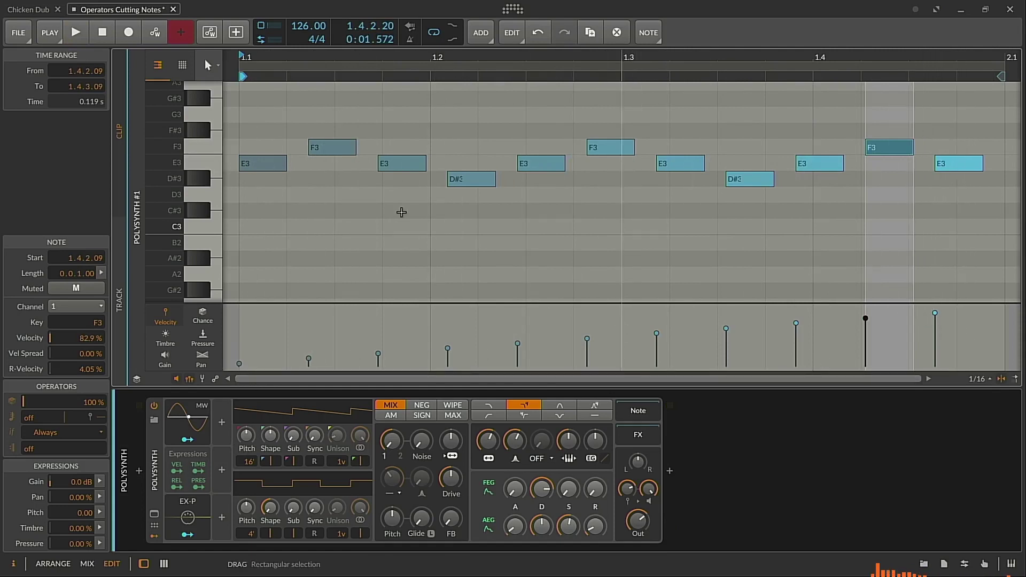
pyautogui.click(207, 65)
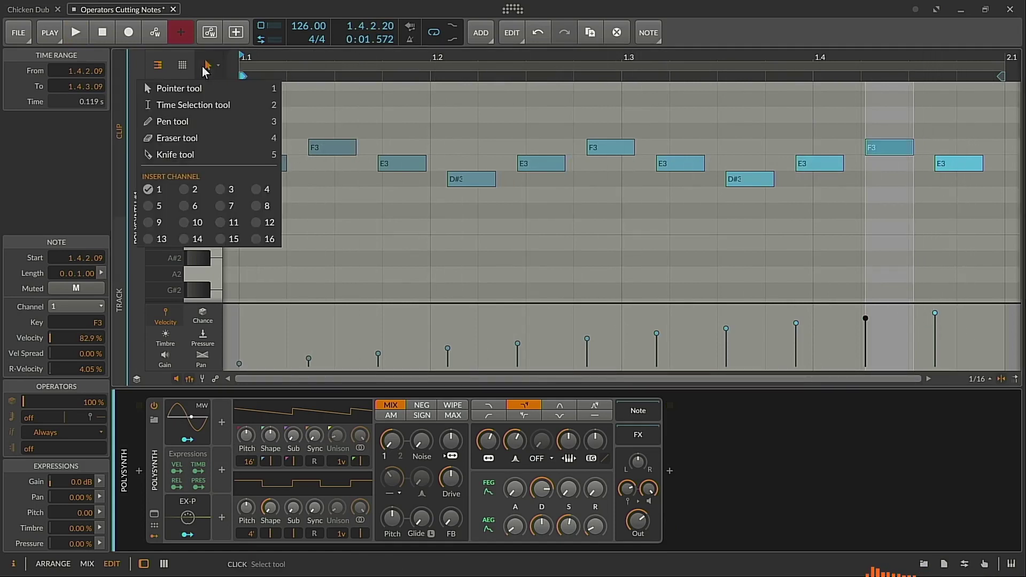
pyautogui.click(205, 121)
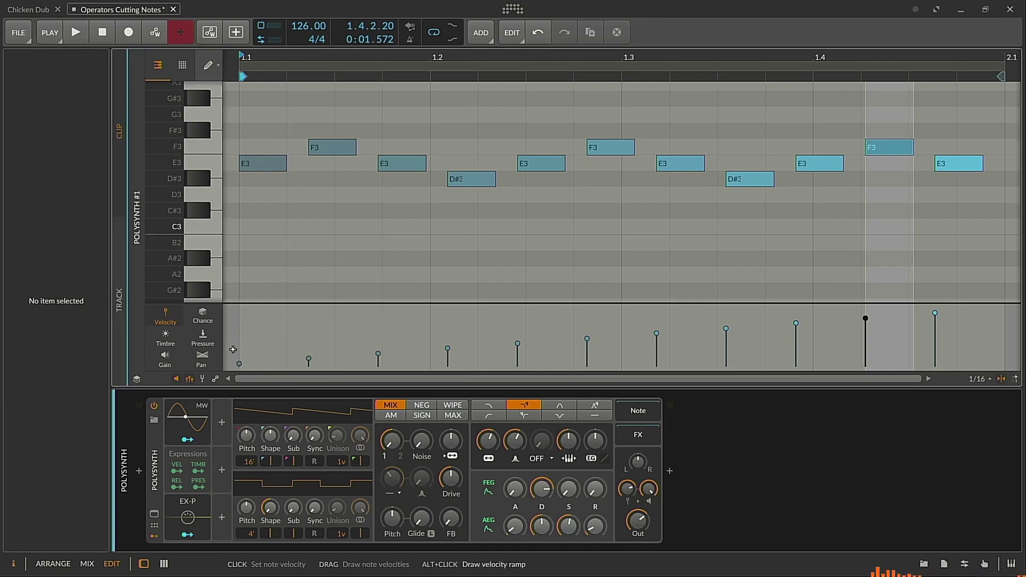
pyautogui.moveTo(233, 350); pyautogui.dragTo(373, 323)
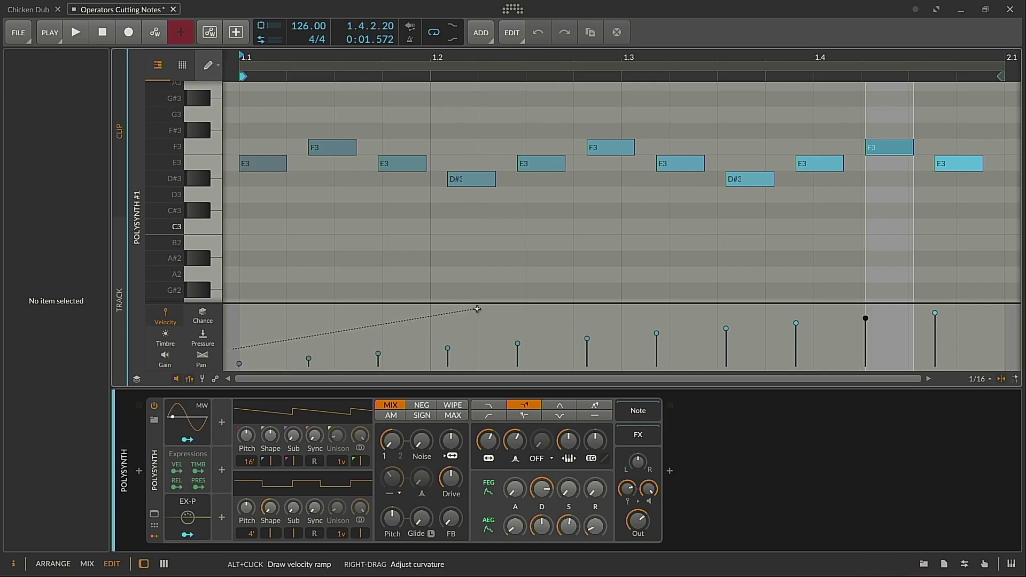
pyautogui.moveTo(478, 309); pyautogui.dragTo(481, 303)
# Select only the first four notes, draw a curved rising velocity ramp across them, and play the clip
pyautogui.press('1')
pyautogui.moveTo(252, 111); pyautogui.dragTo(471, 215)
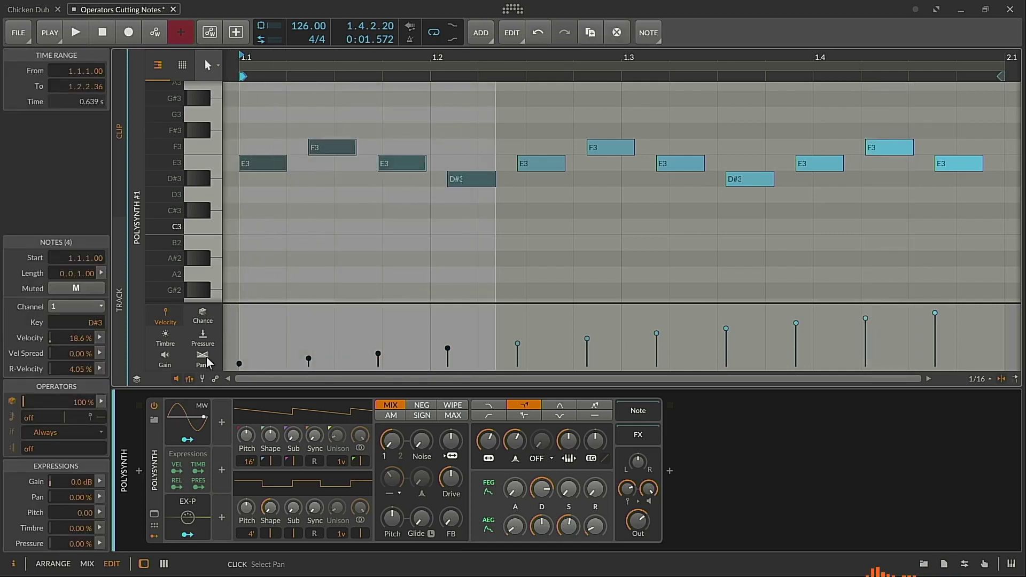
pyautogui.moveTo(229, 354); pyautogui.dragTo(470, 317)
pyautogui.moveTo(488, 306)
pyautogui.mouseDown()
pyautogui.moveTo(607, 318)
pyautogui.moveTo(840, 309)
pyautogui.moveTo(496, 308)
pyautogui.mouseUp()
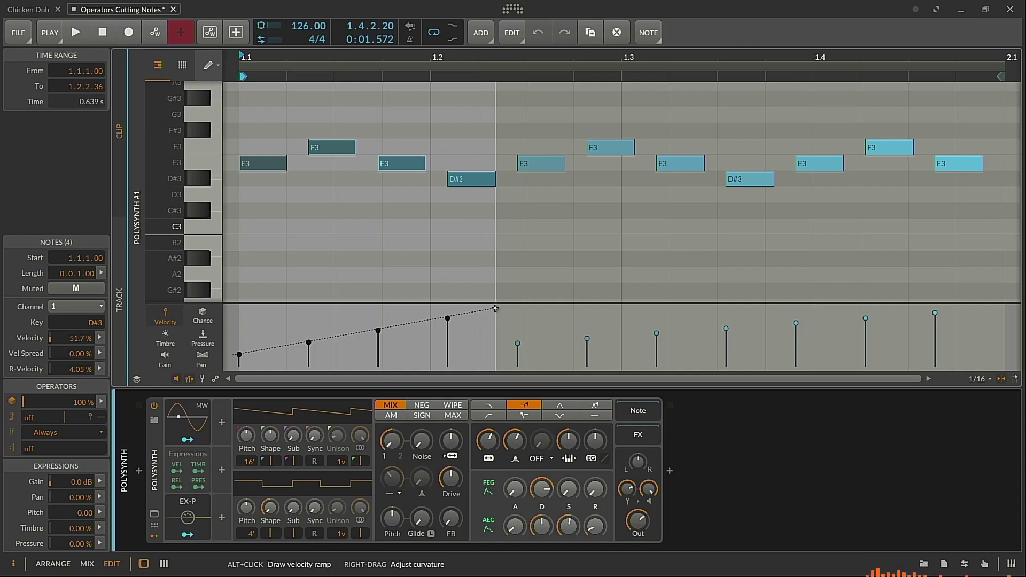
pyautogui.moveTo(495, 308)
pyautogui.mouseDown()
pyautogui.moveTo(495, 344)
pyautogui.moveTo(470, 287)
pyautogui.mouseUp()
pyautogui.press('space')
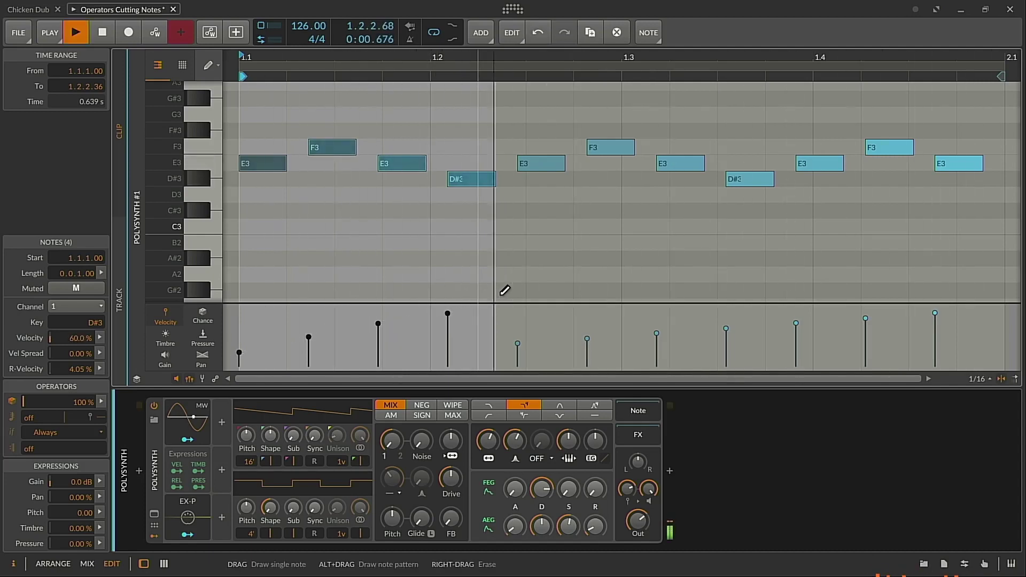
pyautogui.press('space')
# Draw a curved rising velocity ramp on only the second, fifth, sixth, seventh, ninth and eleventh notes, and play the clip
pyautogui.press('1')
pyautogui.click(543, 238)
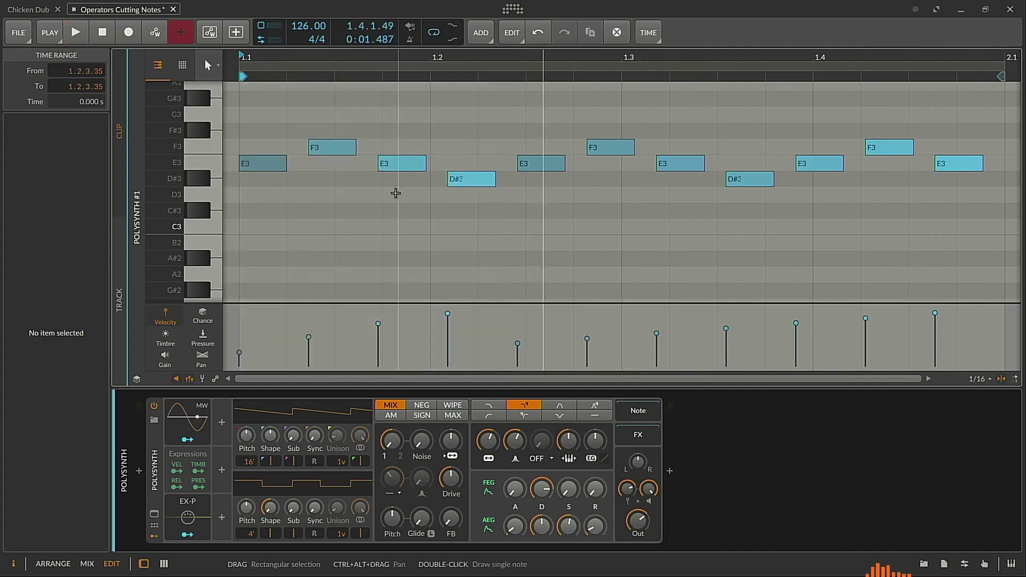
pyautogui.click(336, 152)
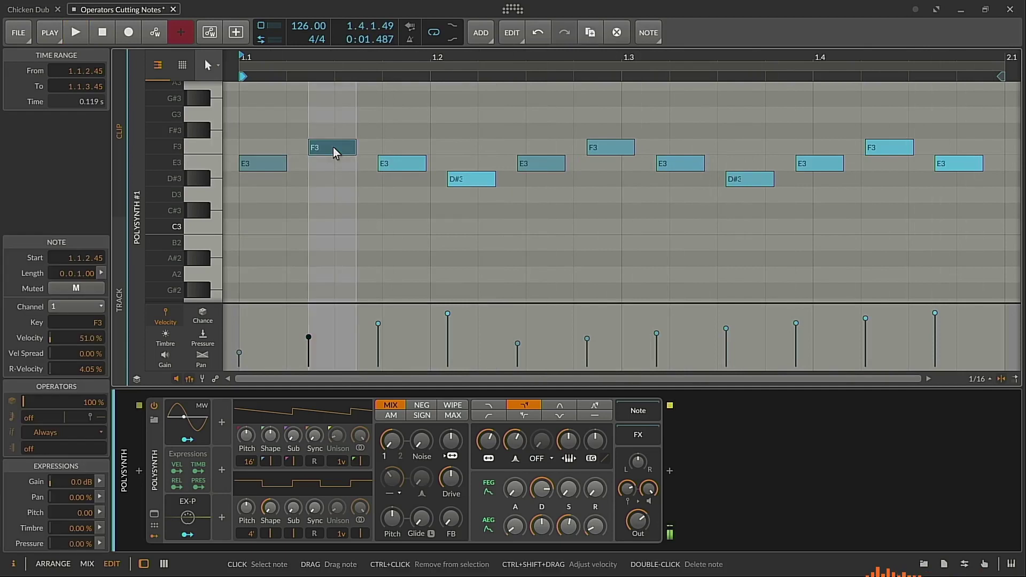
pyautogui.keyDown('ctrl'); pyautogui.click(556, 165); pyautogui.keyUp('ctrl')
pyautogui.keyDown('ctrl'); pyautogui.click(591, 147); pyautogui.keyUp('ctrl')
pyautogui.keyDown('ctrl'); pyautogui.click(691, 166); pyautogui.keyUp('ctrl')
pyautogui.keyDown('ctrl'); pyautogui.click(816, 164); pyautogui.keyUp('ctrl')
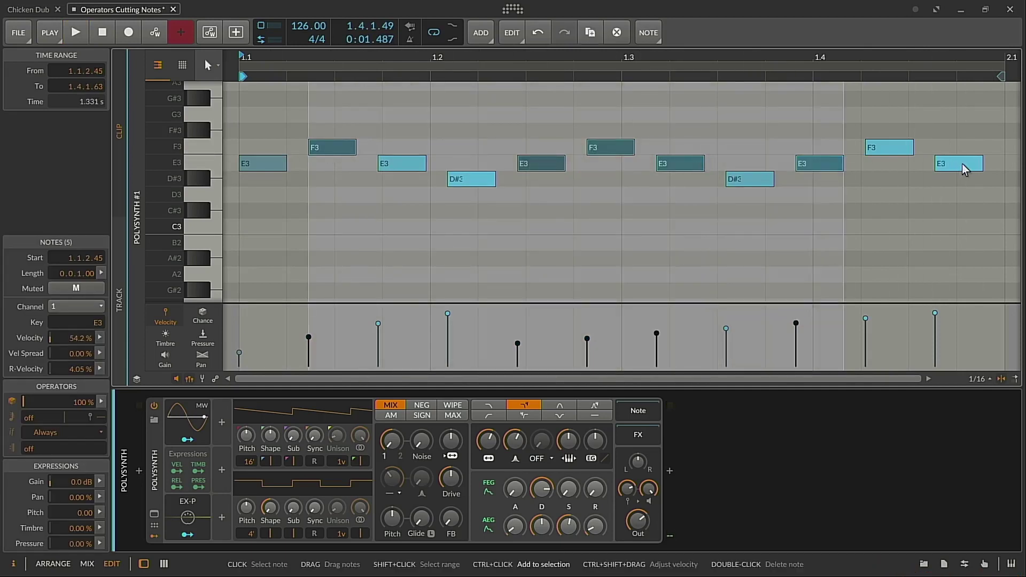
pyautogui.keyDown('ctrl'); pyautogui.click(962, 165); pyautogui.keyUp('ctrl')
pyautogui.press('2')
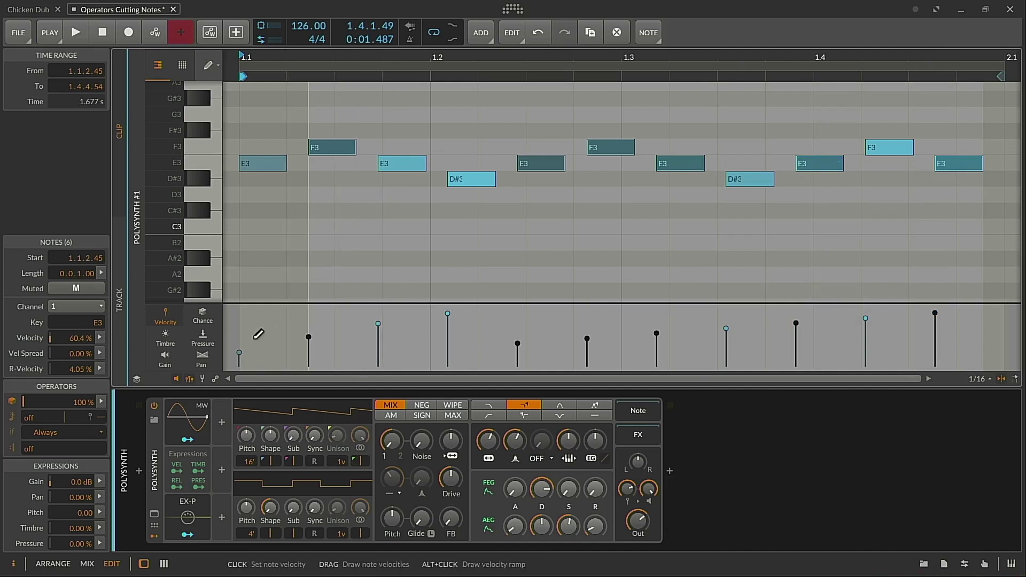
pyautogui.moveTo(256, 348)
pyautogui.mouseDown()
pyautogui.moveTo(474, 324)
pyautogui.moveTo(983, 305)
pyautogui.mouseUp()
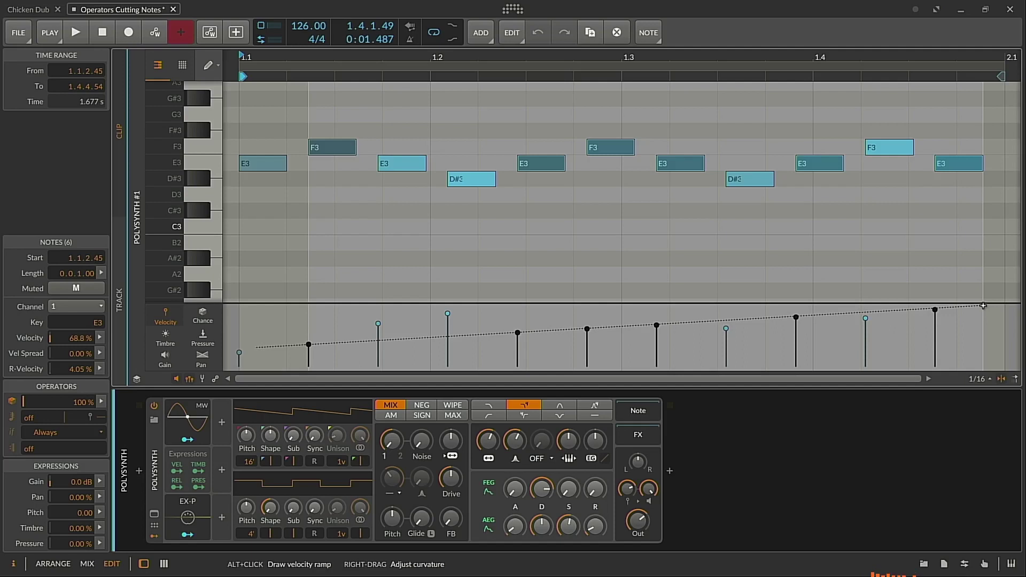
pyautogui.moveTo(984, 305); pyautogui.dragTo(984, 351)
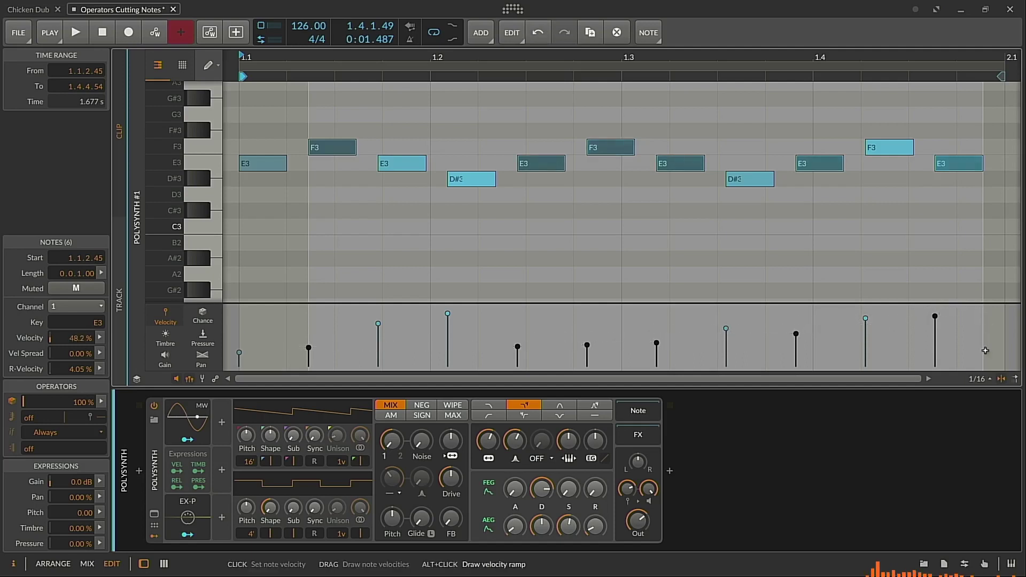
pyautogui.press('1')
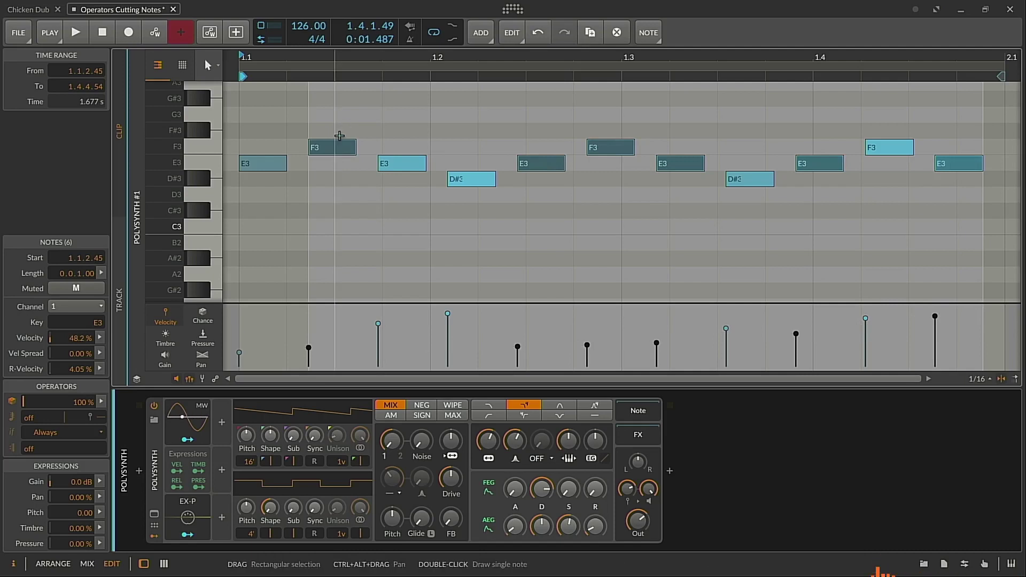
pyautogui.press('space')
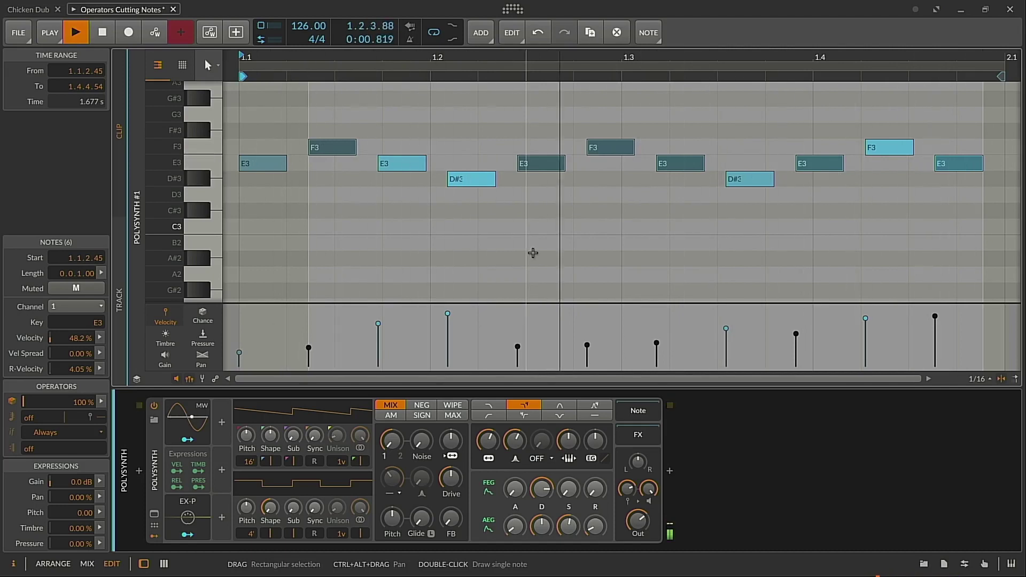
pyautogui.press('space')
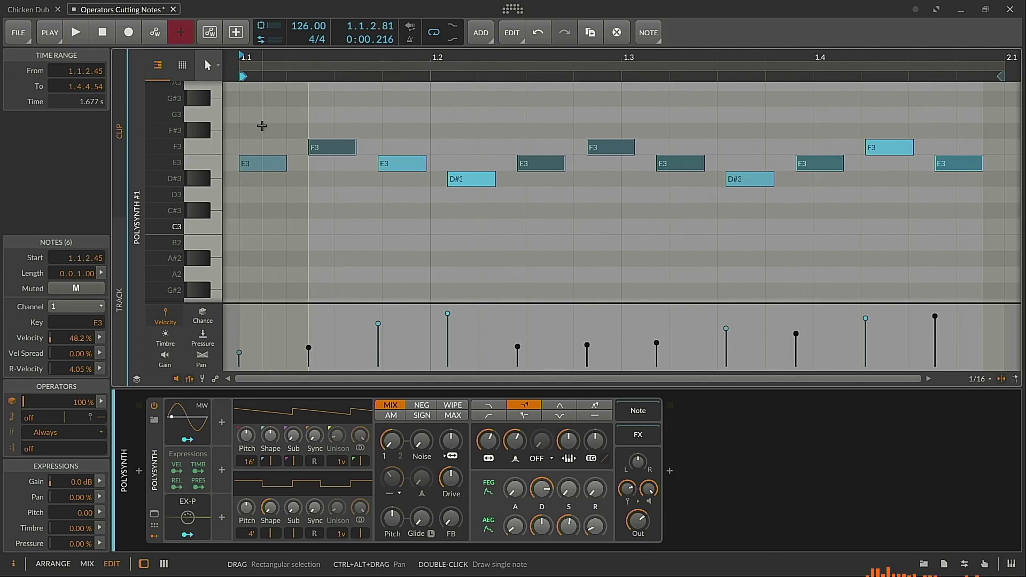
# Select all F3 notes by pitch, switch the selection to all E3 notes, and clear it
pyautogui.click(213, 146)
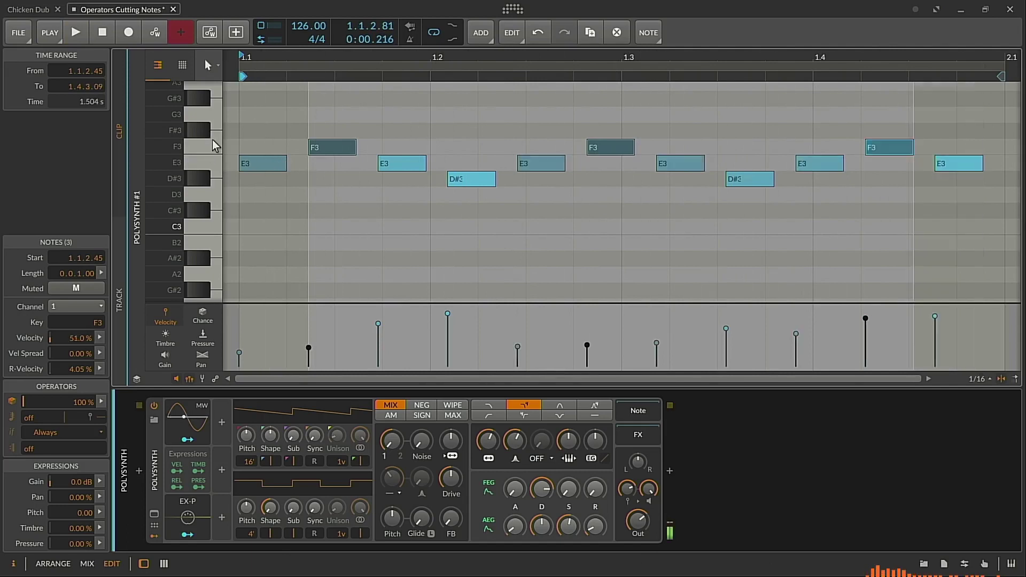
pyautogui.click(200, 169)
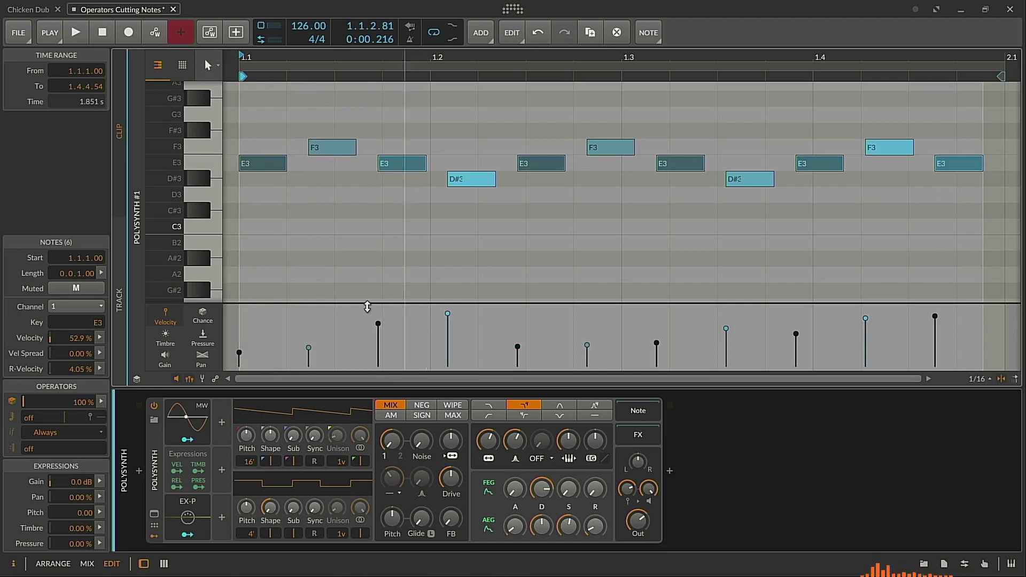
pyautogui.click(279, 132)
# Select all notes in the clip and set their velocity to 50%
pyautogui.hotkey('ctrl', 'a')
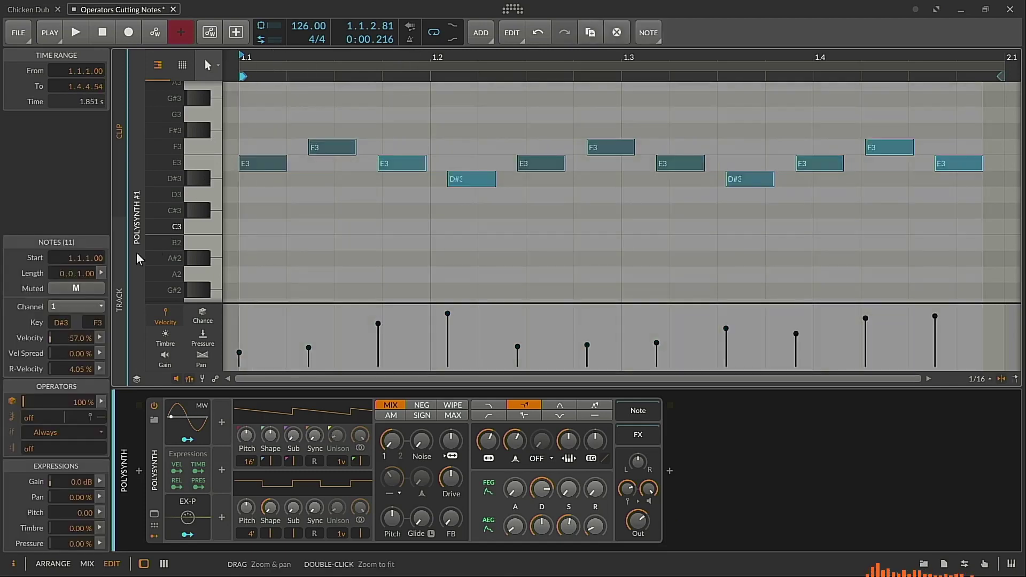
pyautogui.click(101, 273)
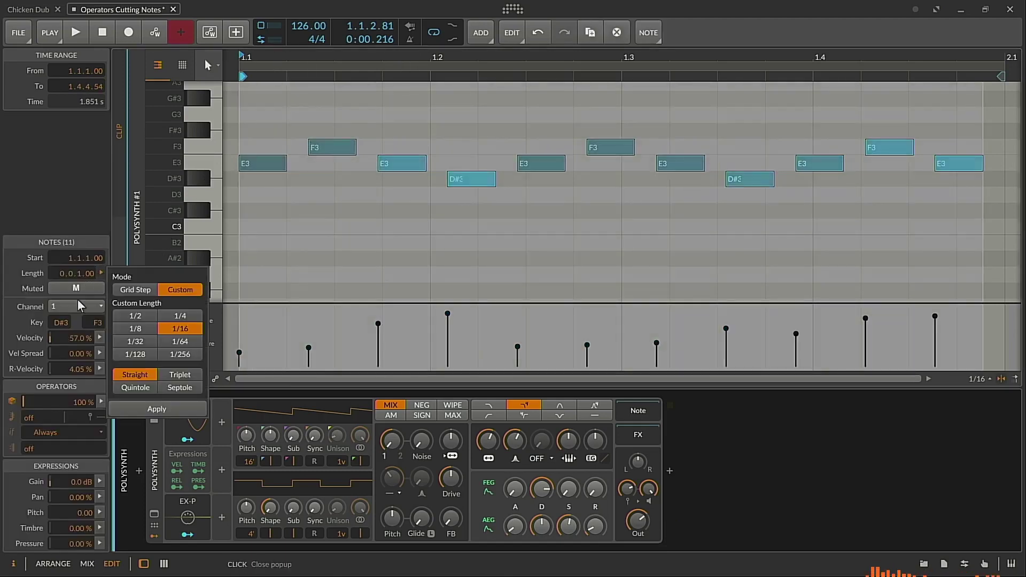
pyautogui.doubleClick(75, 337)
pyautogui.write('50')
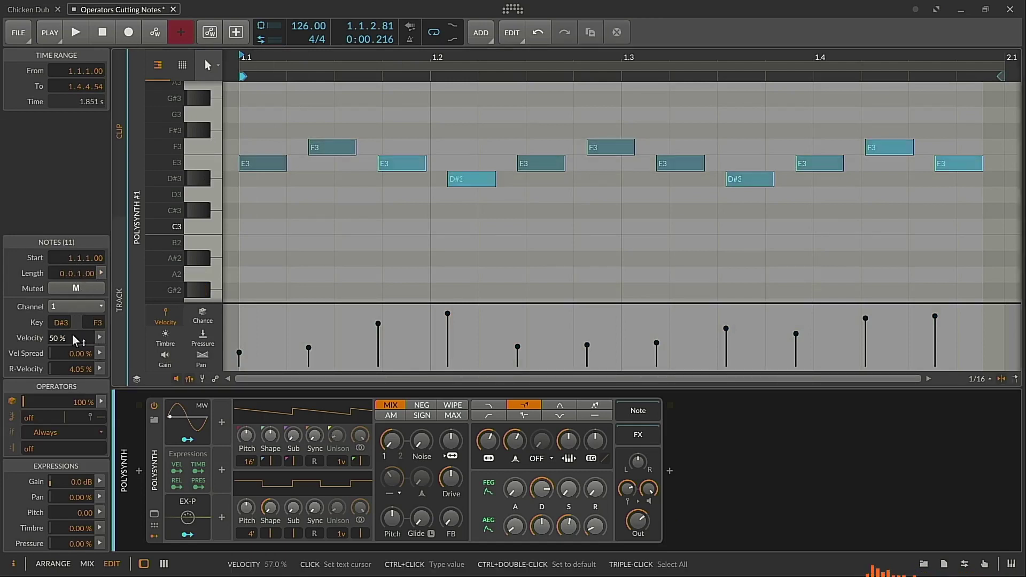
pyautogui.press('Return')
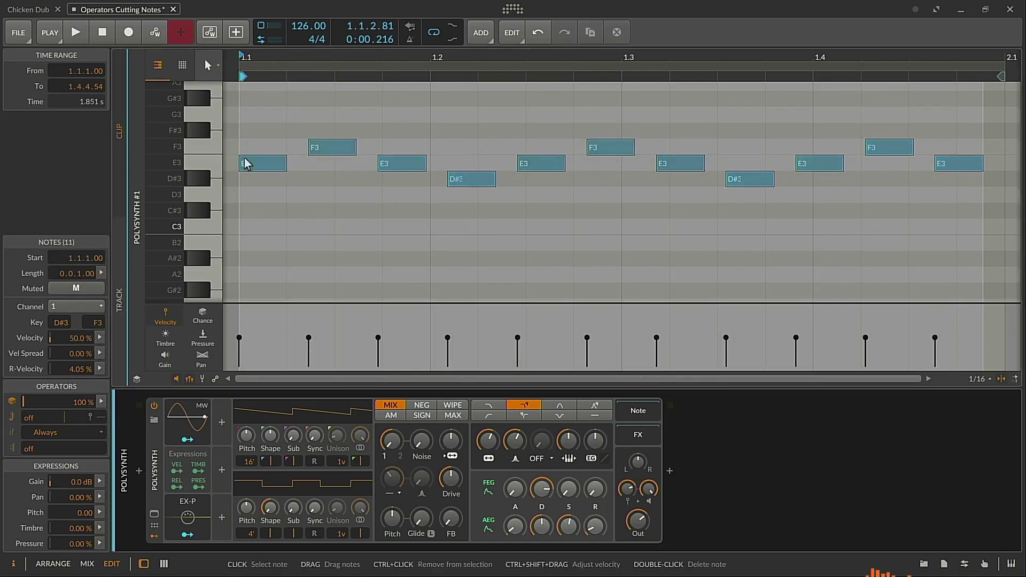
# Select all E3 notes by pitch, draw a curved rising velocity ramp across them, and play the clip
pyautogui.click(217, 150)
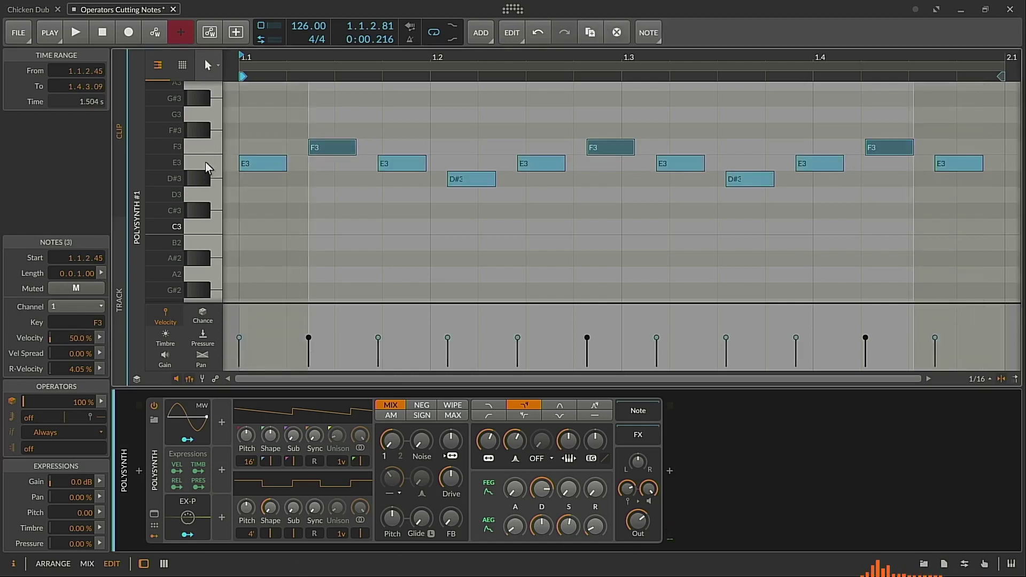
pyautogui.click(209, 168)
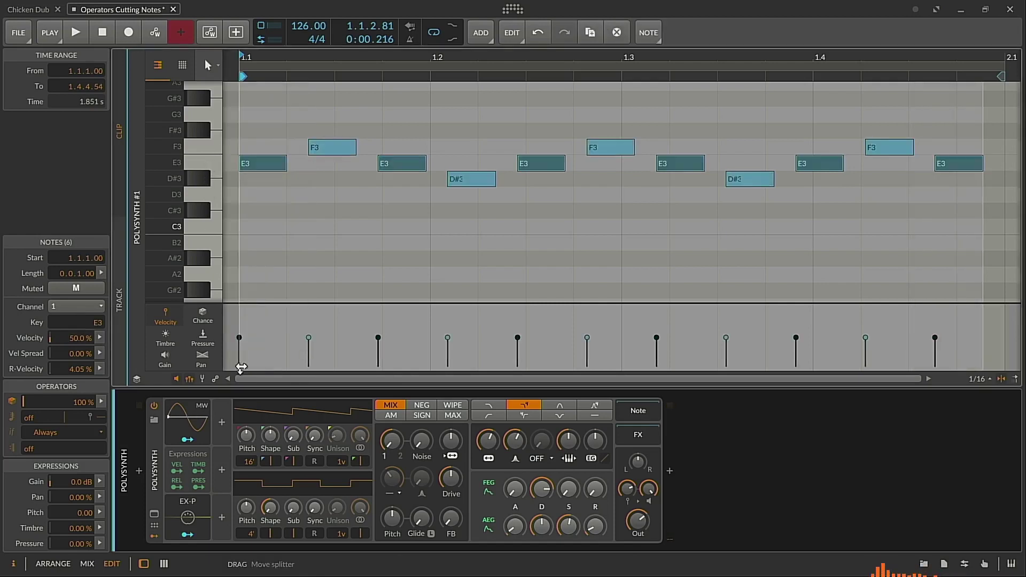
pyautogui.press('2')
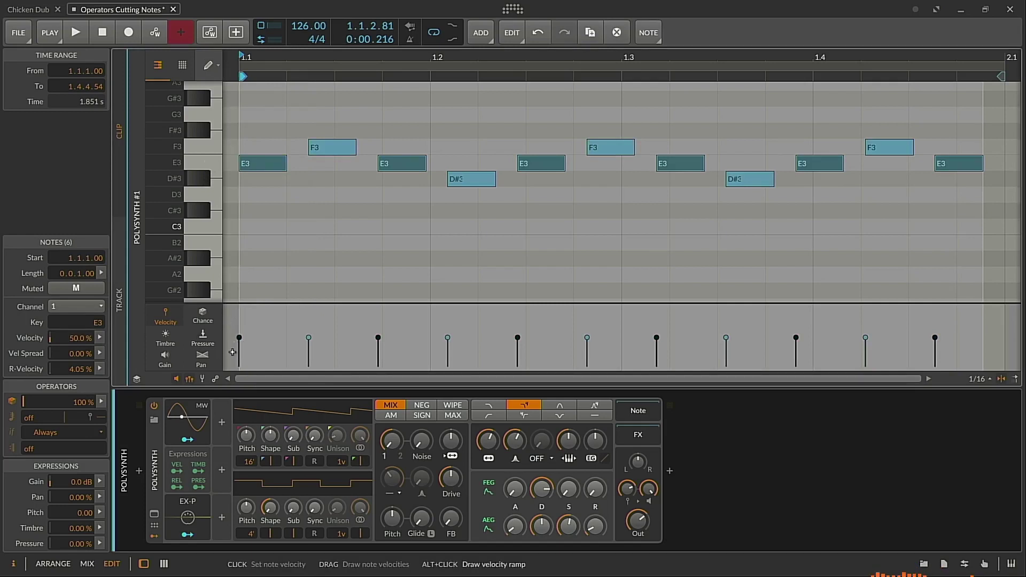
pyautogui.moveTo(233, 357); pyautogui.dragTo(232, 359)
pyautogui.moveTo(528, 333); pyautogui.dragTo(980, 329)
pyautogui.press('space')
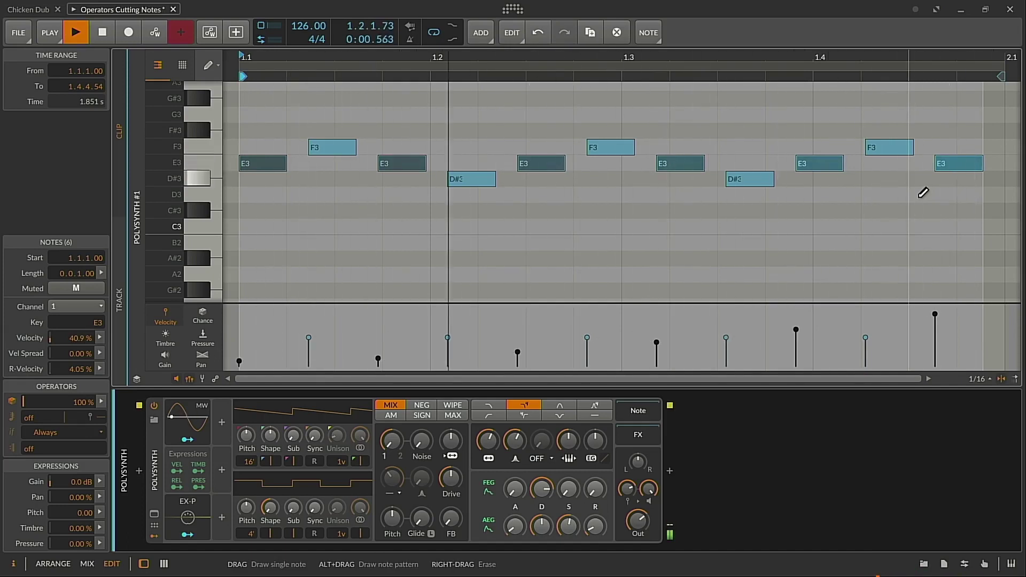
pyautogui.press('space')
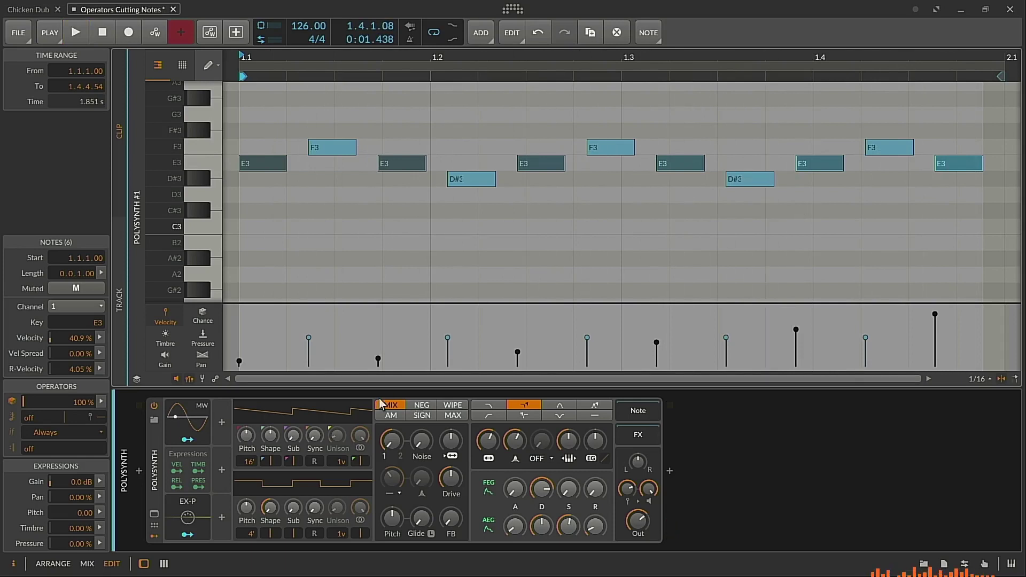
# Inspect the synth parameters mapped to velocity in the Expressions modulator and start playing the clip
pyautogui.click(170, 454)
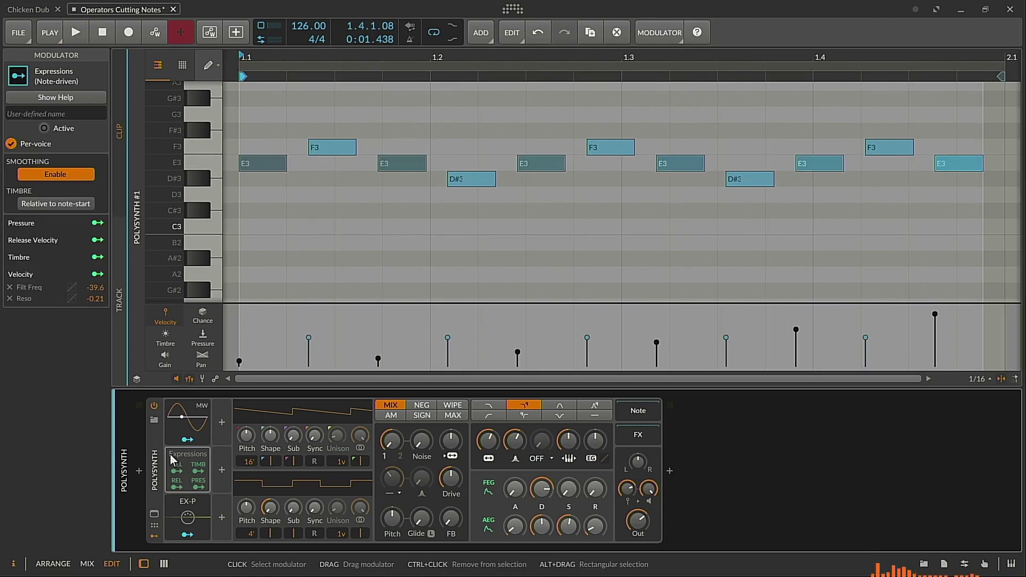
pyautogui.moveTo(176, 470)
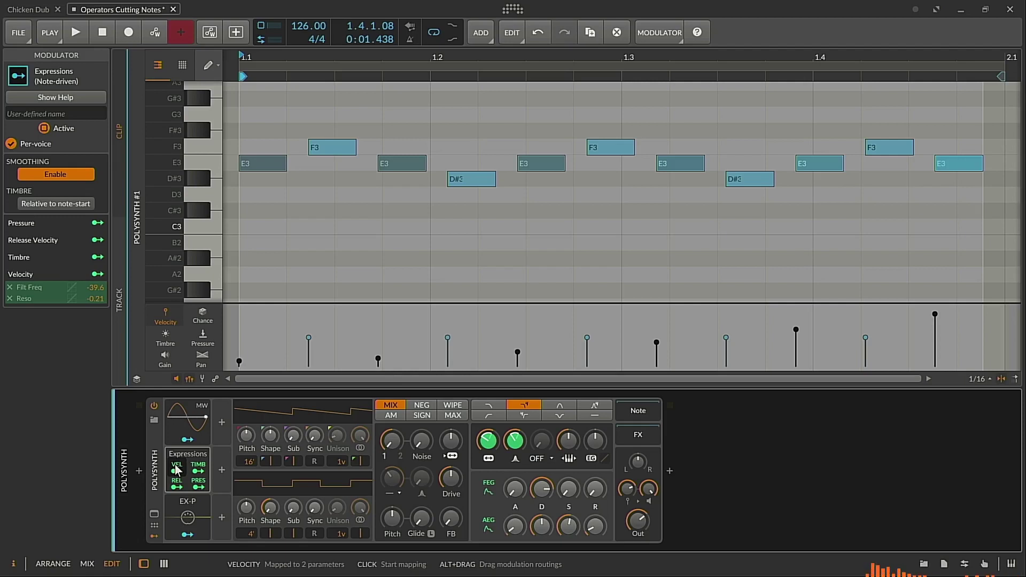
pyautogui.press('space')
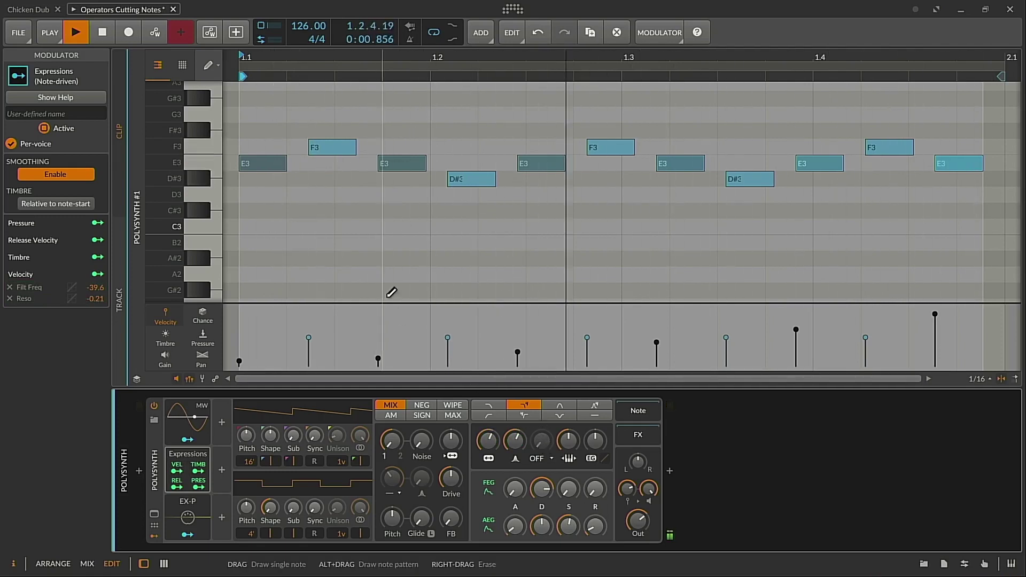
# During playback, raise the third note's velocity to about 93% and lower the fourth note's velocity to 0%
pyautogui.press('1')
pyautogui.click(413, 331)
pyautogui.moveTo(378, 359); pyautogui.dragTo(378, 312)
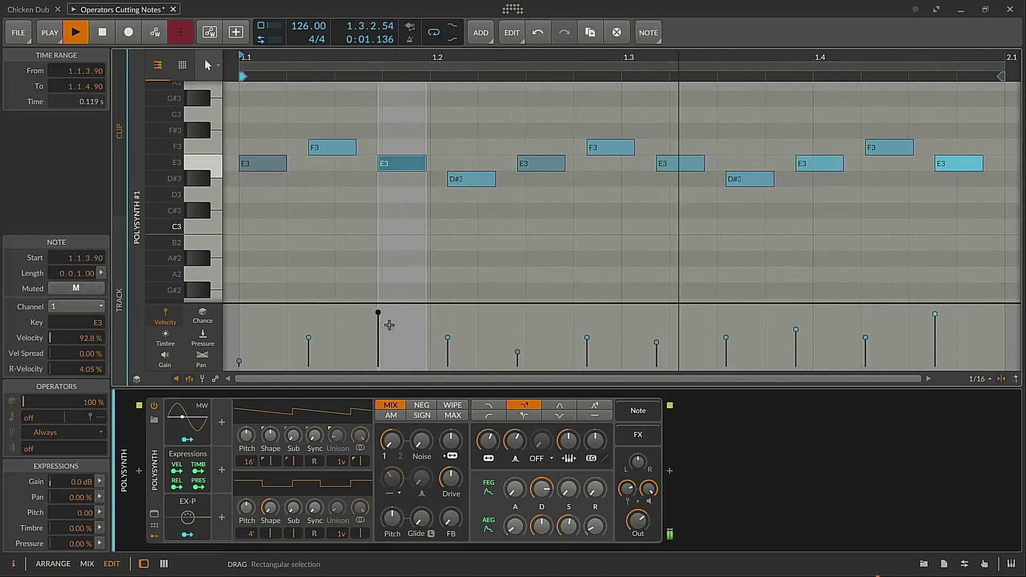
pyautogui.moveTo(447, 337); pyautogui.dragTo(449, 366)
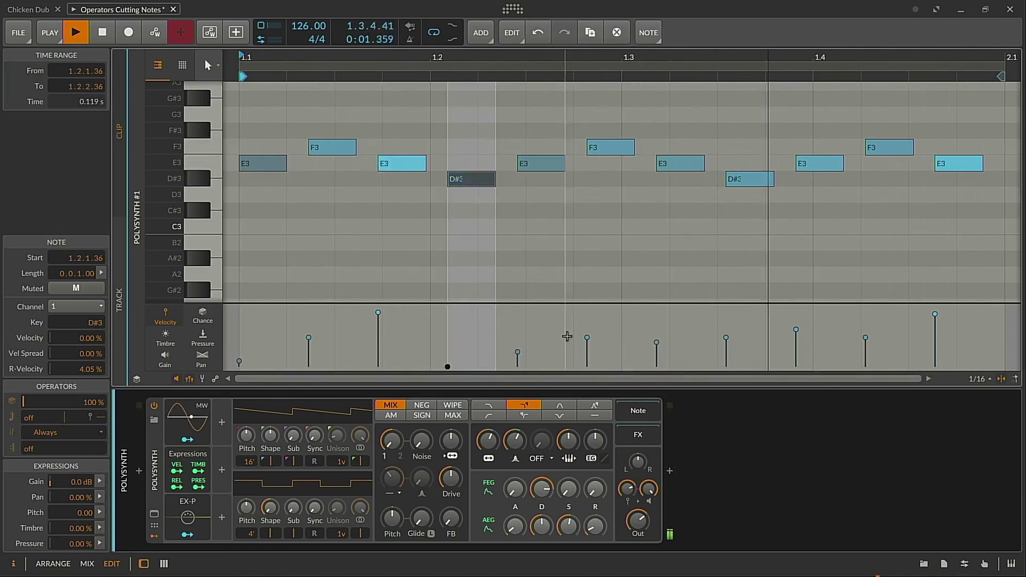
# Raise the velocities of the sixth, seventh and eighth notes to about 94%, 96% and 99%
pyautogui.moveTo(587, 338); pyautogui.dragTo(588, 311)
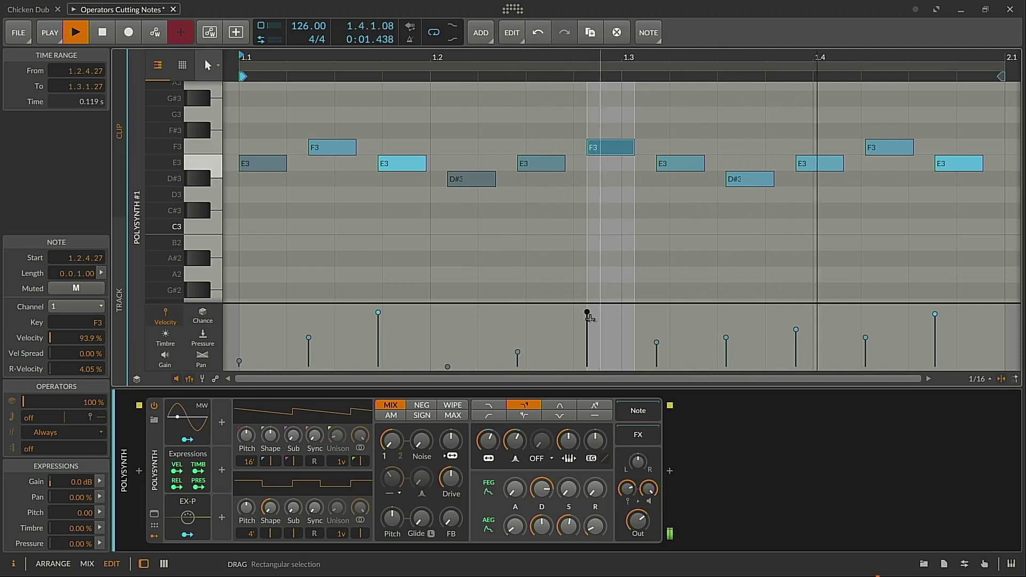
pyautogui.moveTo(656, 341); pyautogui.dragTo(656, 311)
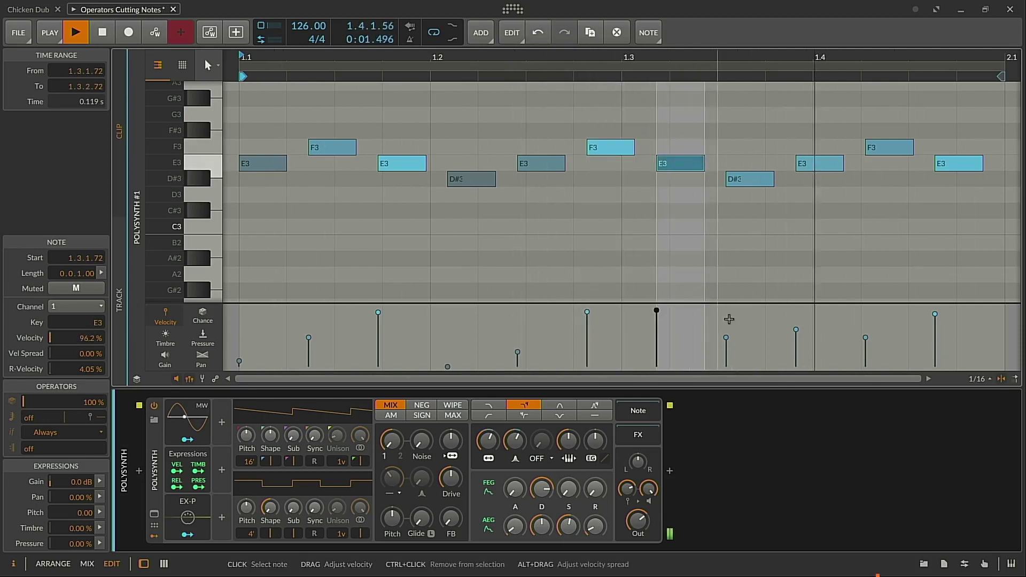
pyautogui.moveTo(725, 338); pyautogui.dragTo(729, 308)
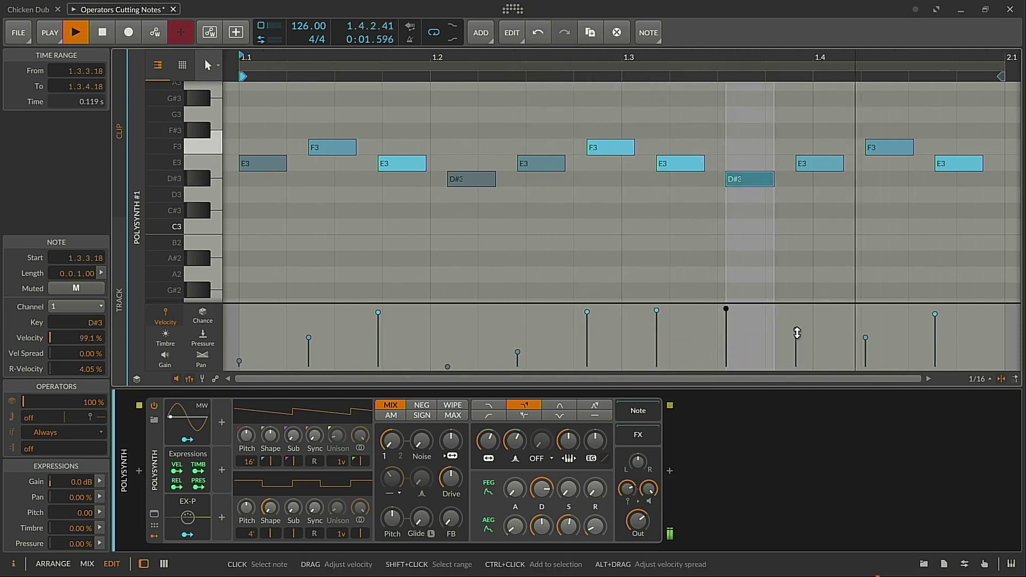
# Raise the ninth note's velocity to nearly full, lower the last note's velocity to 0%, and stop playback in the arrangement view
pyautogui.moveTo(796, 335); pyautogui.dragTo(791, 302)
pyautogui.moveTo(934, 314); pyautogui.dragTo(944, 389)
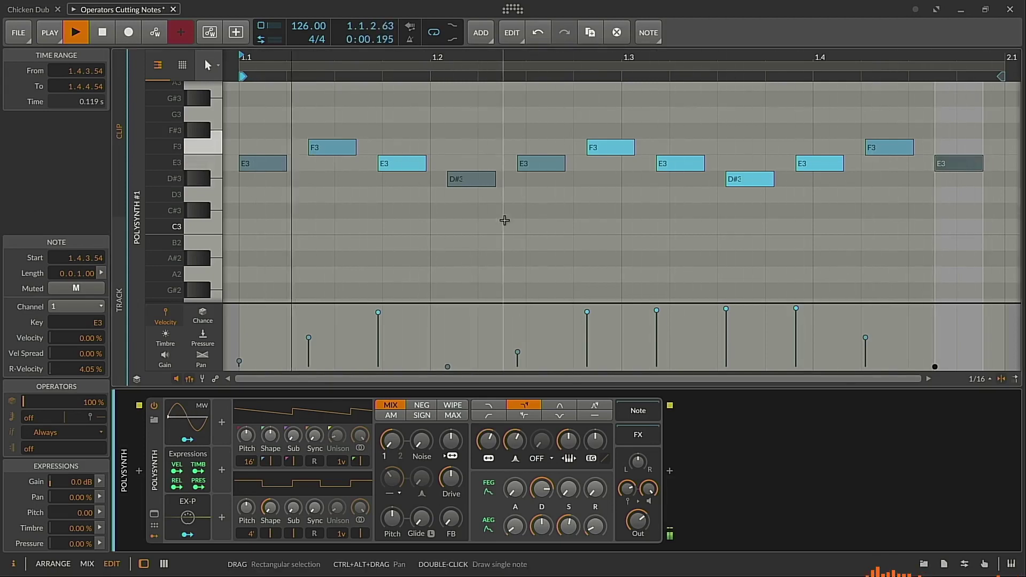
pyautogui.hotkey('alt', '1')
pyautogui.press('space')
# Insert and loop a one-bar clip at bar 2 on the Polysynth track, and fill it with a single bar-long E3 note
pyautogui.doubleClick(561, 102)
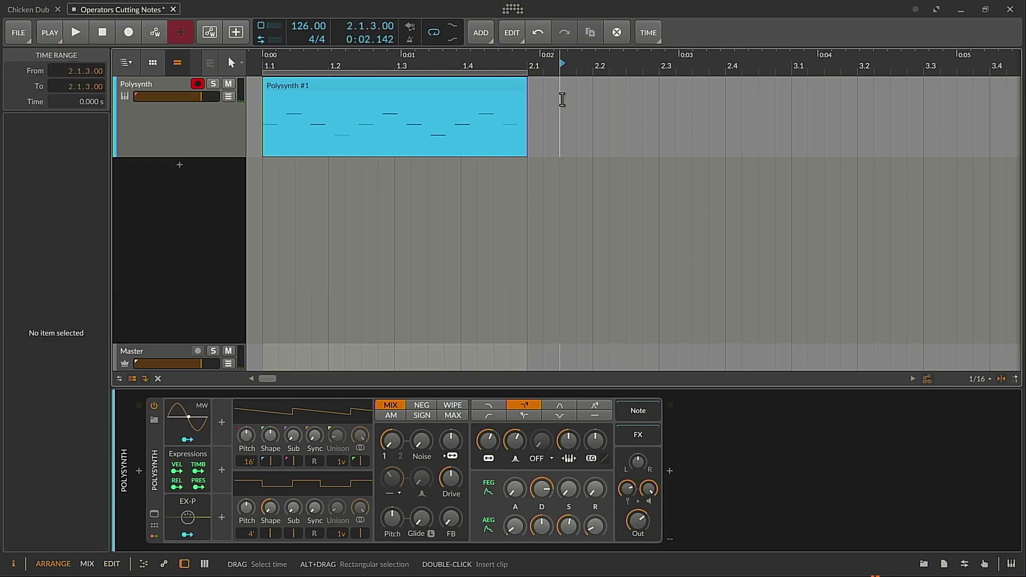
pyautogui.click(566, 92)
pyautogui.hotkey('ctrl', 'l')
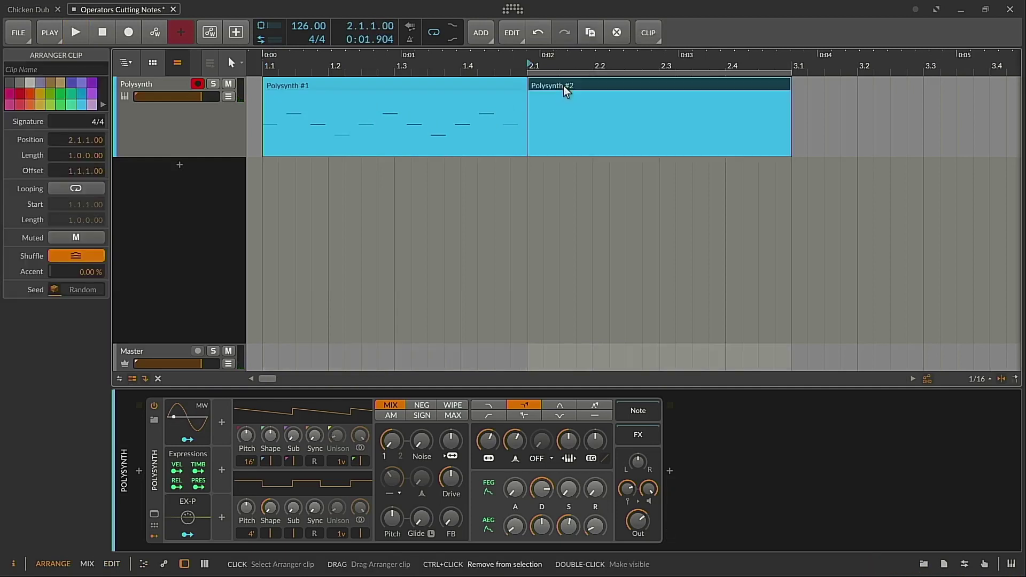
pyautogui.doubleClick(566, 91)
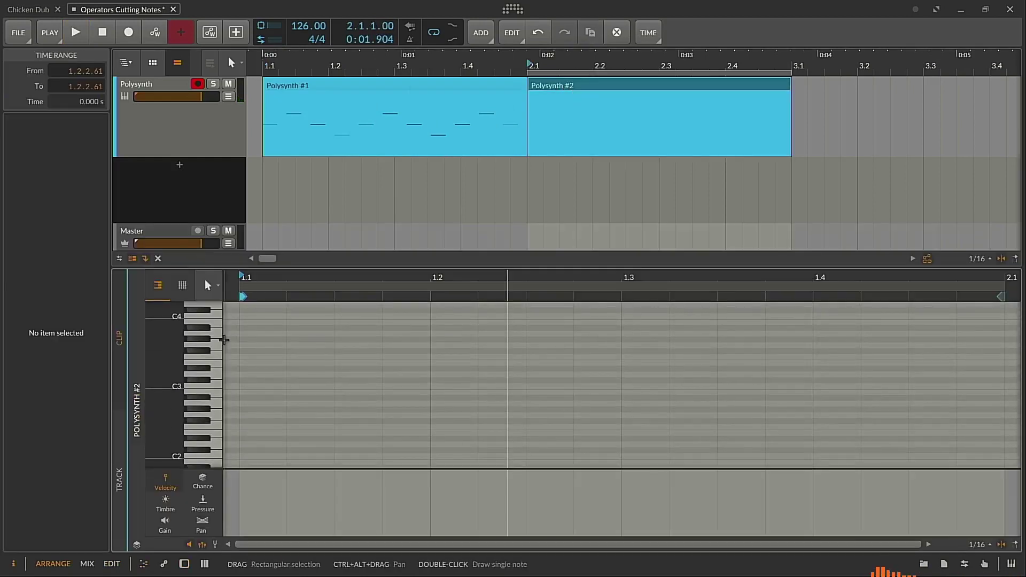
pyautogui.doubleClick(242, 363)
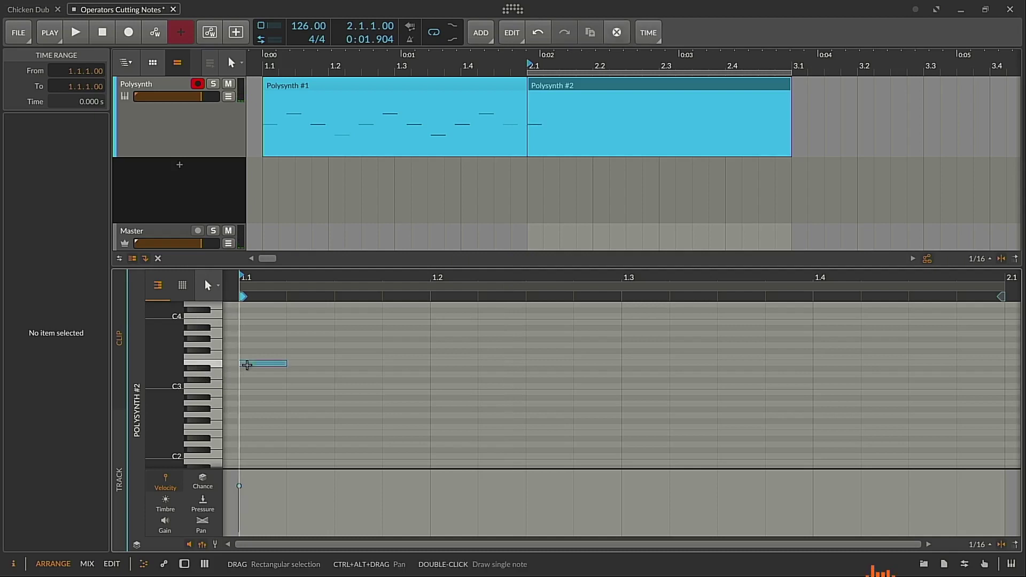
pyautogui.moveTo(286, 365); pyautogui.dragTo(987, 366)
pyautogui.hscroll(-2, 534, 320)
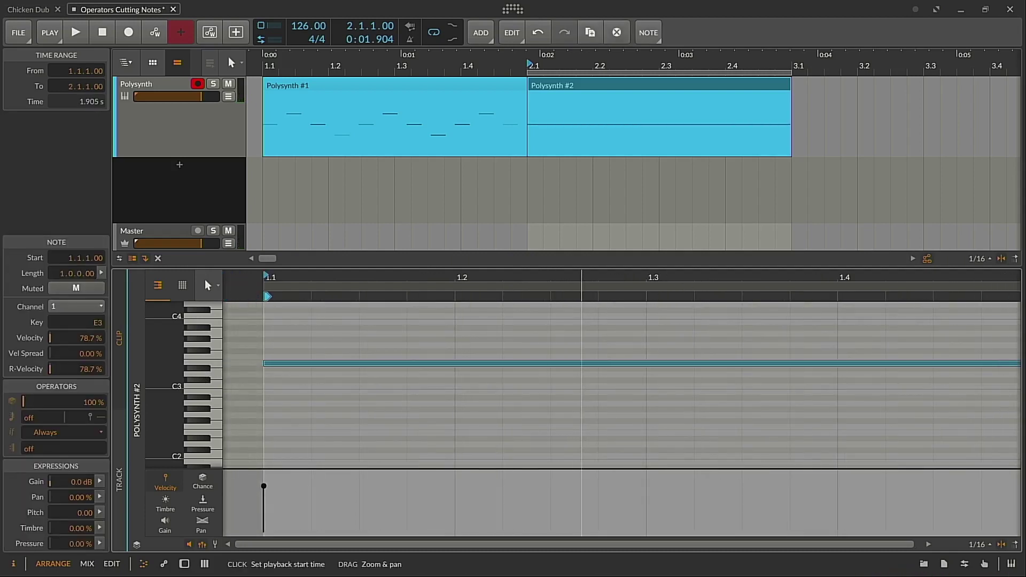
pyautogui.scroll(3, 381, 379)
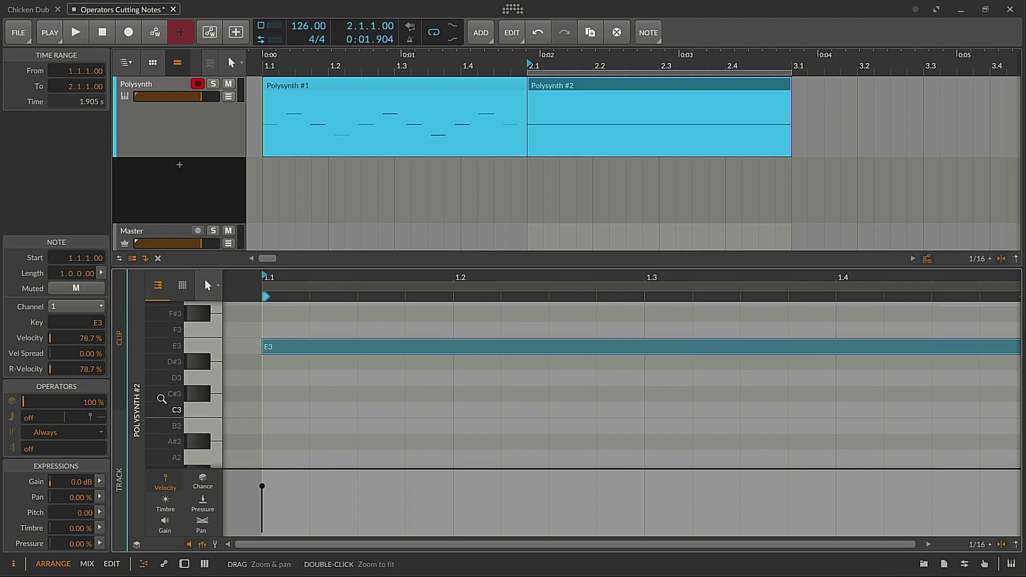
# Set the E3 note's repeat count to 9 and curve the repeats so they become denser towards the end of the bar
pyautogui.moveTo(42, 419); pyautogui.dragTo(42, 393)
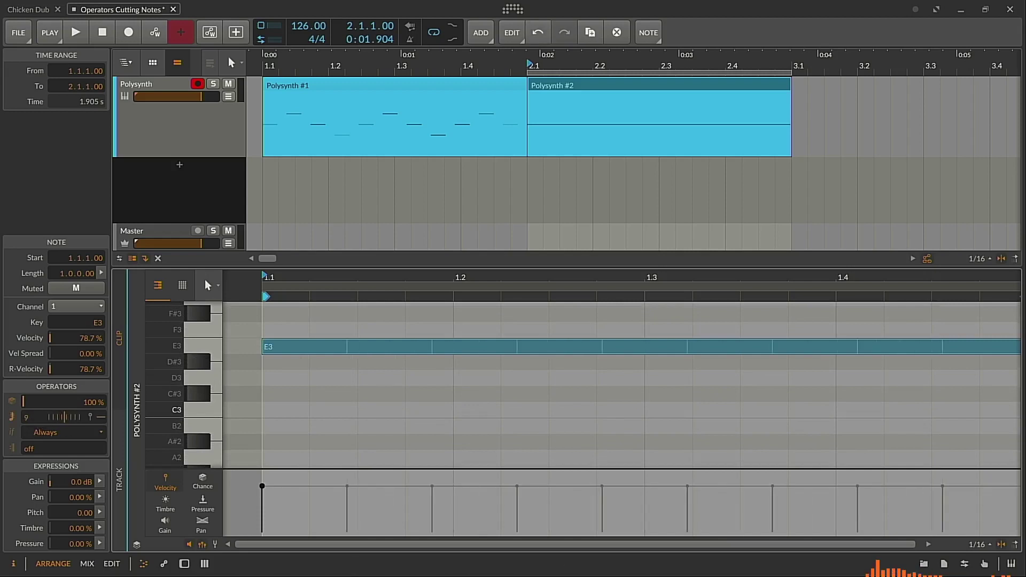
pyautogui.click(351, 328)
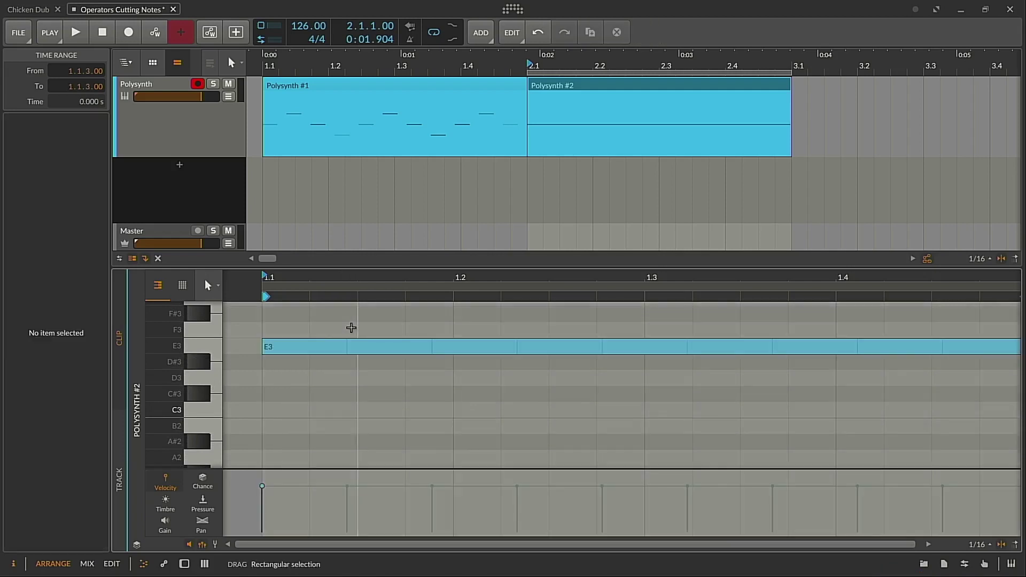
pyautogui.click(307, 347)
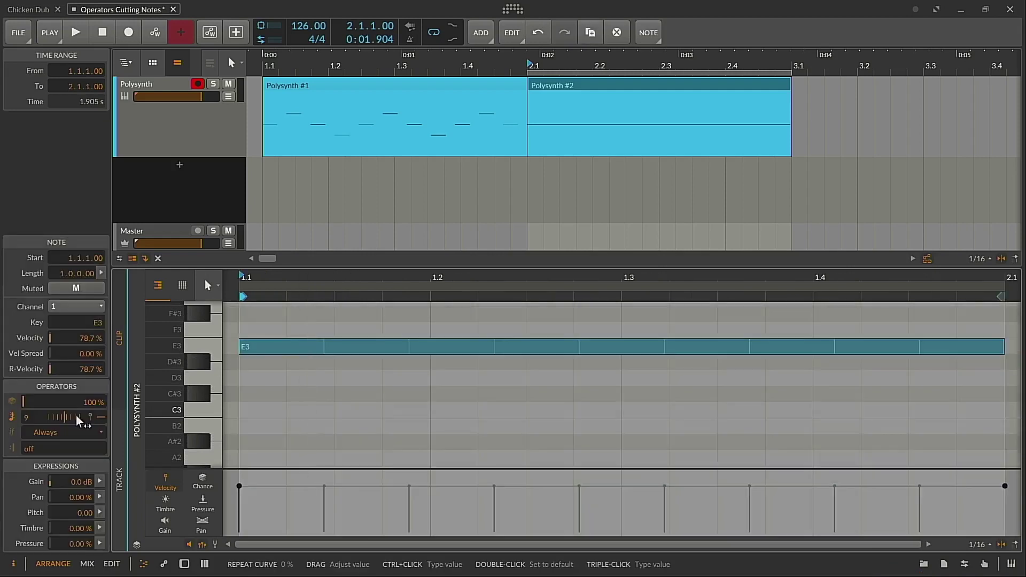
pyautogui.moveTo(61, 417); pyautogui.dragTo(62, 406)
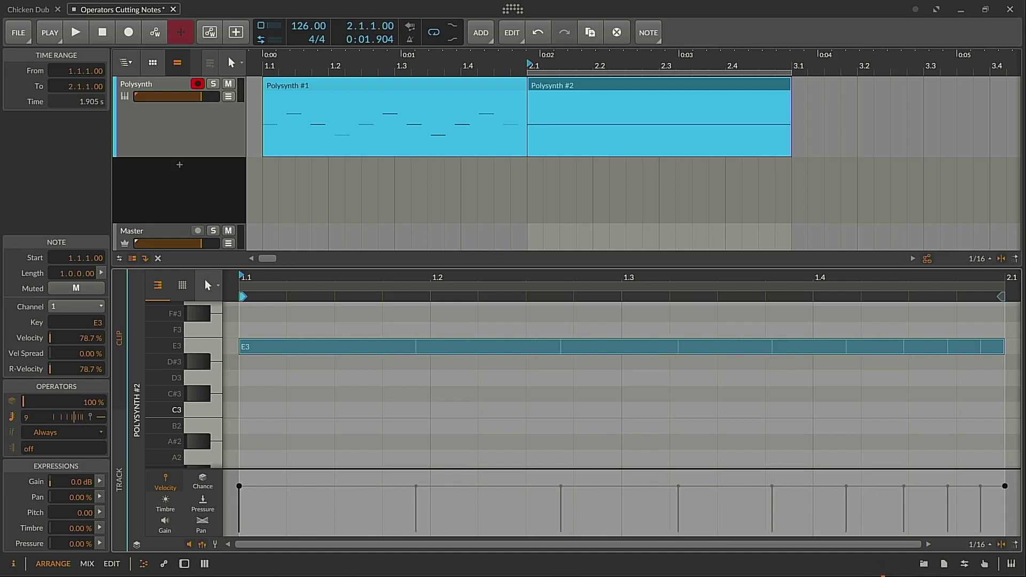
# Slice the E3 note at its repeats and shorten all resulting notes together to leave small gaps between them
pyautogui.rightClick(324, 351)
pyautogui.click(364, 512)
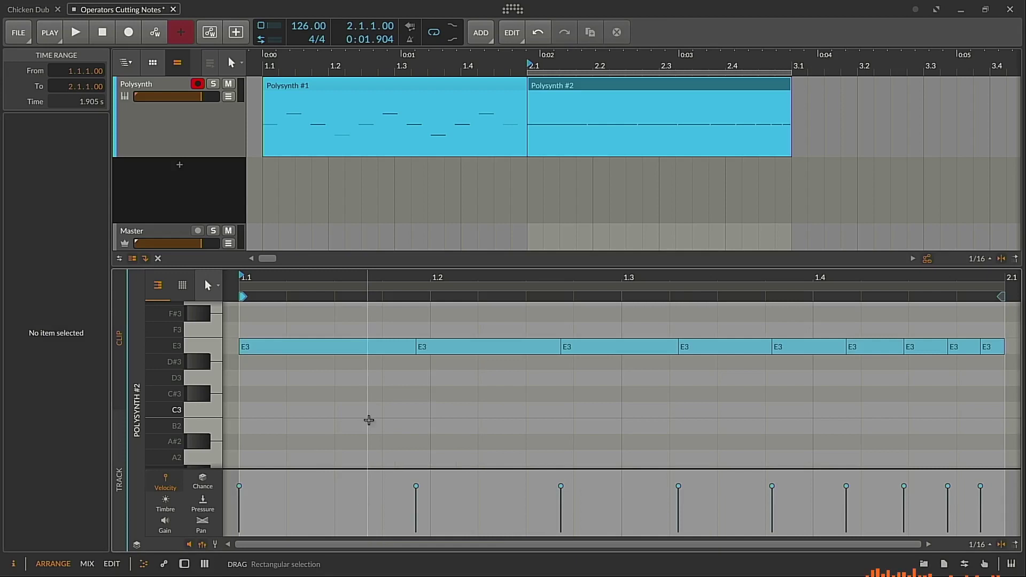
pyautogui.moveTo(376, 325); pyautogui.dragTo(983, 369)
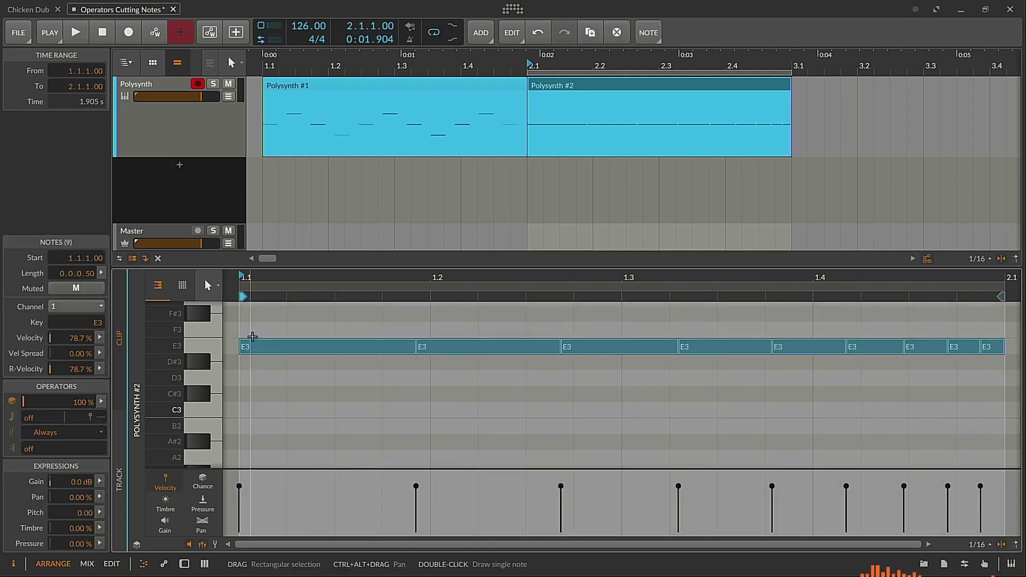
pyautogui.moveTo(415, 347); pyautogui.dragTo(383, 346)
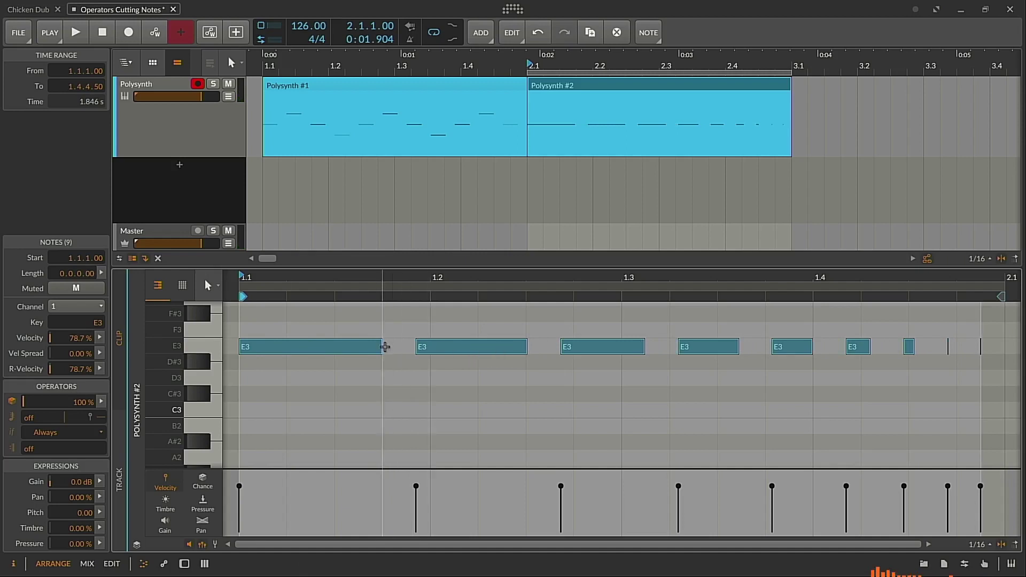
pyautogui.moveTo(382, 346); pyautogui.dragTo(389, 348)
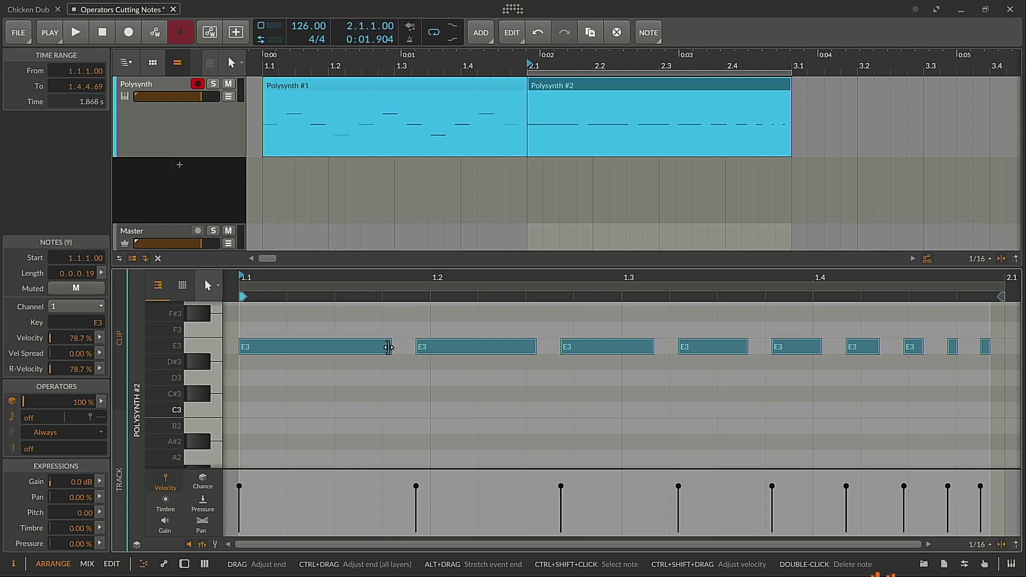
# During playback, lower the velocities of the second, fifth, seventh and ninth notes to about 38%, 39%, 34% and 42%
pyautogui.press('space')
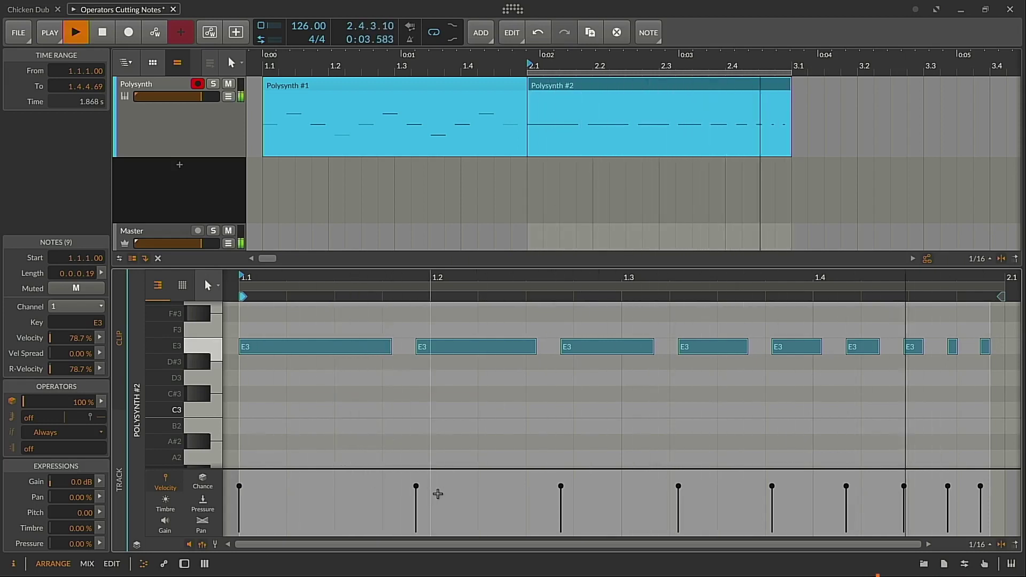
pyautogui.click(432, 490)
pyautogui.moveTo(415, 486); pyautogui.dragTo(417, 511)
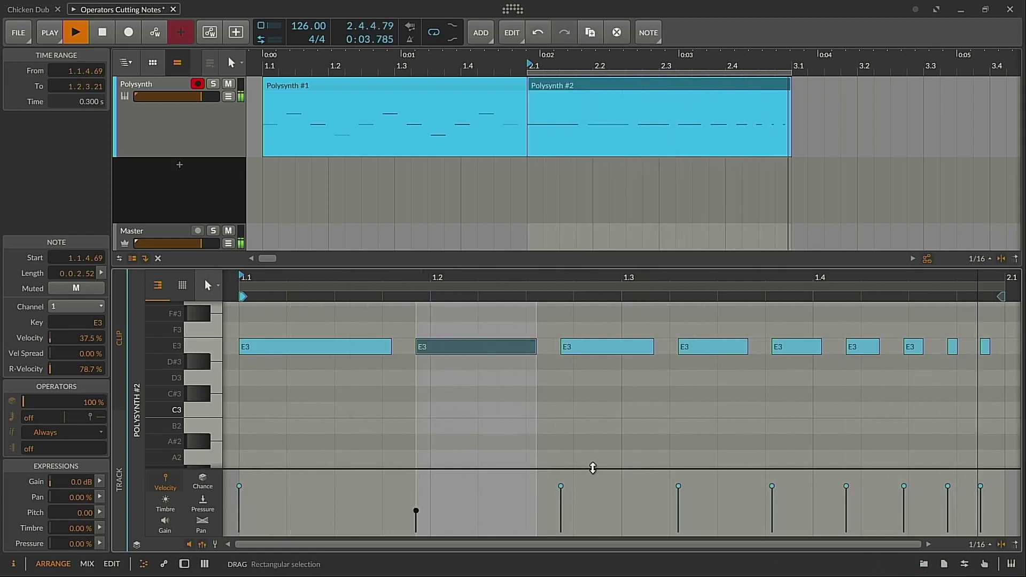
pyautogui.moveTo(771, 485); pyautogui.dragTo(771, 510)
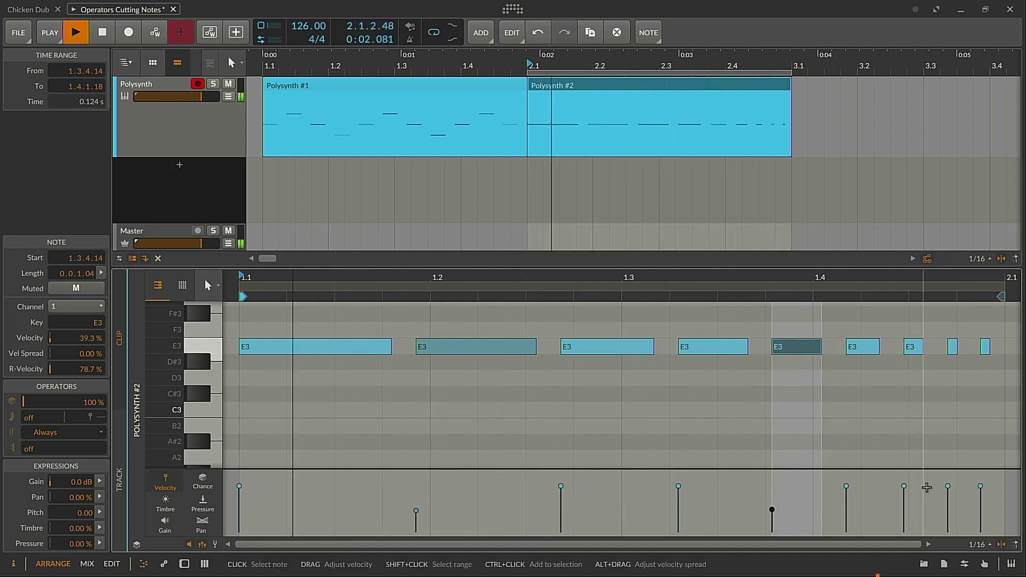
pyautogui.moveTo(903, 488); pyautogui.dragTo(904, 510)
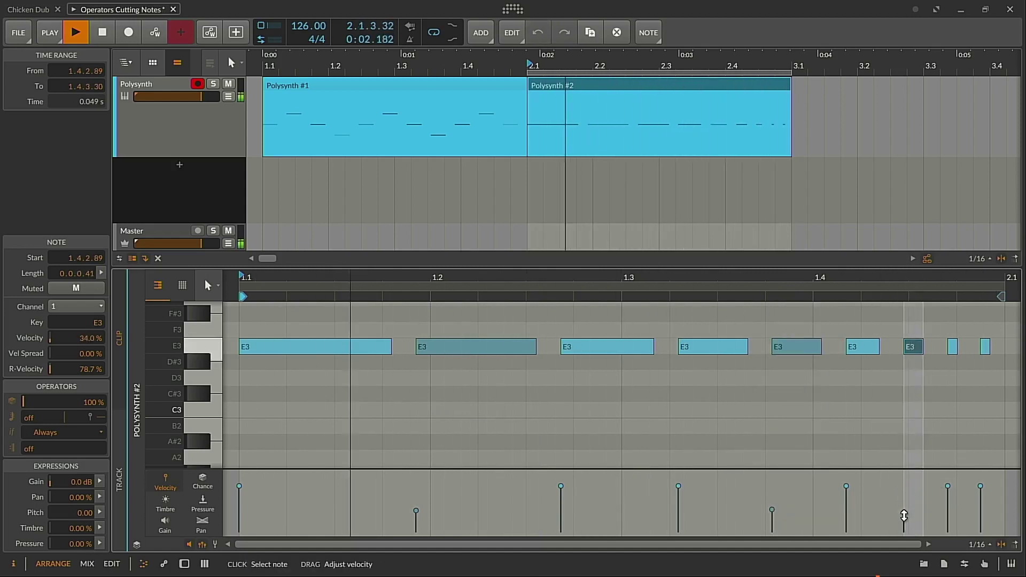
pyautogui.moveTo(981, 487); pyautogui.dragTo(982, 510)
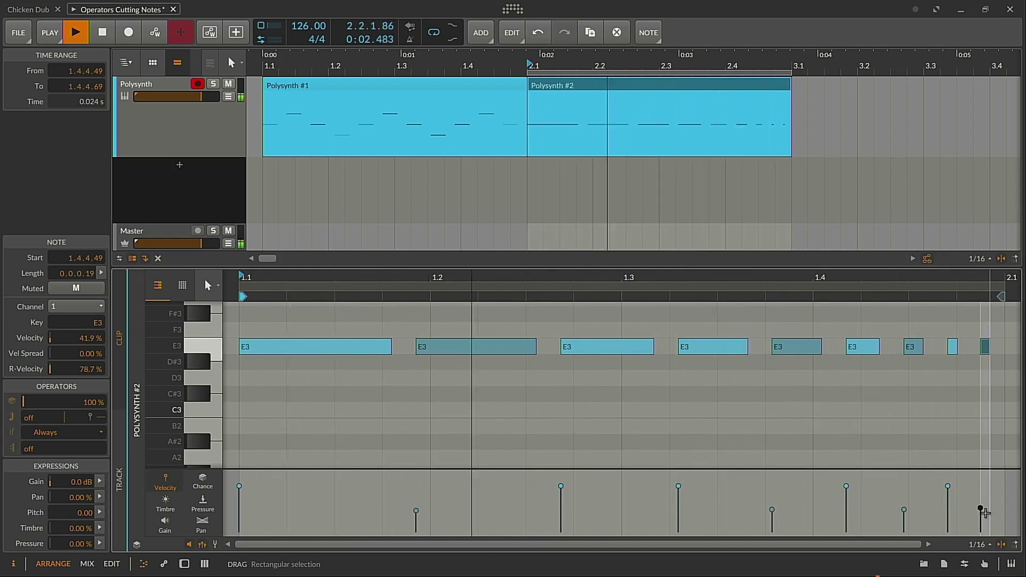
# Loop playback across both clips and reverse the notes of the second clip
pyautogui.click(469, 88)
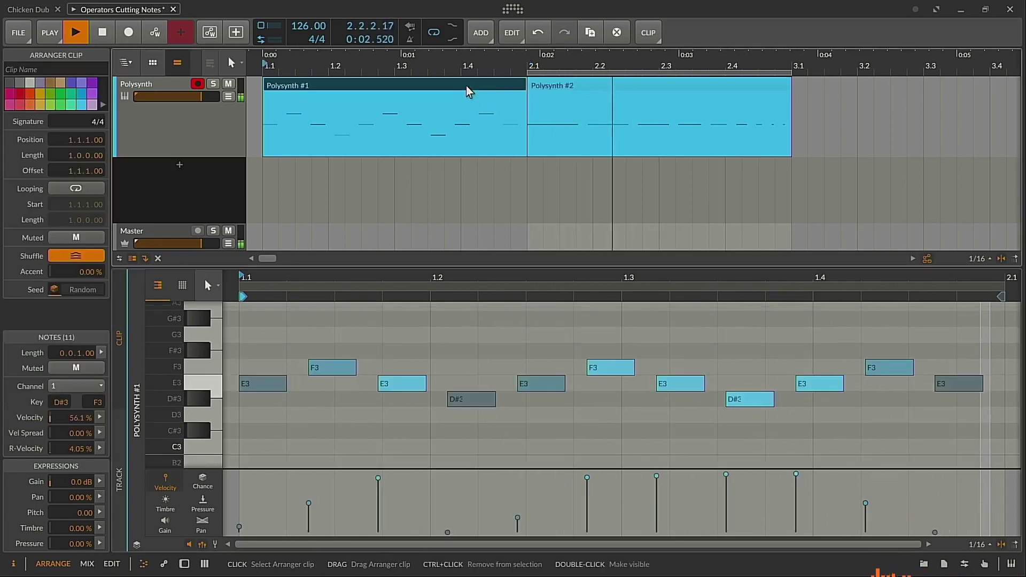
pyautogui.keyDown('ctrl'); pyautogui.click(556, 92); pyautogui.keyUp('ctrl')
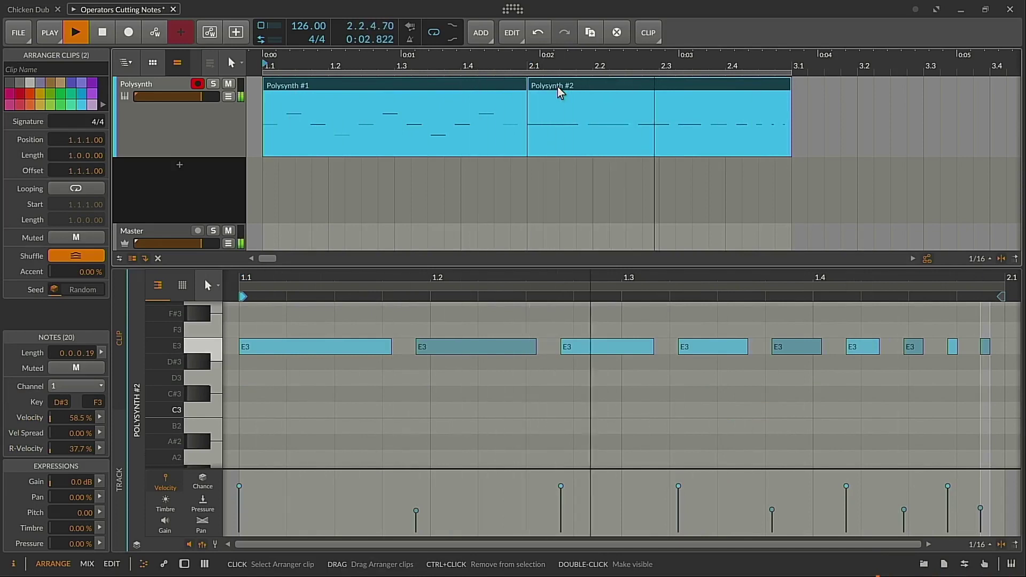
pyautogui.click(563, 89)
pyautogui.hotkey('ctrl', 'r')
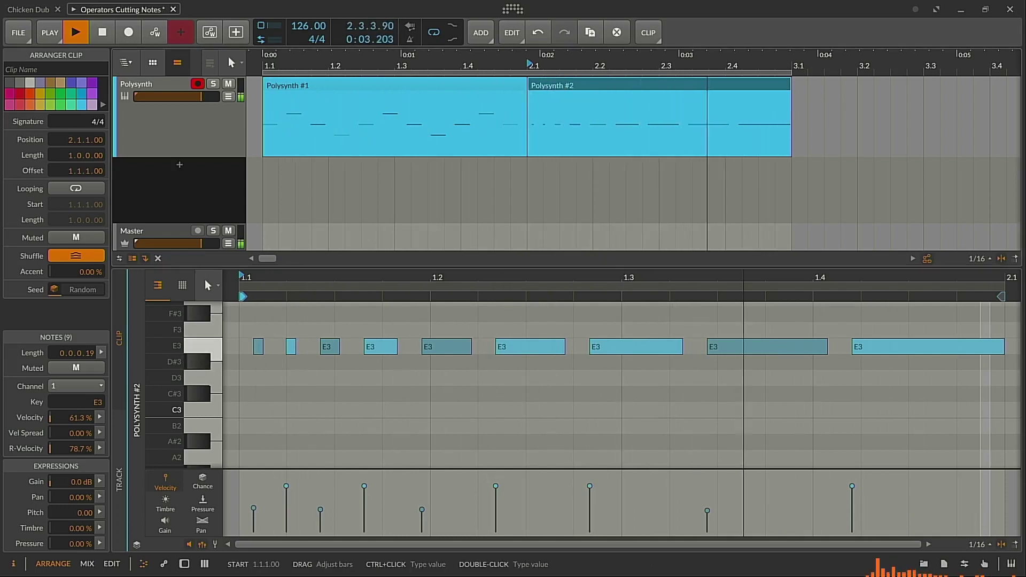
# Stop playback and delete both clips from the Polysynth track
pyautogui.click(397, 86)
pyautogui.press('space')
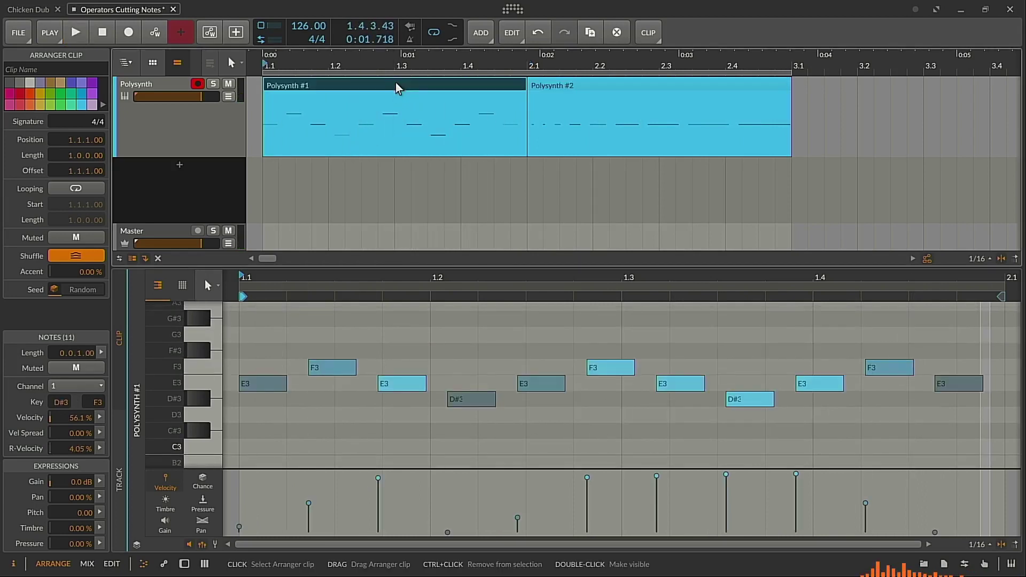
pyautogui.keyDown('shift'); pyautogui.click(628, 91); pyautogui.keyUp('shift')
pyautogui.press('Delete')
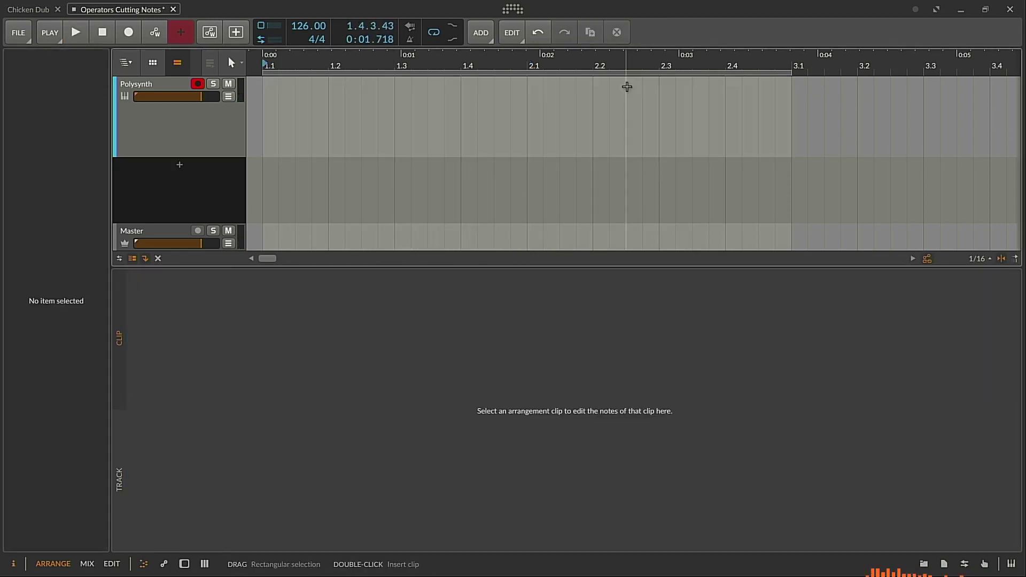
# Insert a one-bar clip at bar 1, draw an E3 note spanning the full bar, and enlarge the note editor
pyautogui.doubleClick(282, 118)
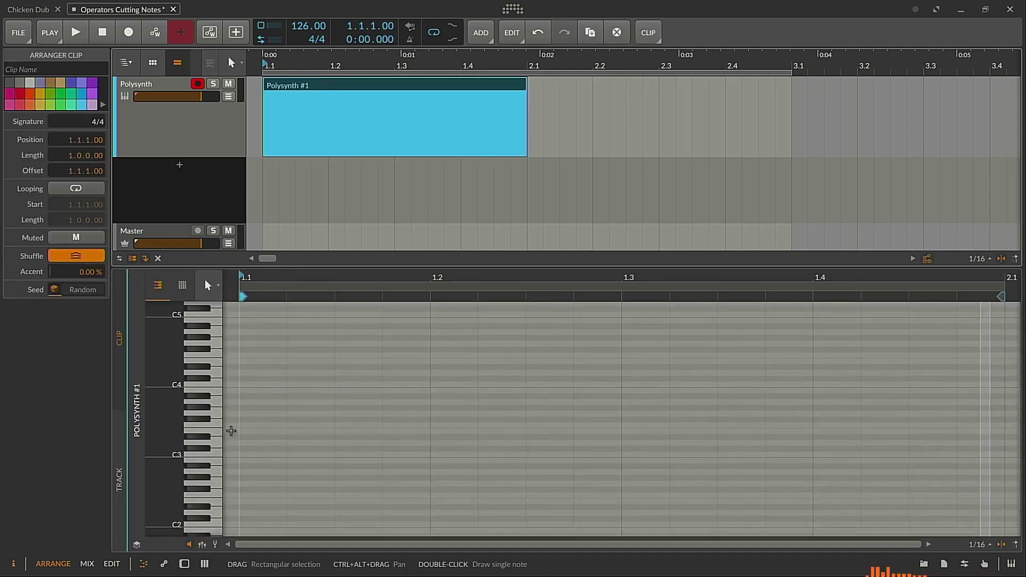
pyautogui.doubleClick(230, 432)
pyautogui.moveTo(258, 434); pyautogui.dragTo(319, 432)
pyautogui.moveTo(392, 432); pyautogui.dragTo(1005, 452)
pyautogui.scroll(3, 682, 435)
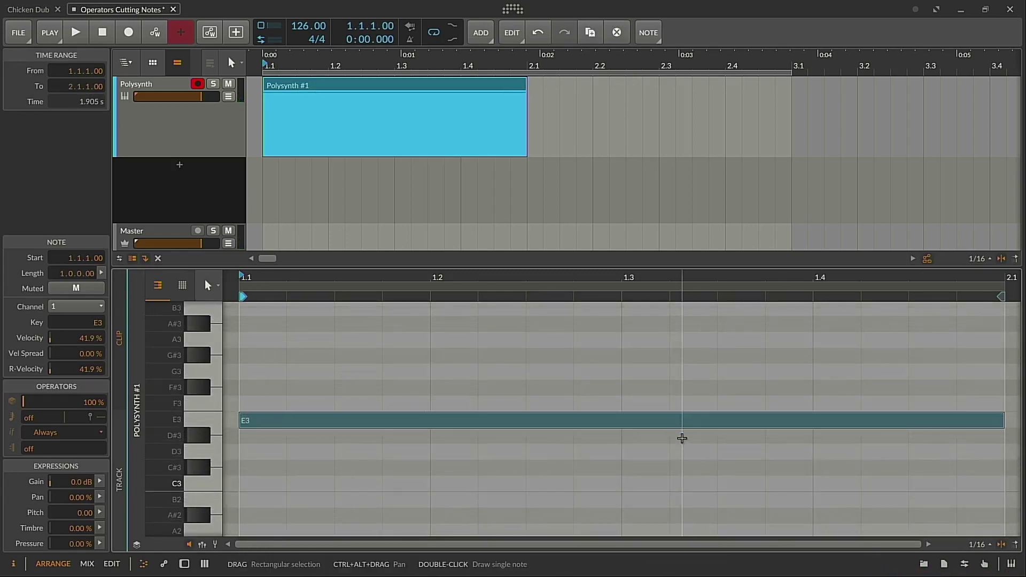
pyautogui.moveTo(607, 267); pyautogui.dragTo(603, 229)
pyautogui.moveTo(359, 364); pyautogui.dragTo(351, 411)
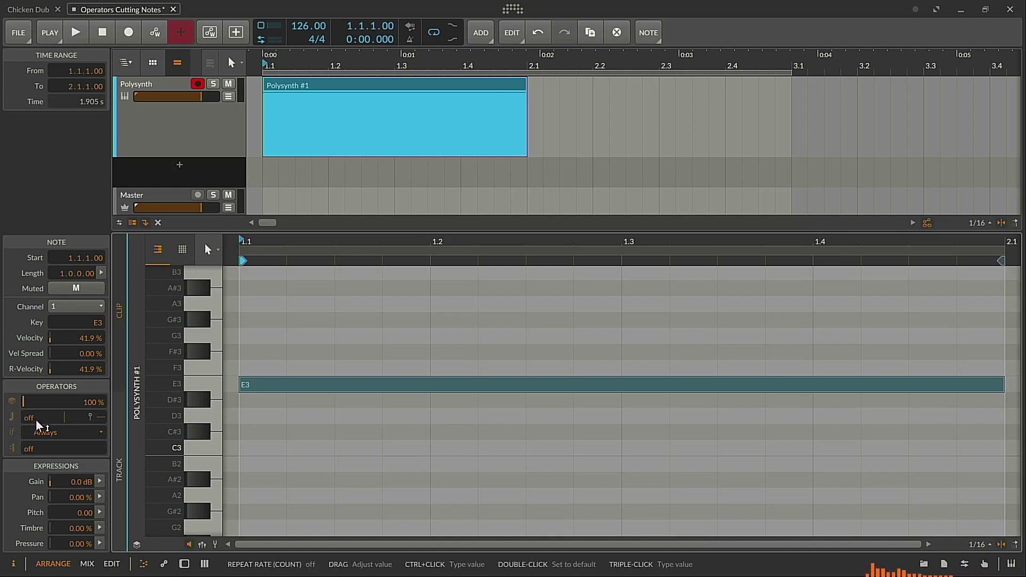
# Set the E3 note's repeat rate to 1/4 and shorten the note to two beats
pyautogui.moveTo(38, 425); pyautogui.dragTo(37, 412)
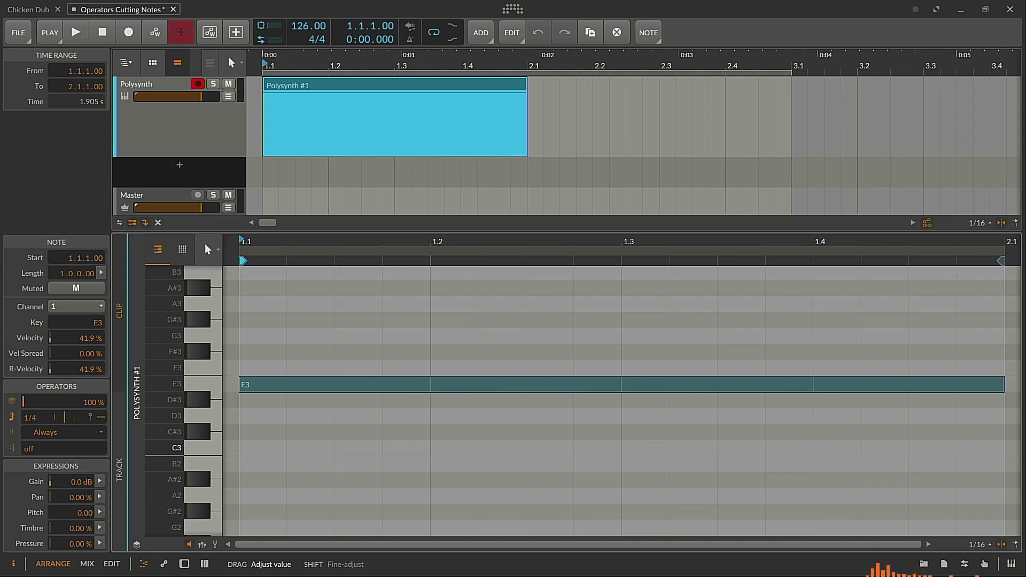
pyautogui.click(996, 384)
pyautogui.moveTo(996, 383); pyautogui.dragTo(621, 384)
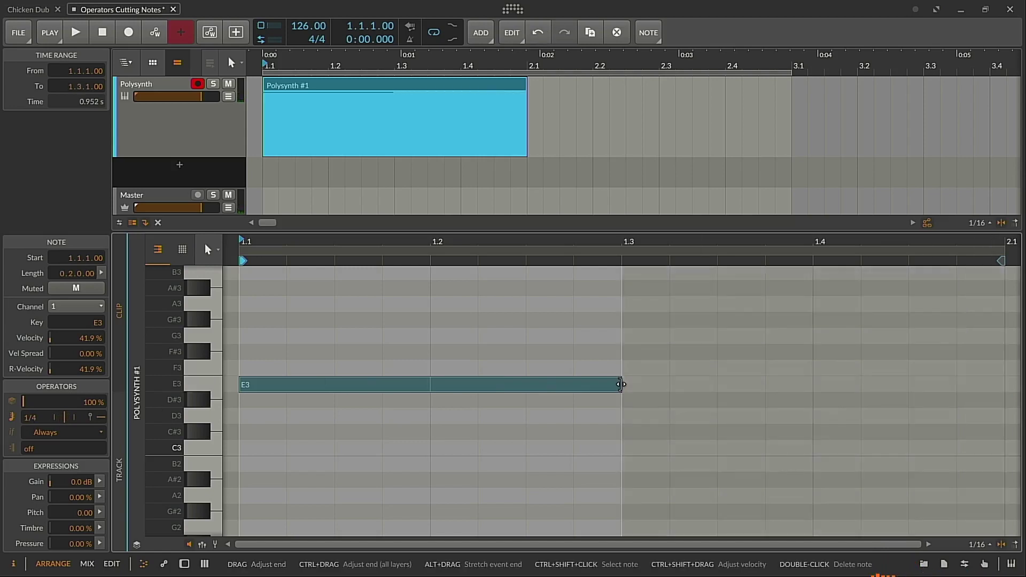
# Set the repeat rate to 1/7, extend the E3 note to the full bar, and shorten it back to two beats
pyautogui.moveTo(64, 417); pyautogui.dragTo(66, 417)
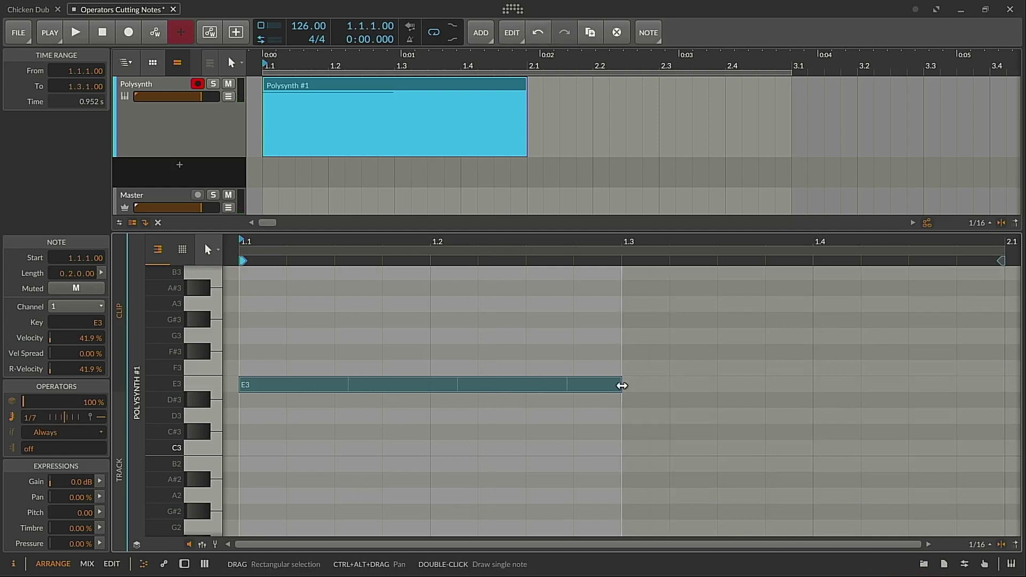
pyautogui.click(622, 384)
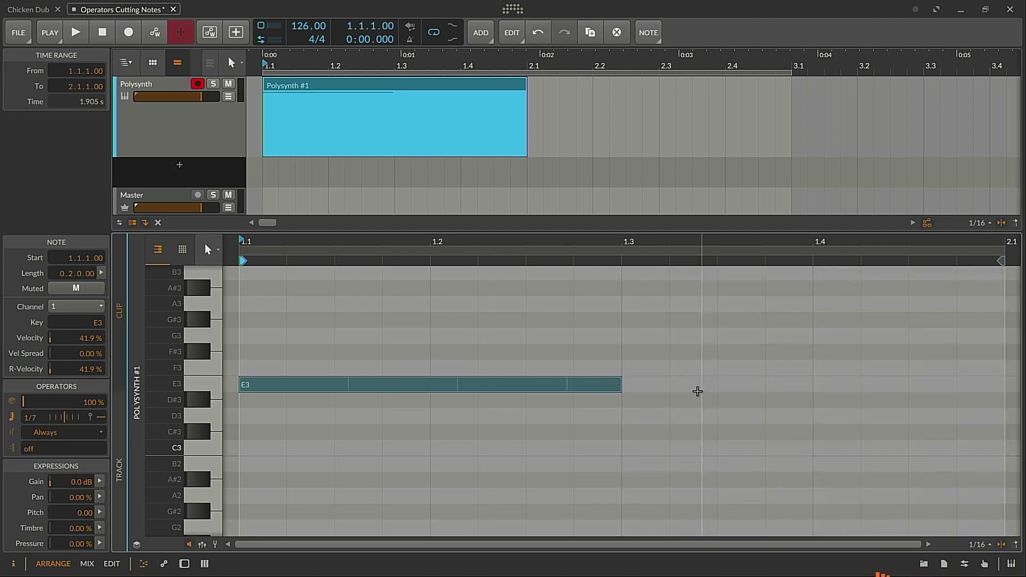
pyautogui.moveTo(623, 387); pyautogui.dragTo(1004, 385)
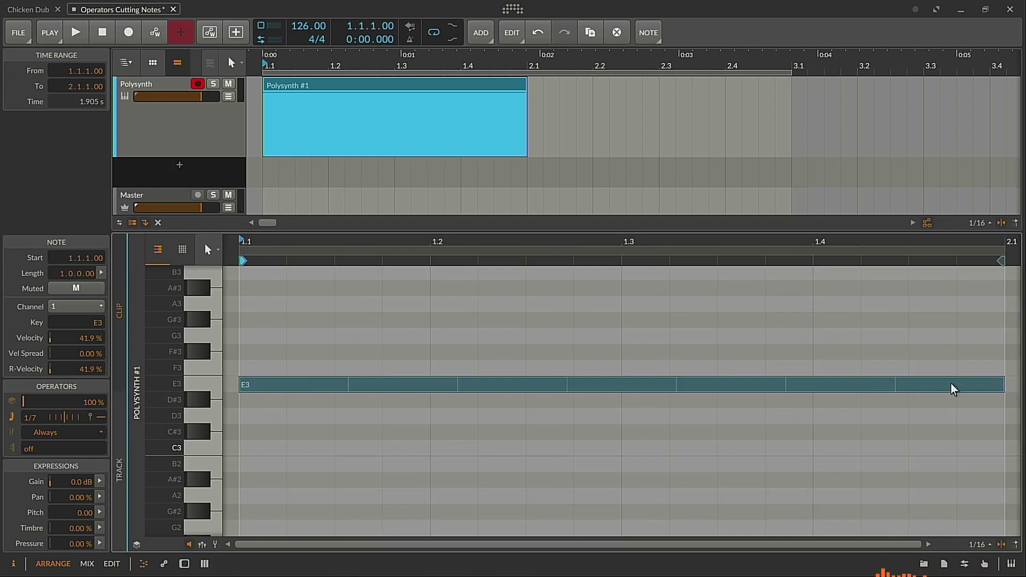
pyautogui.moveTo(1003, 381); pyautogui.dragTo(622, 394)
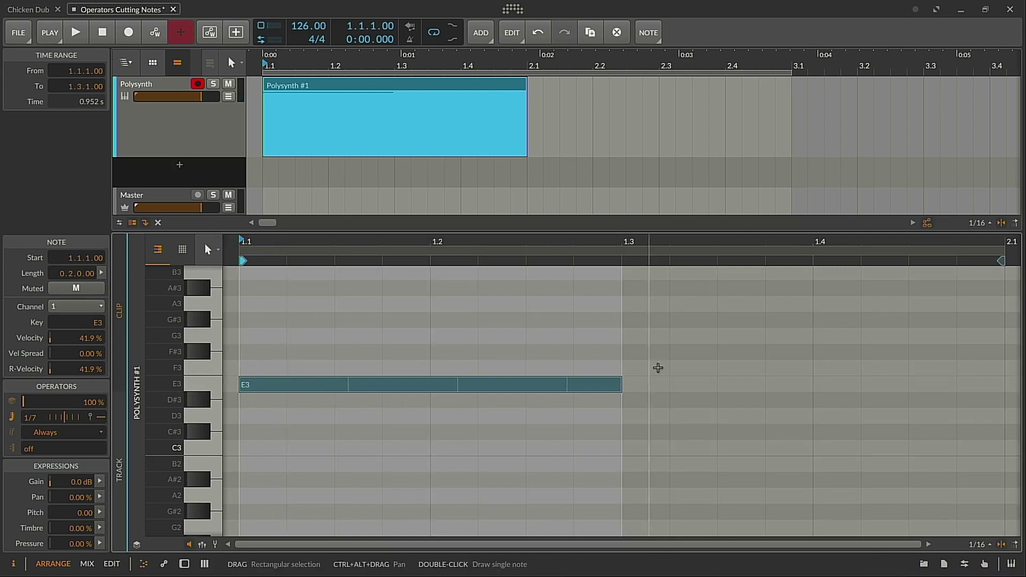
pyautogui.click(671, 370)
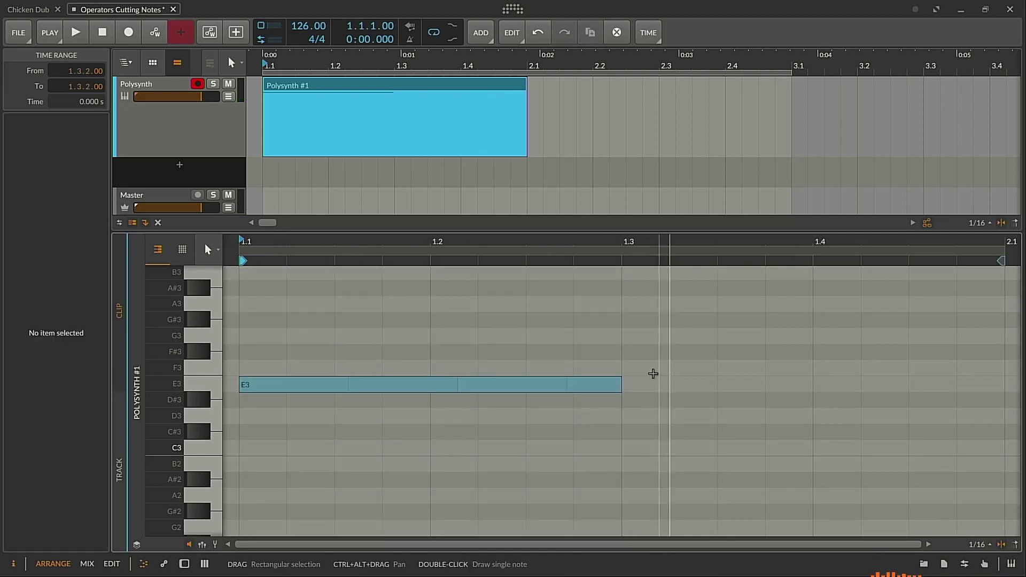
# Extend the 1/7-repeat E3 note to the full bar and shorten it to one beat
pyautogui.click(595, 384)
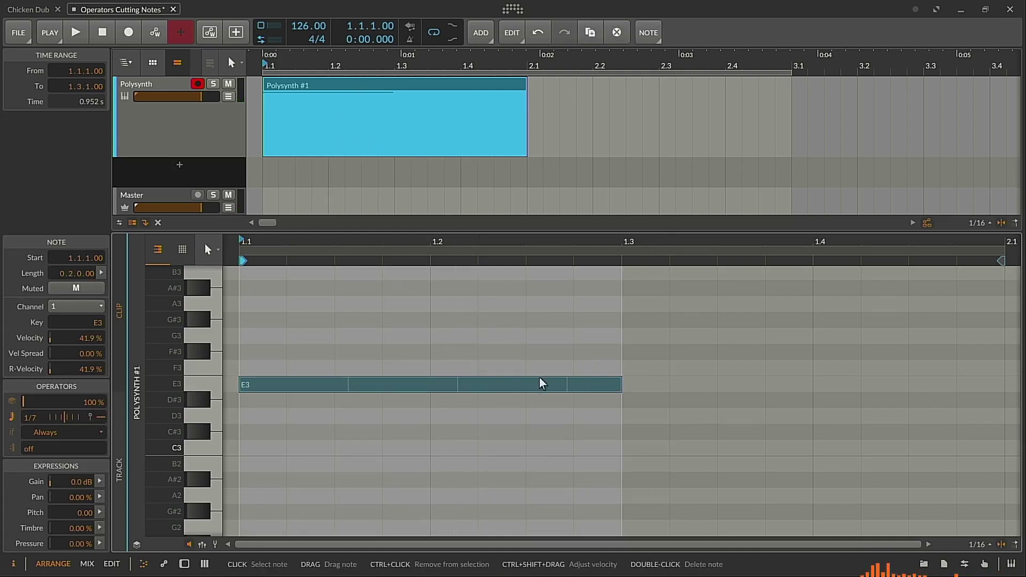
pyautogui.moveTo(619, 385); pyautogui.dragTo(1004, 384)
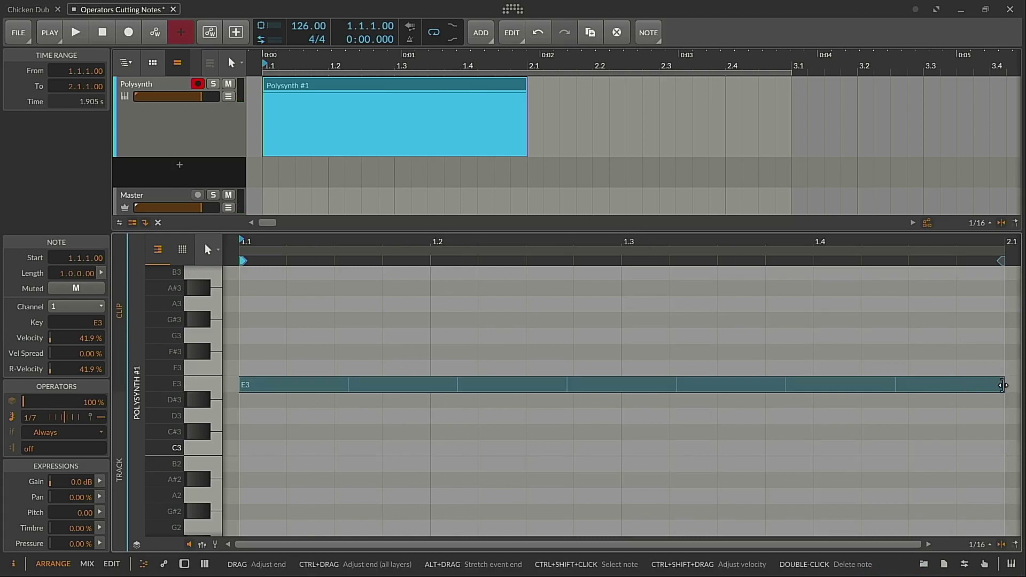
pyautogui.moveTo(1003, 385); pyautogui.dragTo(433, 380)
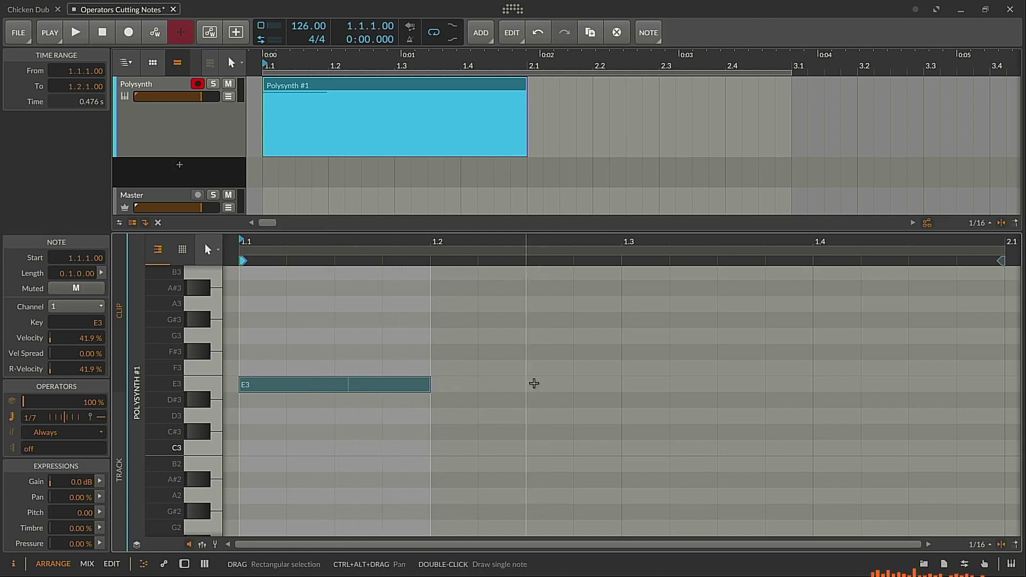
# Try a second E3 note at 1.2.3, shortened to three sixteenths, and delete it
pyautogui.doubleClick(534, 383)
pyautogui.click(794, 407)
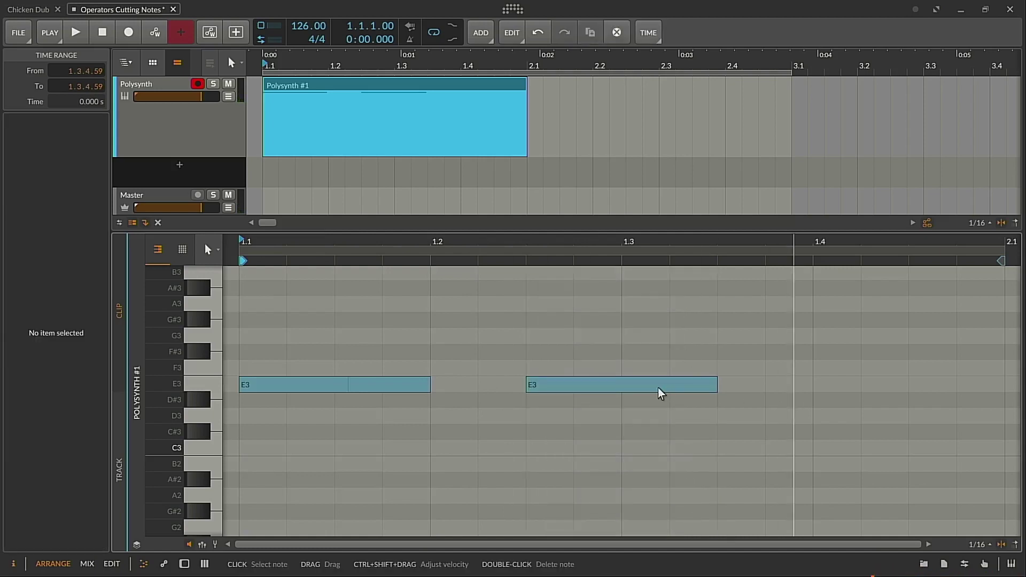
pyautogui.moveTo(714, 384); pyautogui.dragTo(665, 388)
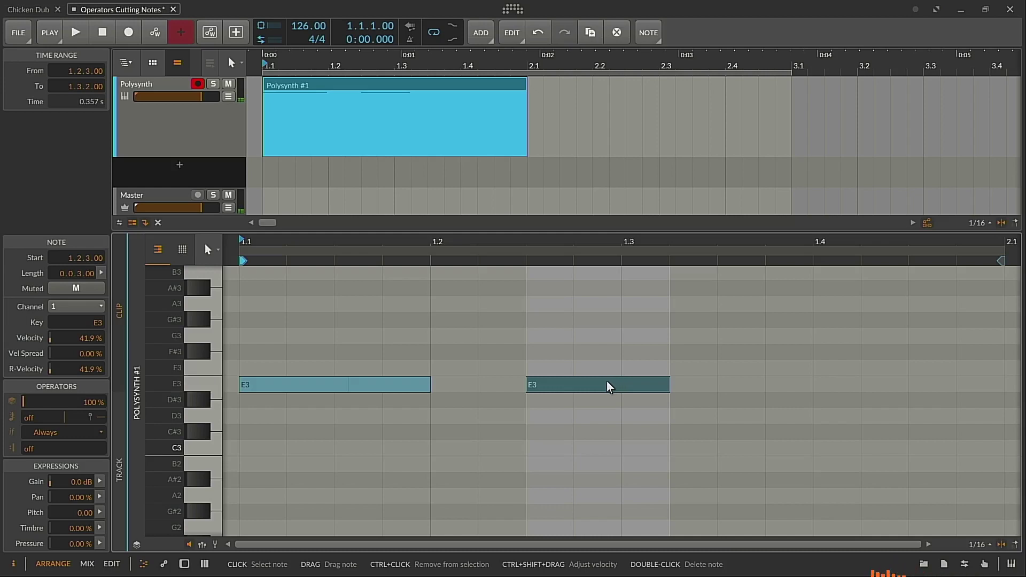
pyautogui.doubleClick(608, 385)
# Extend the remaining E3 note to the full bar and bend its repeat curve so the slices crowd toward the start
pyautogui.click(393, 386)
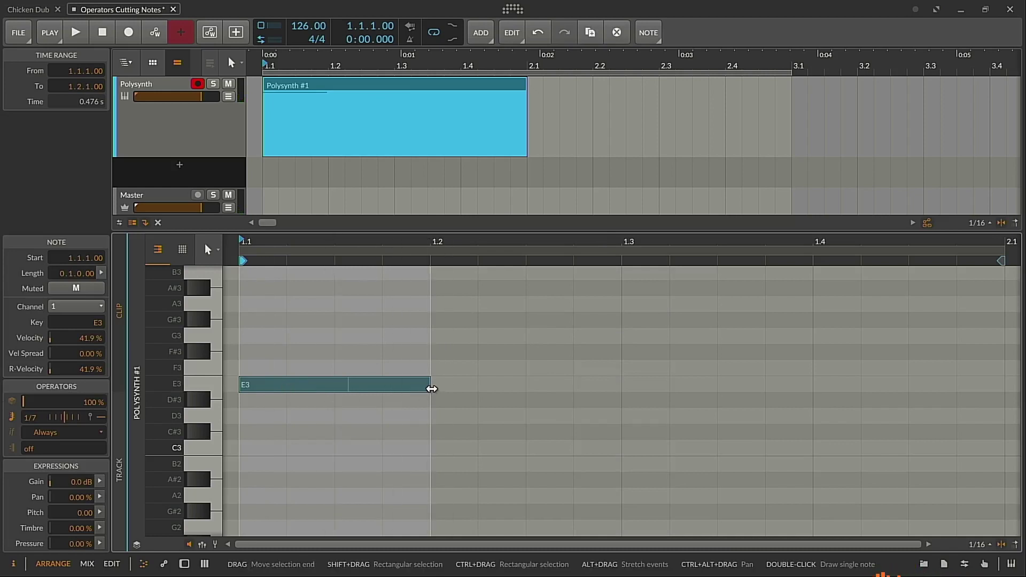
pyautogui.moveTo(431, 389); pyautogui.dragTo(1005, 389)
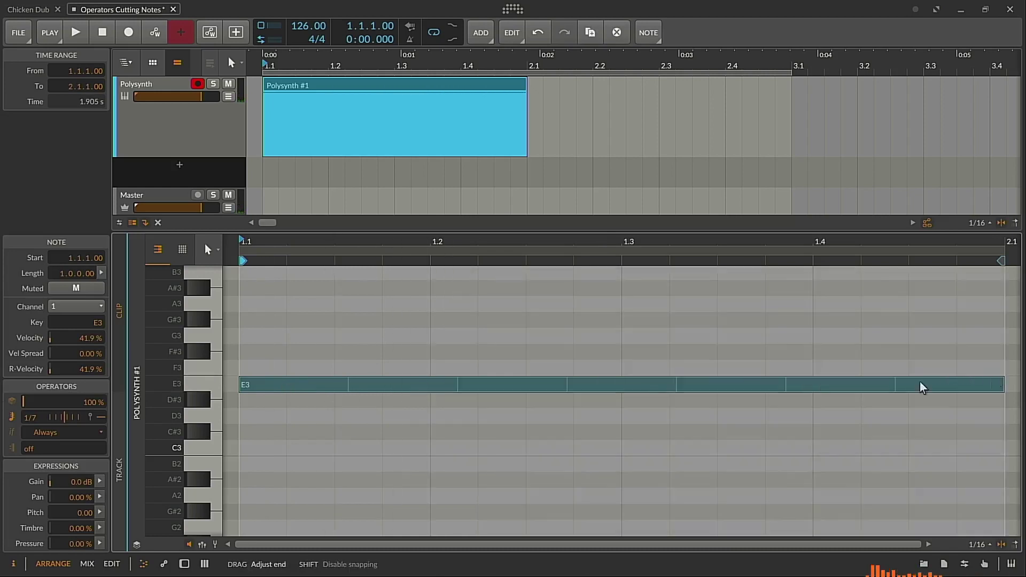
pyautogui.moveTo(64, 417); pyautogui.dragTo(63, 430)
# Shorten the curved E3 note in stages to three beats, two beats and one beat
pyautogui.moveTo(1002, 386); pyautogui.dragTo(804, 377)
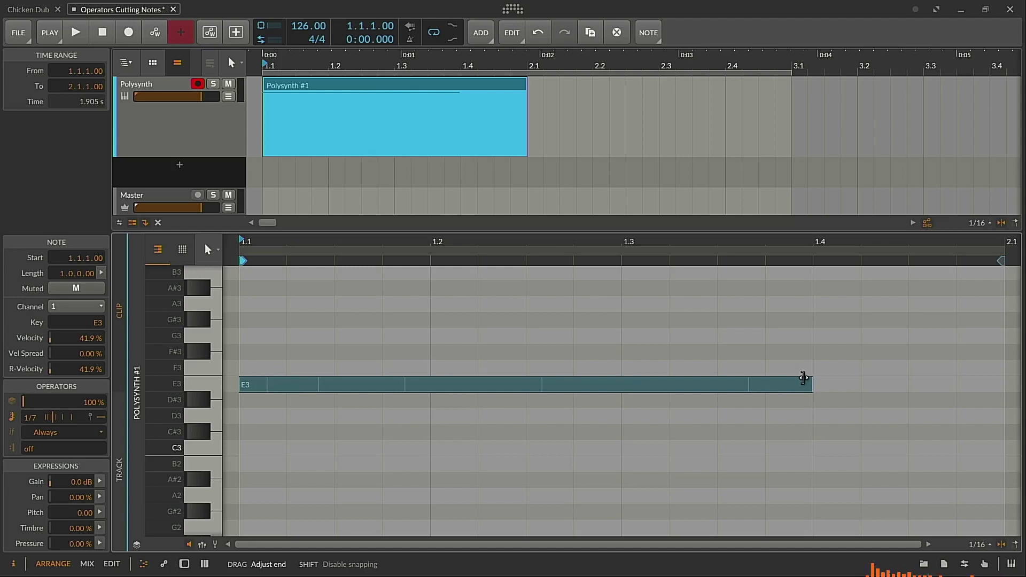
pyautogui.moveTo(803, 378); pyautogui.dragTo(625, 393)
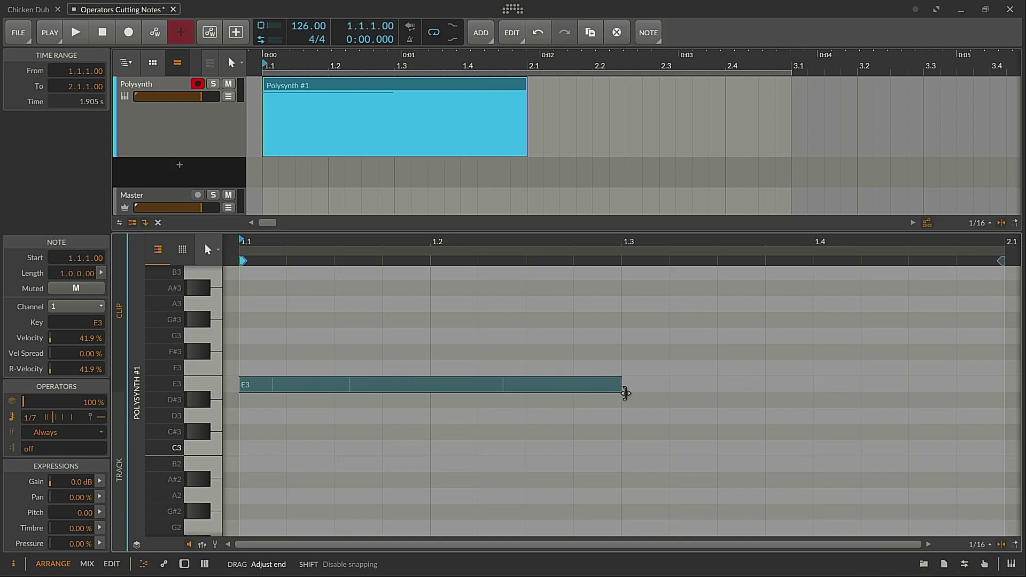
pyautogui.moveTo(625, 393); pyautogui.dragTo(431, 392)
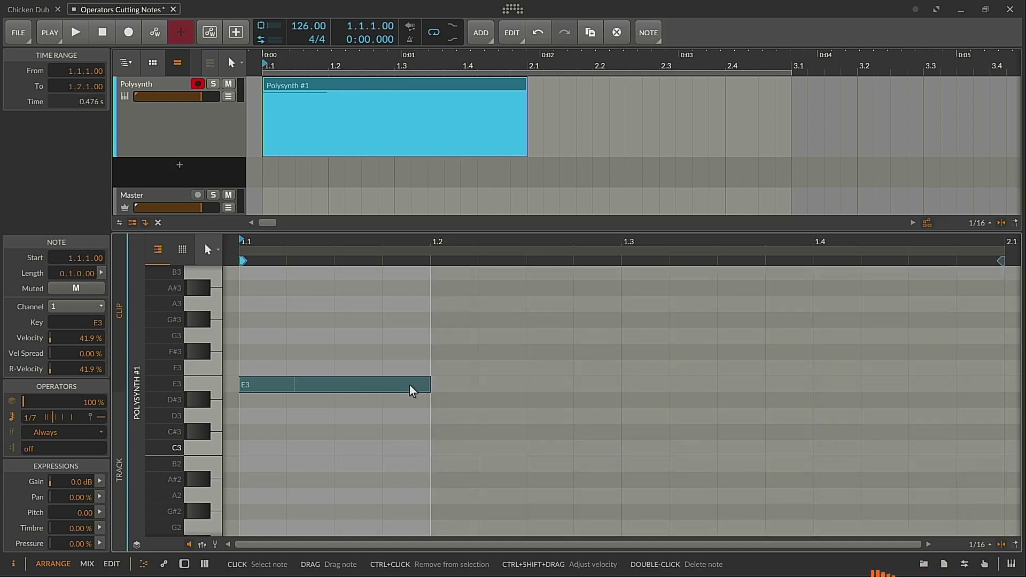
# Add a one-beat E3 note at 1.2.2 with a curved 1/13 repeat rate and start playback
pyautogui.doubleClick(518, 384)
pyautogui.moveTo(36, 416); pyautogui.dragTo(58, 428)
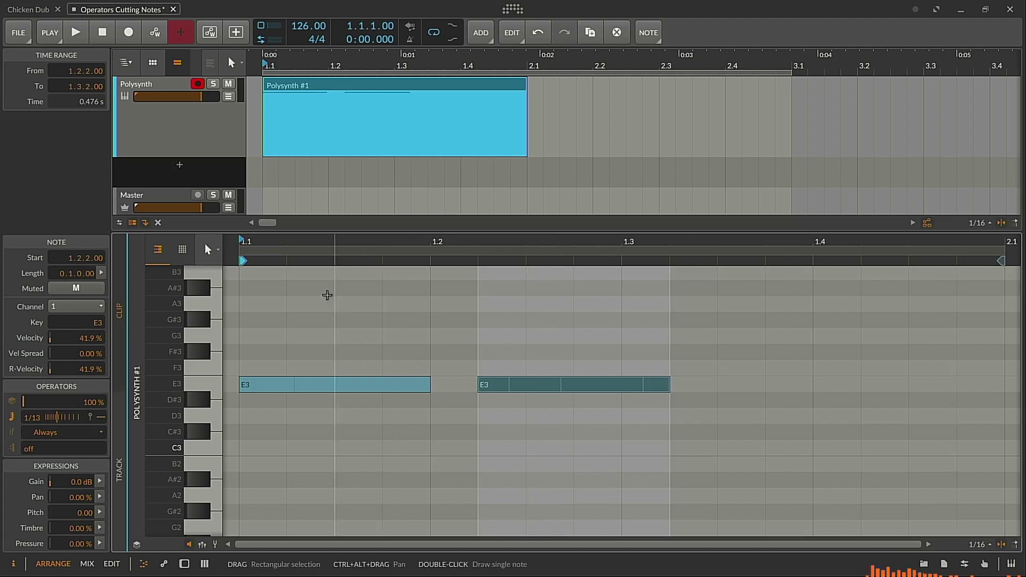
pyautogui.press('space')
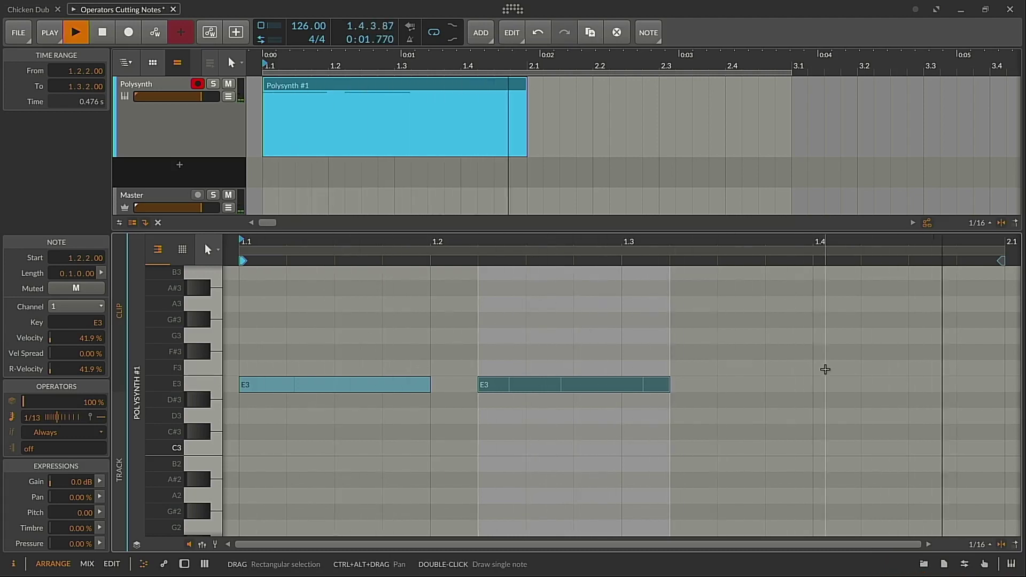
# Add a third one-beat E3 note at 1.3.3 with a 1/13 repeat rate and curve its repeats toward the start
pyautogui.click(772, 388)
pyautogui.doubleClick(729, 385)
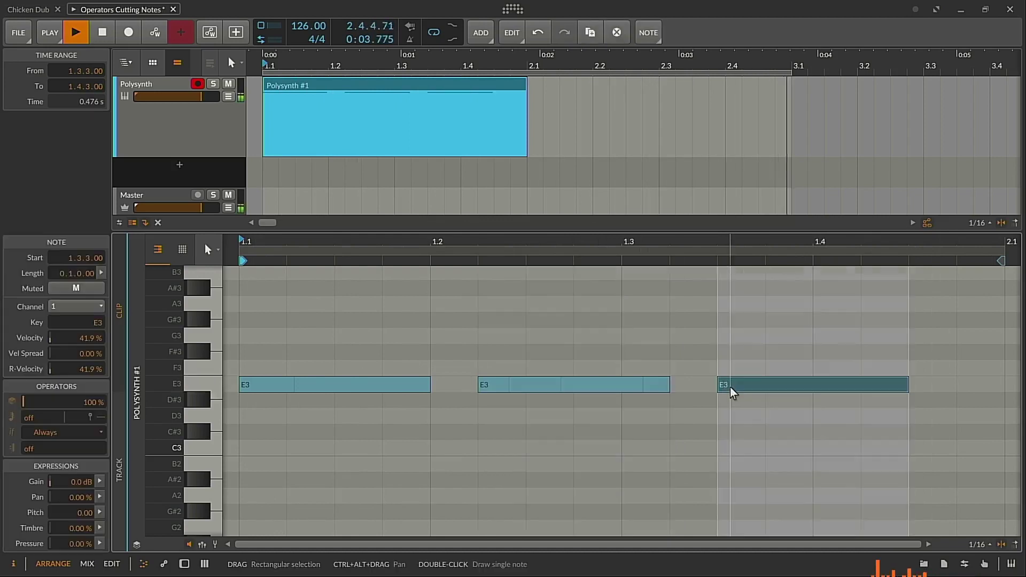
pyautogui.moveTo(46, 425); pyautogui.dragTo(46, 417)
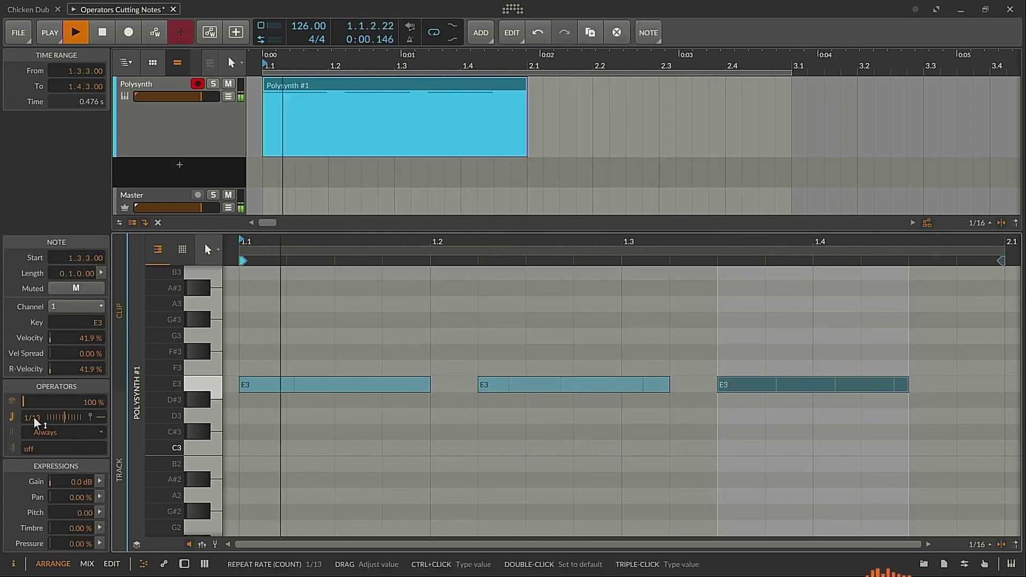
pyautogui.moveTo(56, 415); pyautogui.dragTo(57, 418)
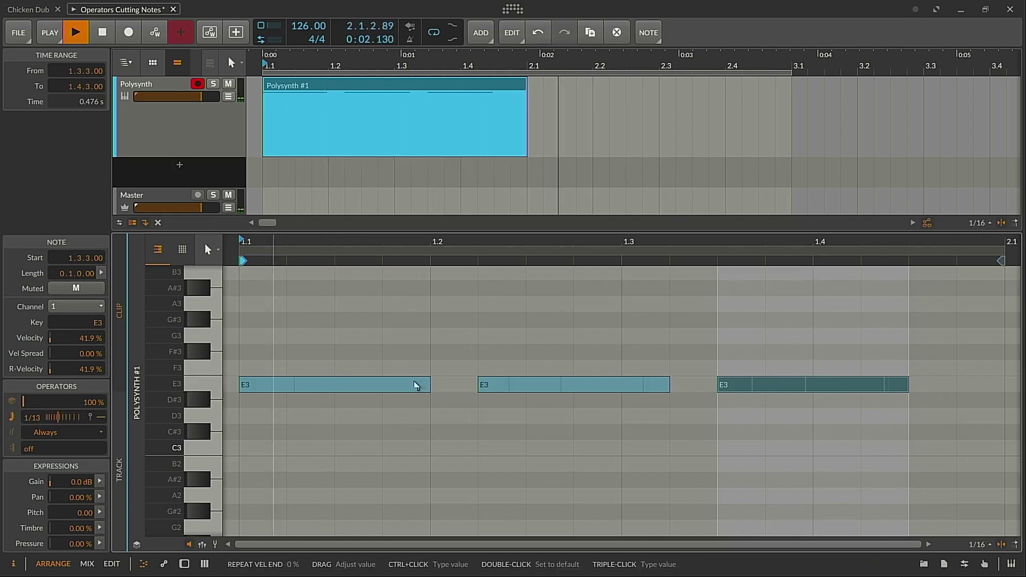
# Move the second E3 note to 1.2.3 and the third to 1.4.1, and stop playback
pyautogui.moveTo(508, 385); pyautogui.dragTo(551, 383)
pyautogui.moveTo(745, 383); pyautogui.dragTo(852, 381)
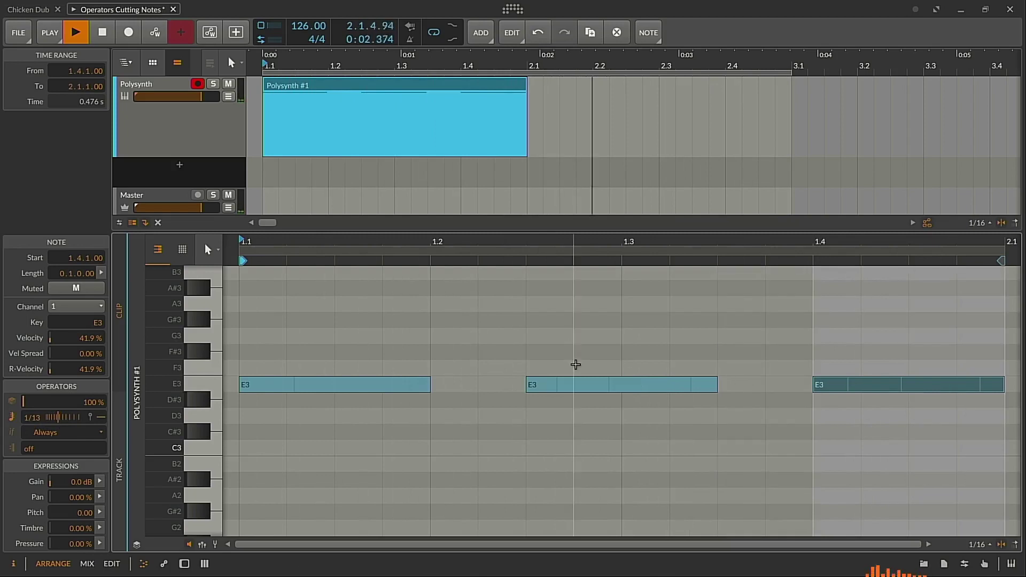
pyautogui.press('space')
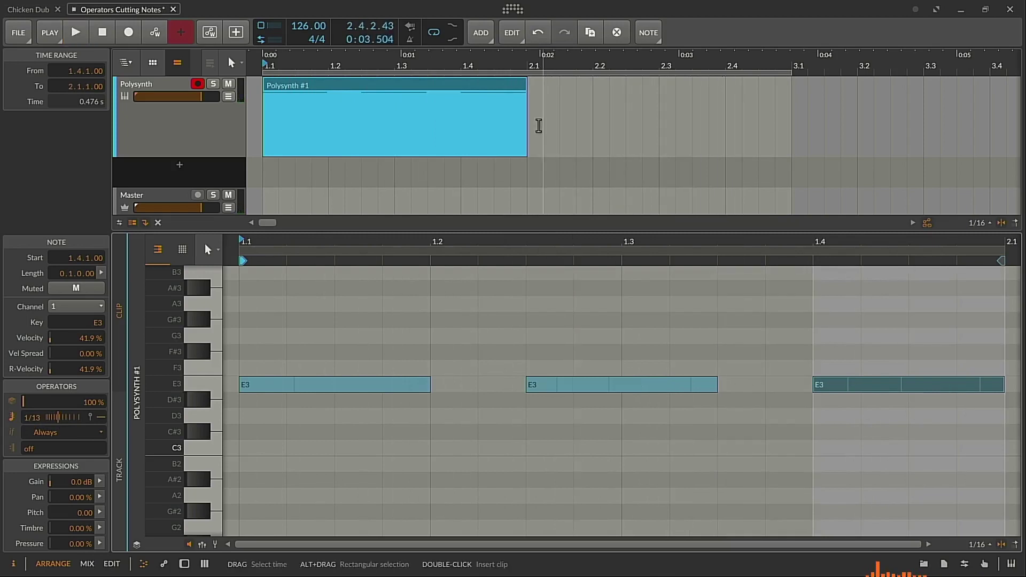
# Loop the one-bar clip, play it, and show the velocity lane below its notes
pyautogui.click(488, 91)
pyautogui.press('space')
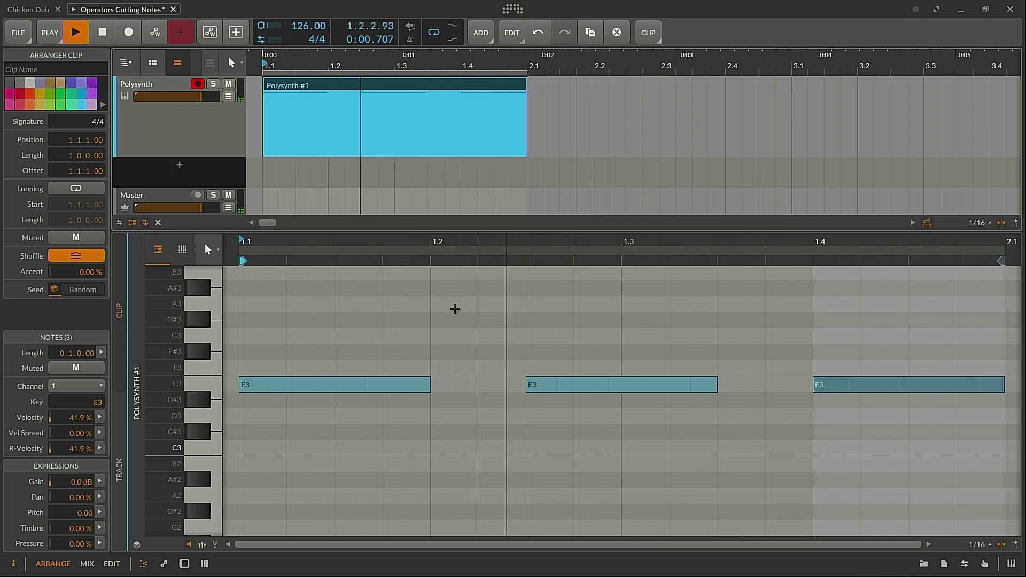
pyautogui.click(457, 332)
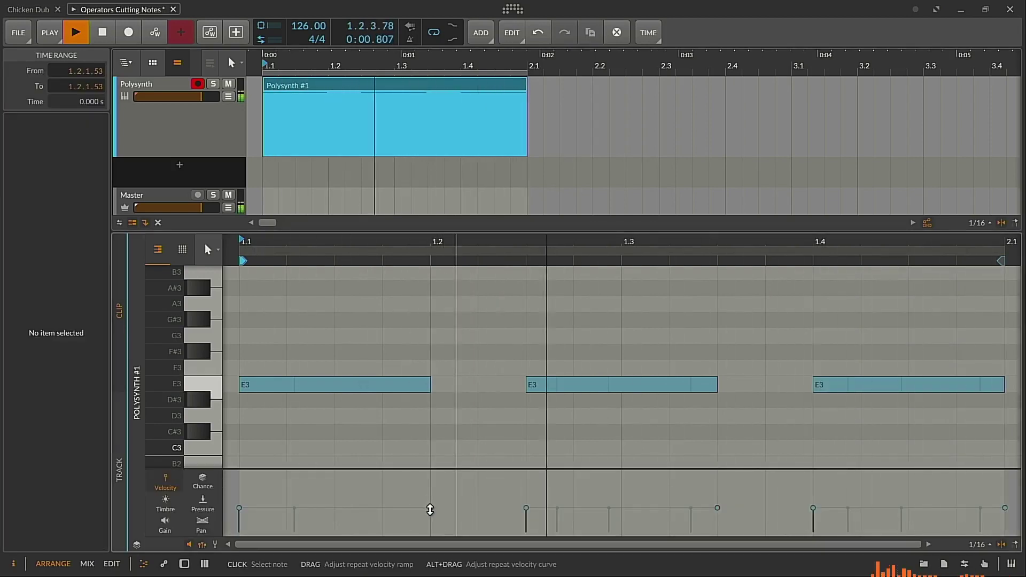
pyautogui.press('space')
# Select all three E3 notes and slice them at their repeats
pyautogui.moveTo(254, 324); pyautogui.dragTo(861, 422)
pyautogui.rightClick(858, 390)
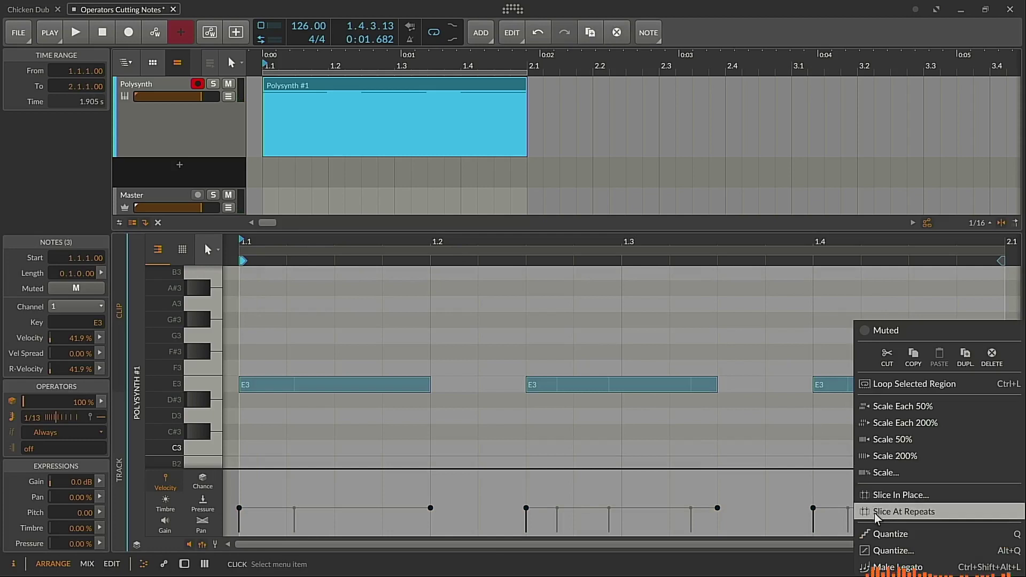
pyautogui.click(903, 512)
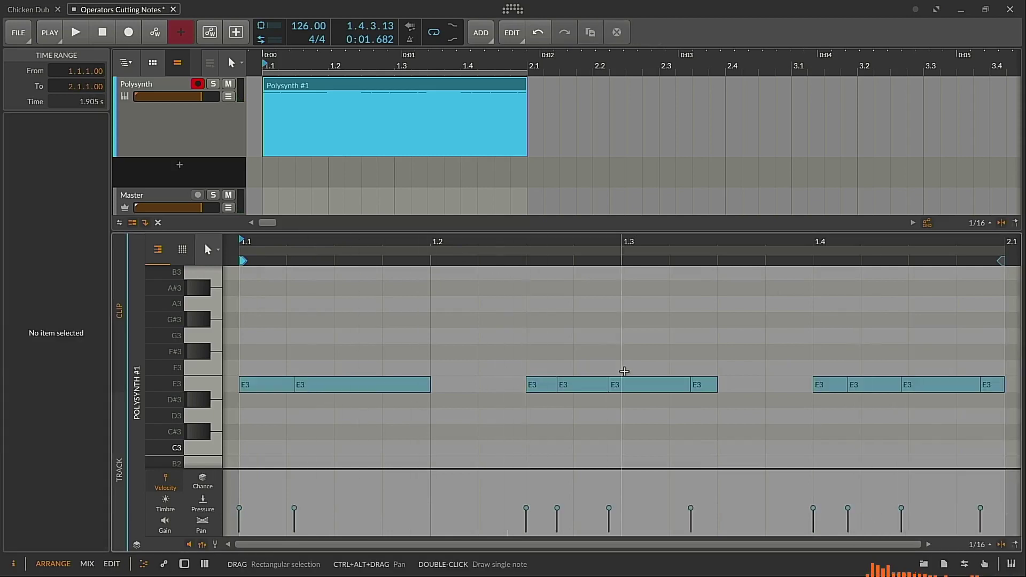
# Lower the velocity of each group's second slice, with 0% in the last group, set the middle group's last slice to 10.3%, and audition
pyautogui.click(295, 501)
pyautogui.moveTo(557, 508); pyautogui.dragTo(556, 524)
pyautogui.moveTo(691, 512); pyautogui.dragTo(691, 528)
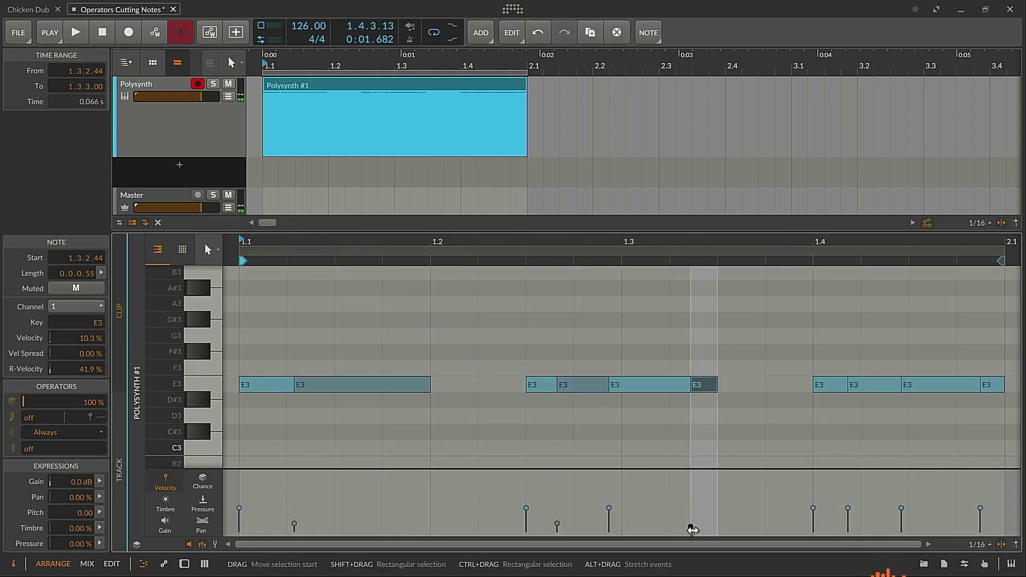
pyautogui.moveTo(847, 509); pyautogui.dragTo(853, 536)
pyautogui.press('space')
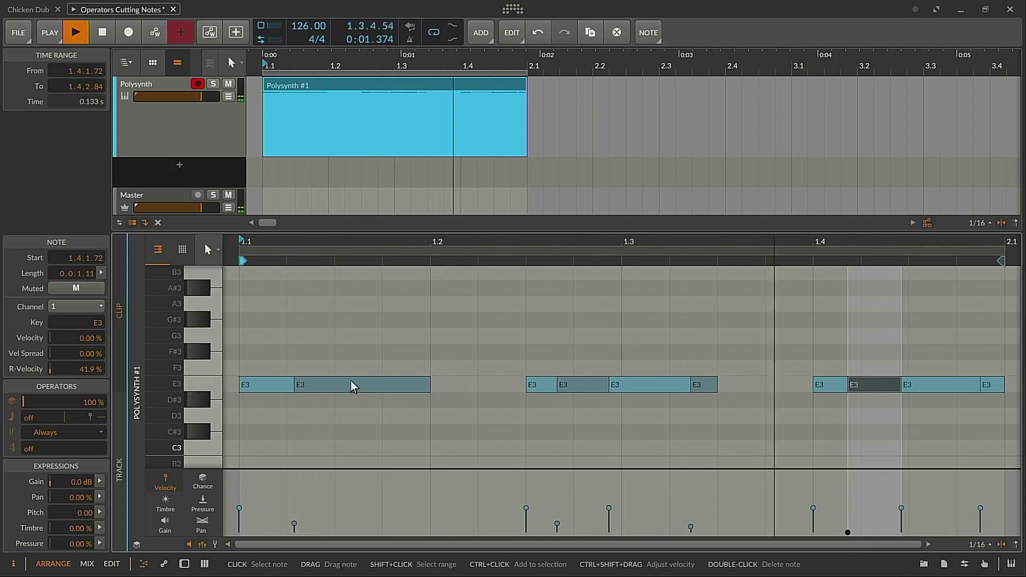
pyautogui.press('space')
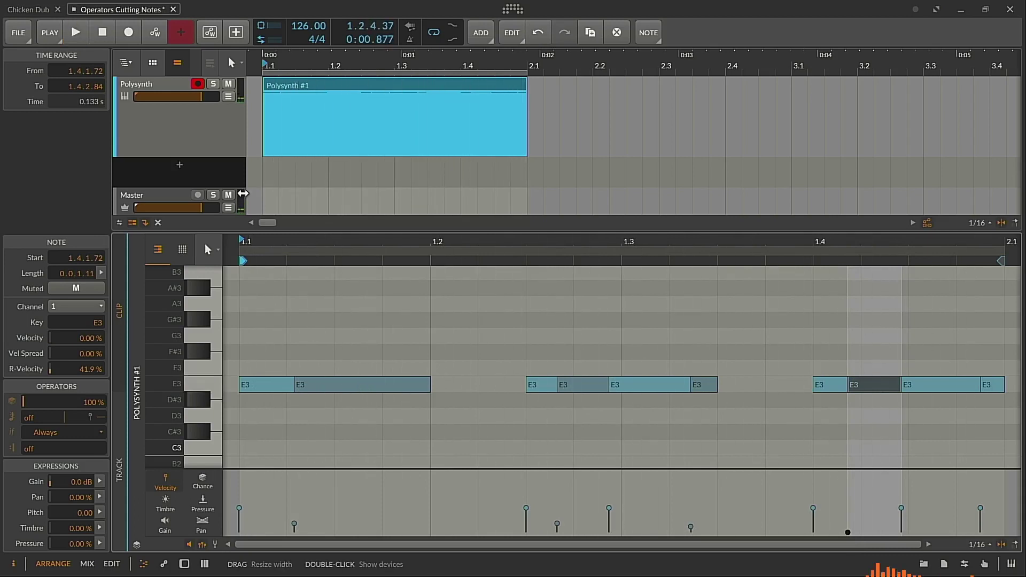
# Delete the sliced Polysynth clip and insert an empty one-bar clip at bar 1
pyautogui.click(408, 82)
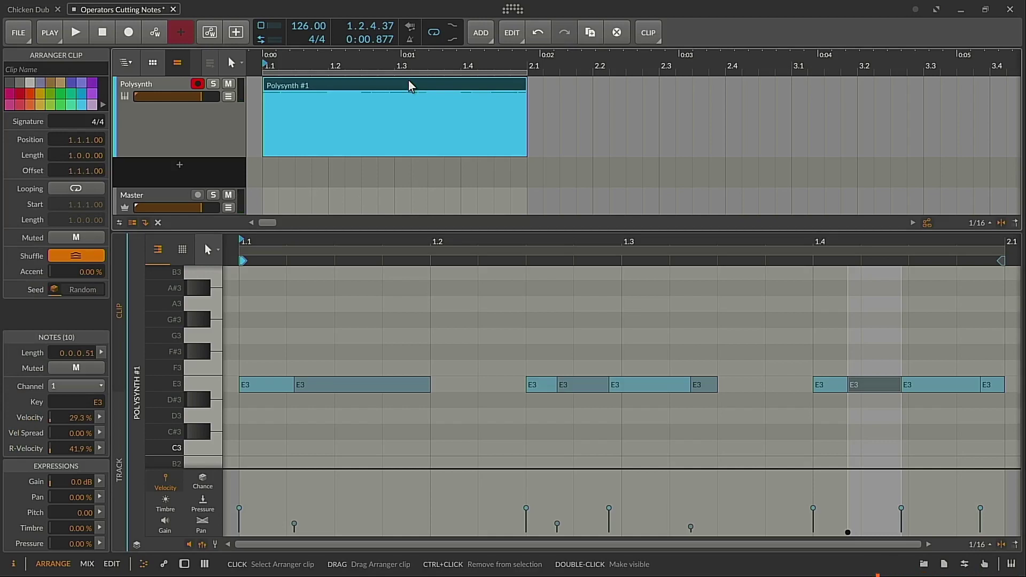
pyautogui.press('space')
pyautogui.press('Escape')
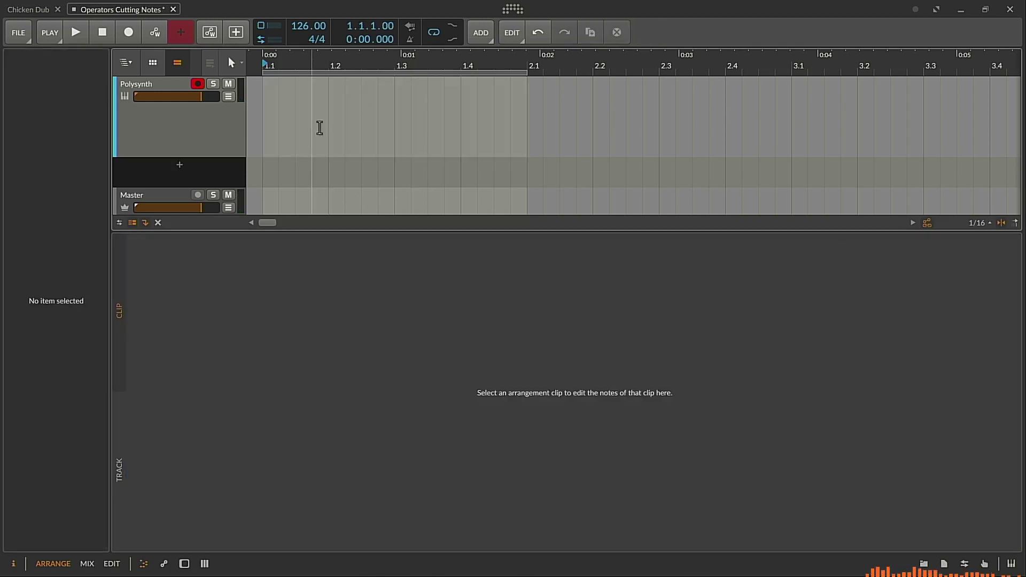
pyautogui.click(302, 113)
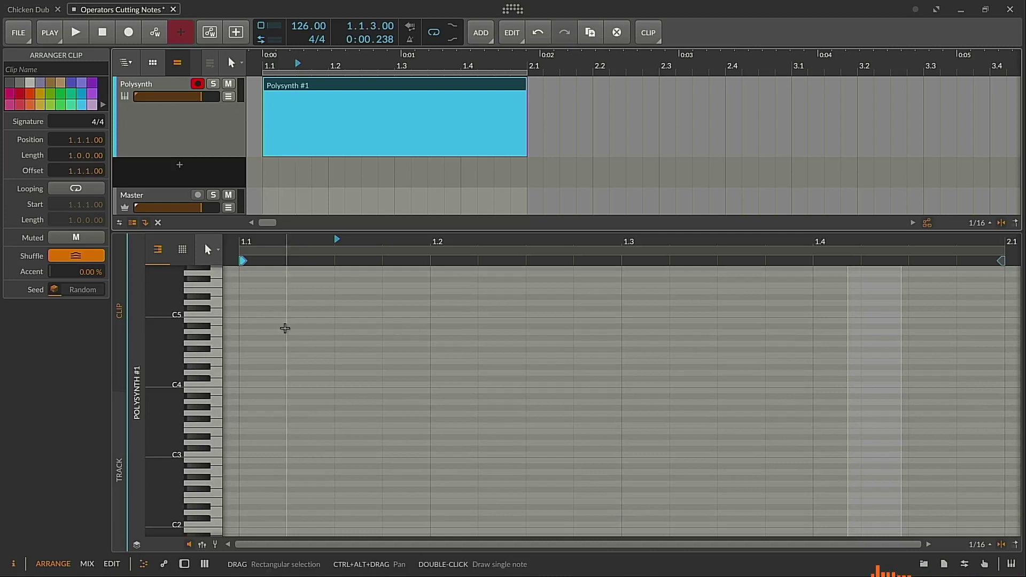
# Draw an E3 note at the start of the clip and extend it to the full bar
pyautogui.doubleClick(243, 434)
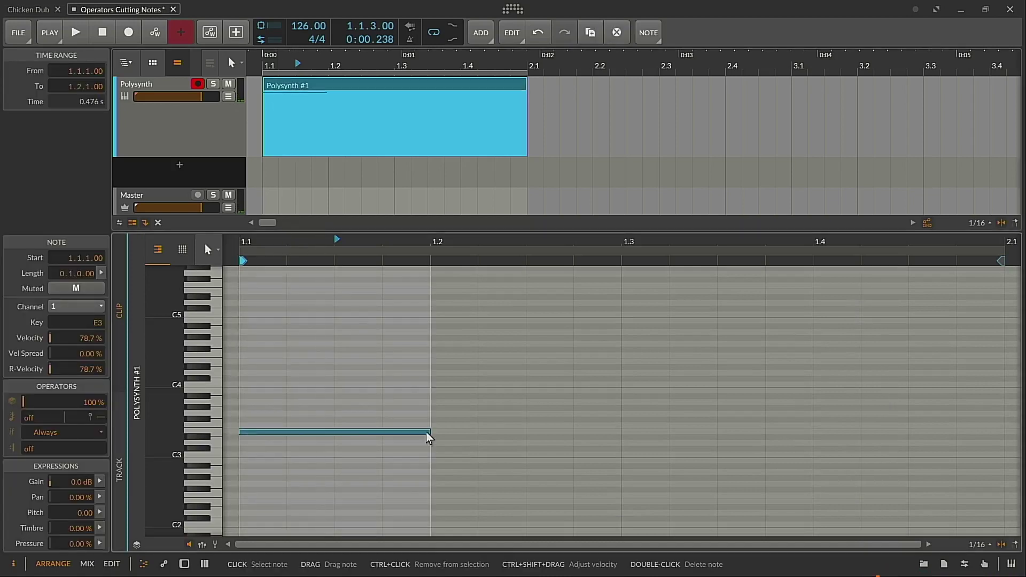
pyautogui.moveTo(427, 432); pyautogui.dragTo(780, 424)
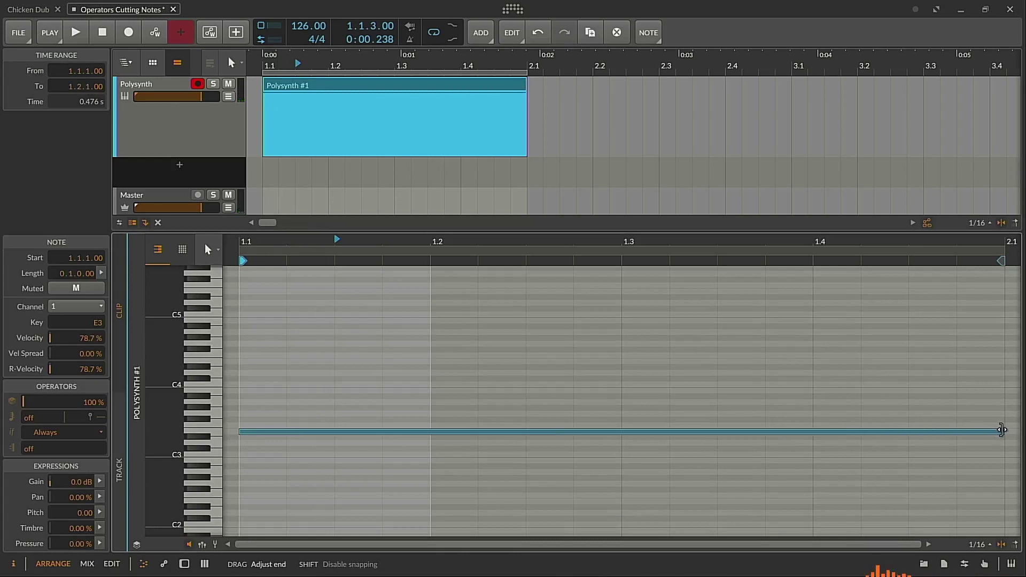
pyautogui.click(623, 407)
pyautogui.scroll(3, 637, 429)
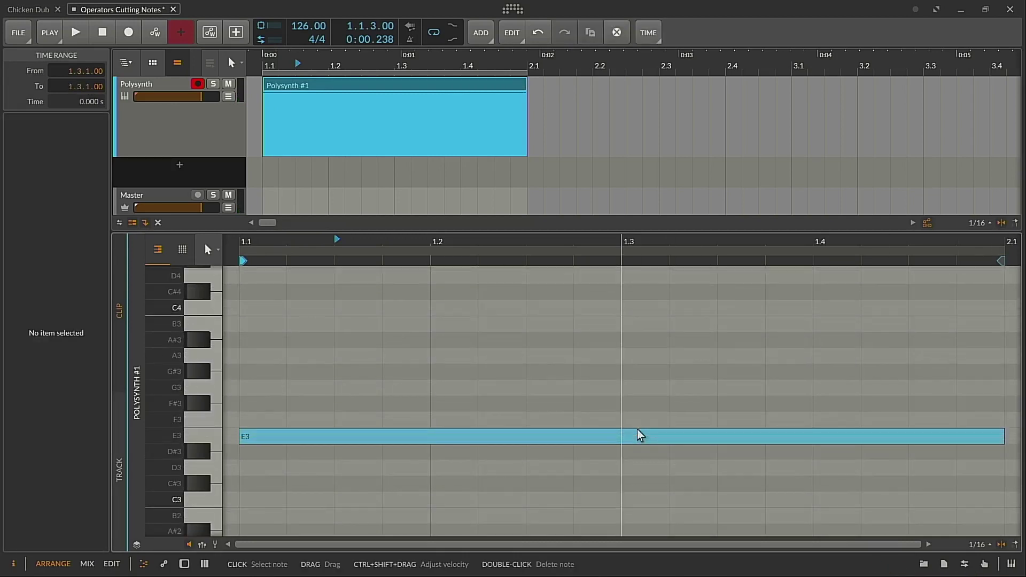
# Set the E3 note's velocity to 0% in the velocity lane and play the clip briefly
pyautogui.scroll(-4, 637, 429)
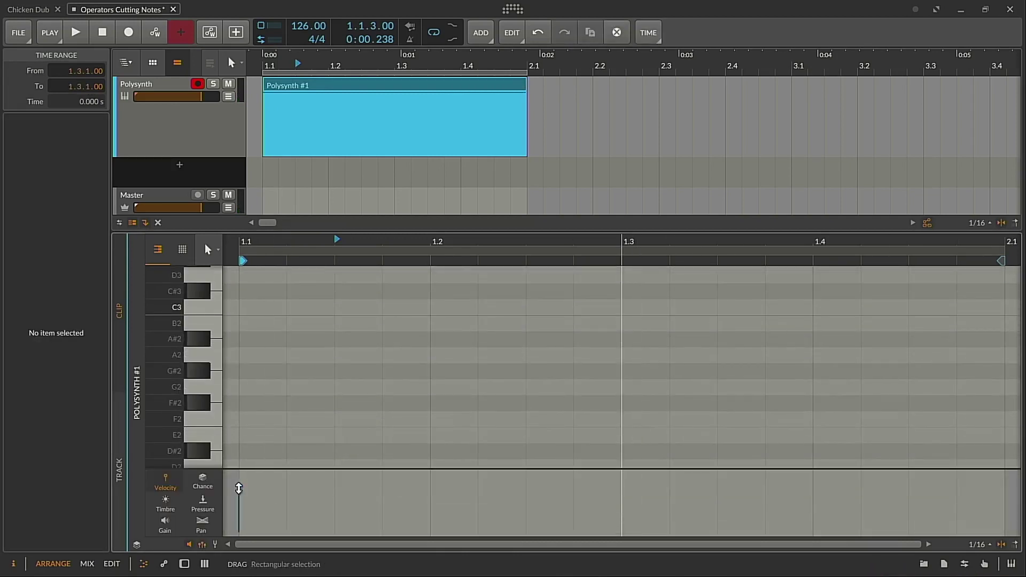
pyautogui.moveTo(257, 487); pyautogui.dragTo(257, 533)
pyautogui.scroll(-8, 405, 379)
pyautogui.scroll(12, 404, 379)
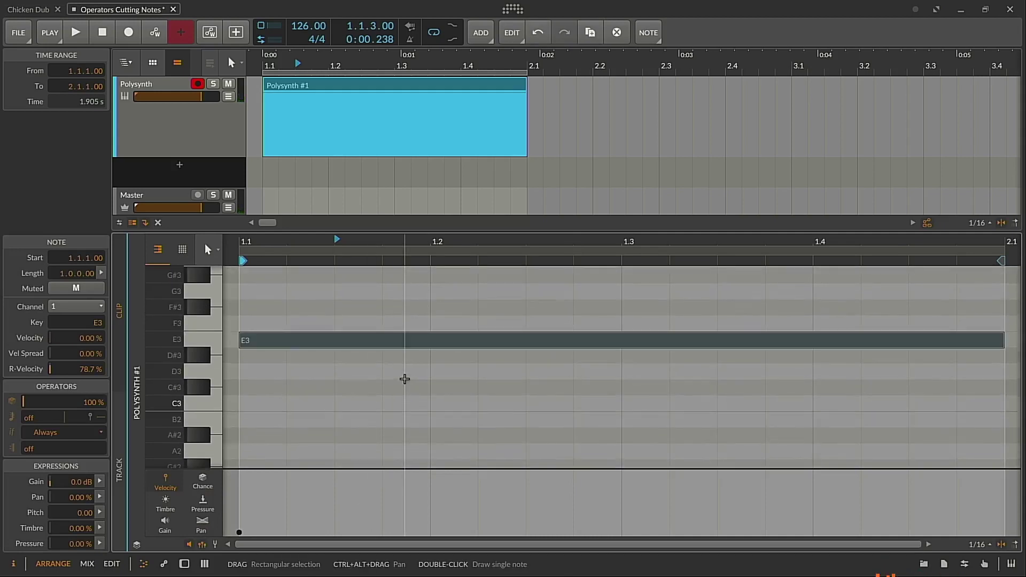
pyautogui.click(405, 378)
pyautogui.press('space')
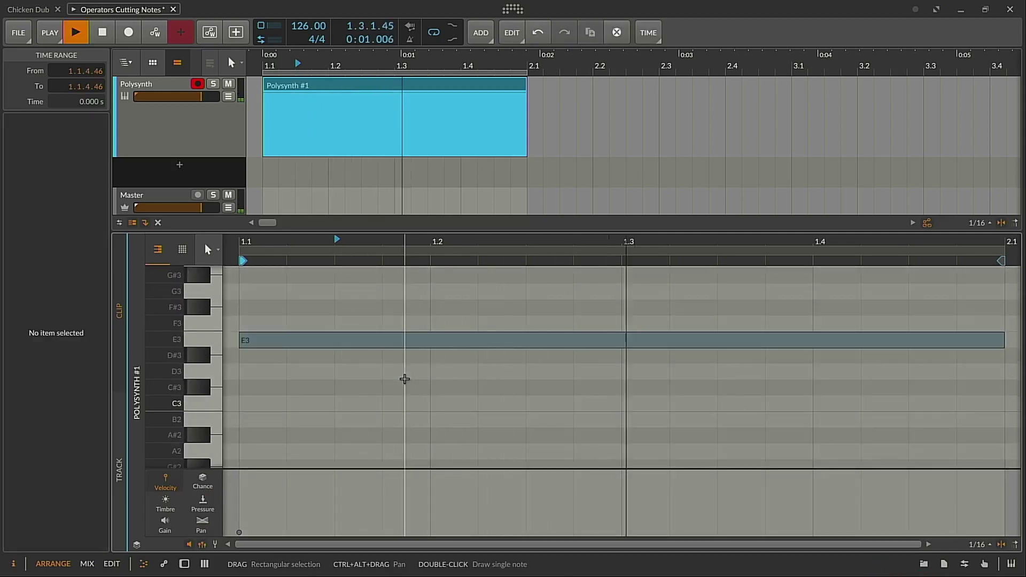
pyautogui.press('space')
# Set the full-bar E3 note's repeat count to 4 and start playback
pyautogui.click(272, 340)
pyautogui.moveTo(16, 411); pyautogui.dragTo(16, 401)
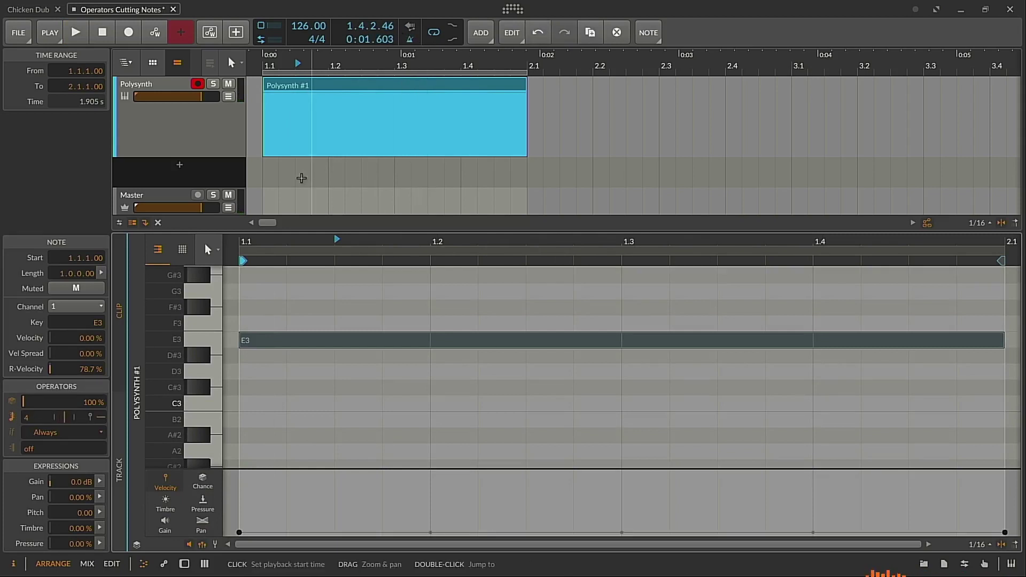
pyautogui.press('space')
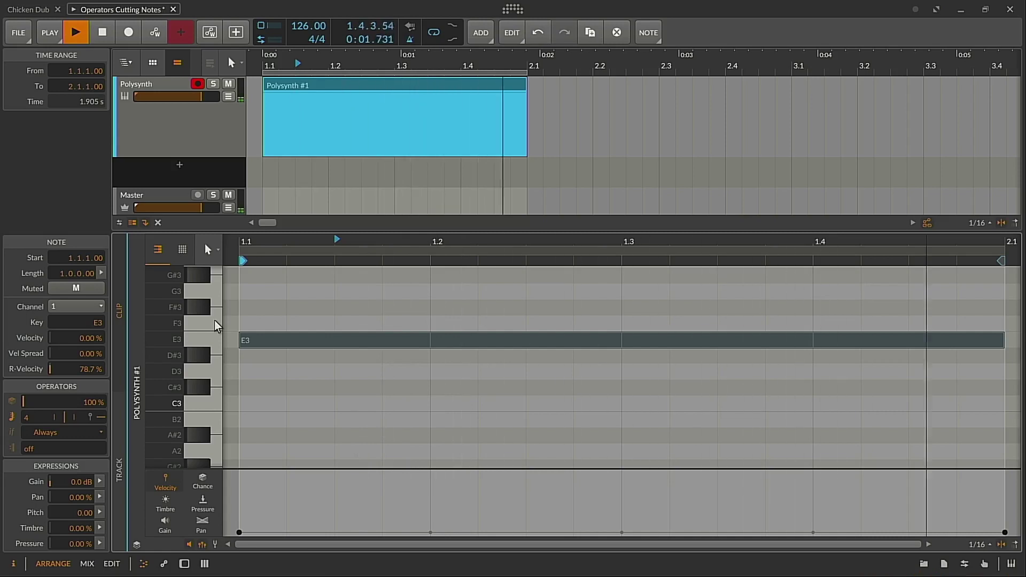
# Set the E3 note's repeat count to 5 and play the clip from the start of bar 1
pyautogui.press('space')
pyautogui.moveTo(64, 423); pyautogui.dragTo(30, 418)
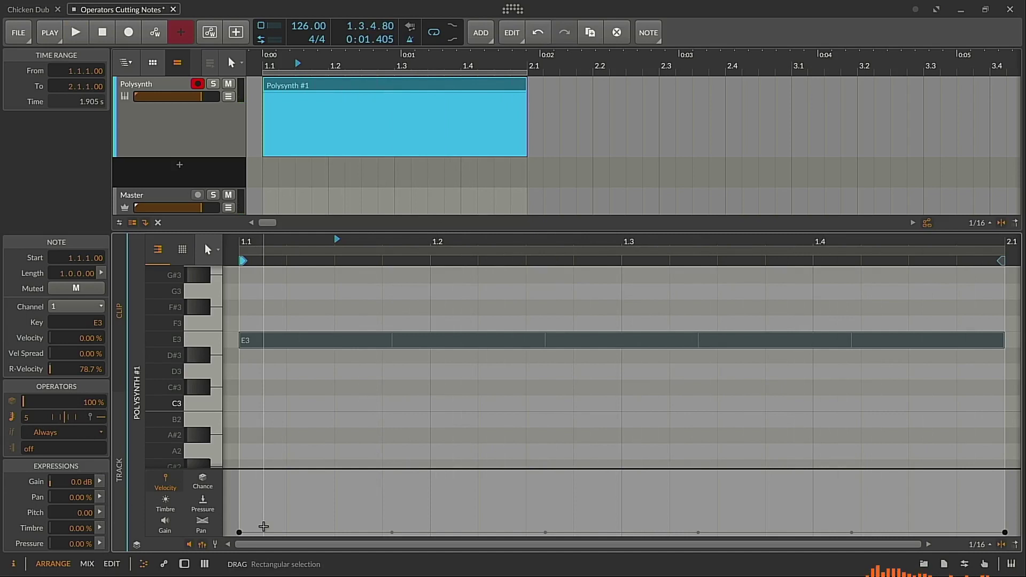
pyautogui.press('space')
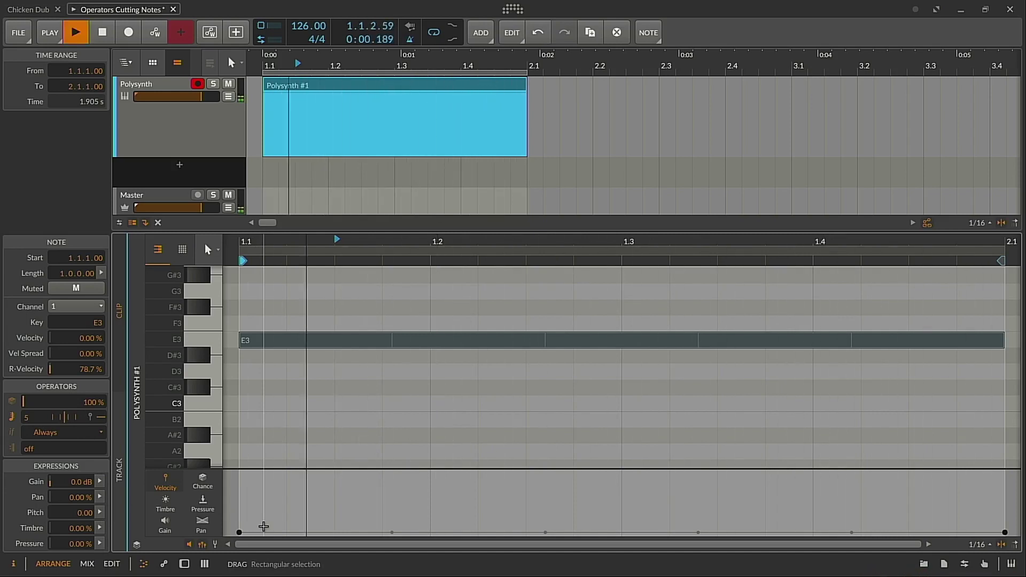
pyautogui.click(282, 86)
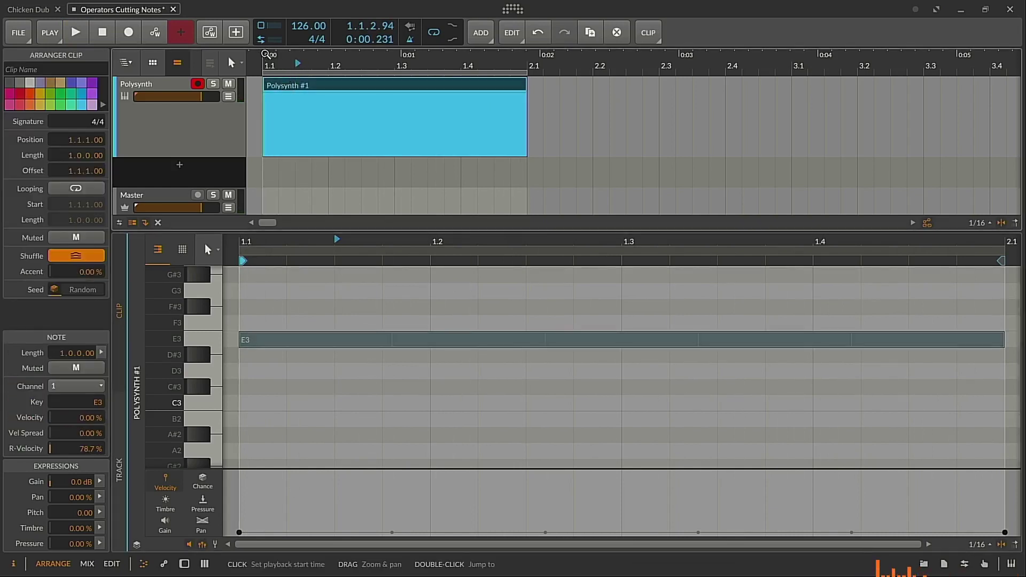
pyautogui.press('space')
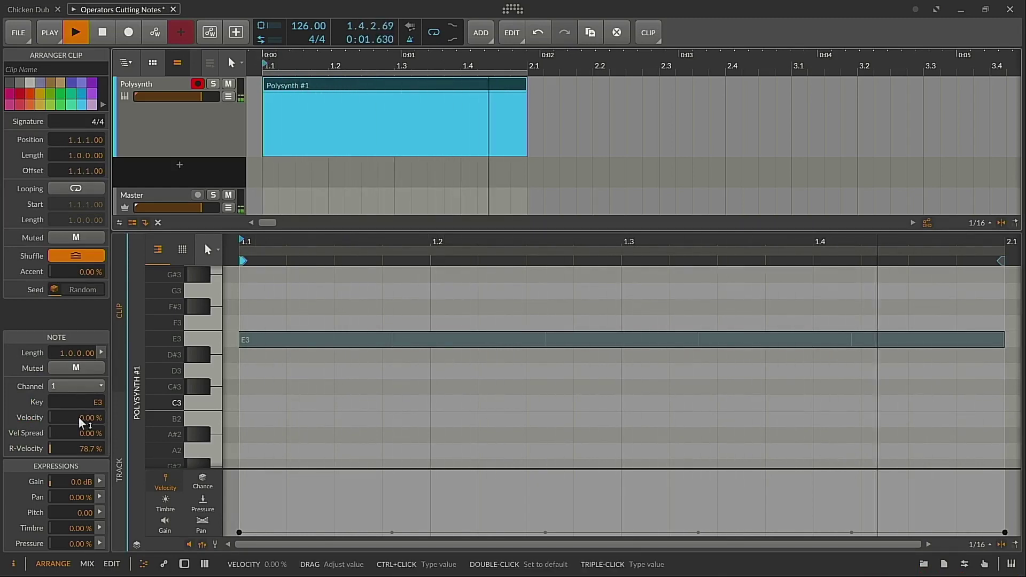
# Try repeat counts of 6 and 3 on the full-bar E3 note while auditioning the clip
pyautogui.click(301, 360)
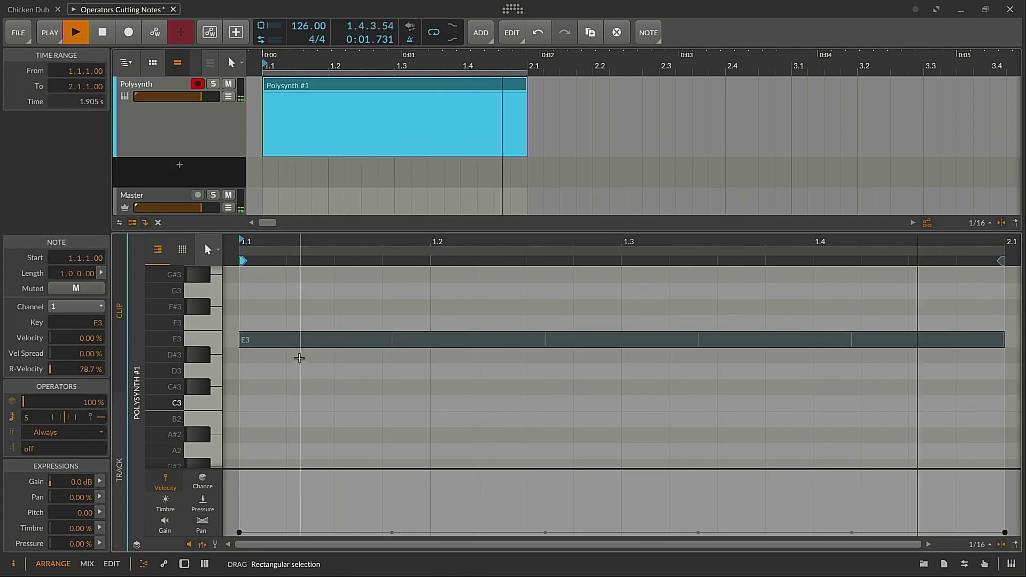
pyautogui.moveTo(25, 420); pyautogui.dragTo(24, 415)
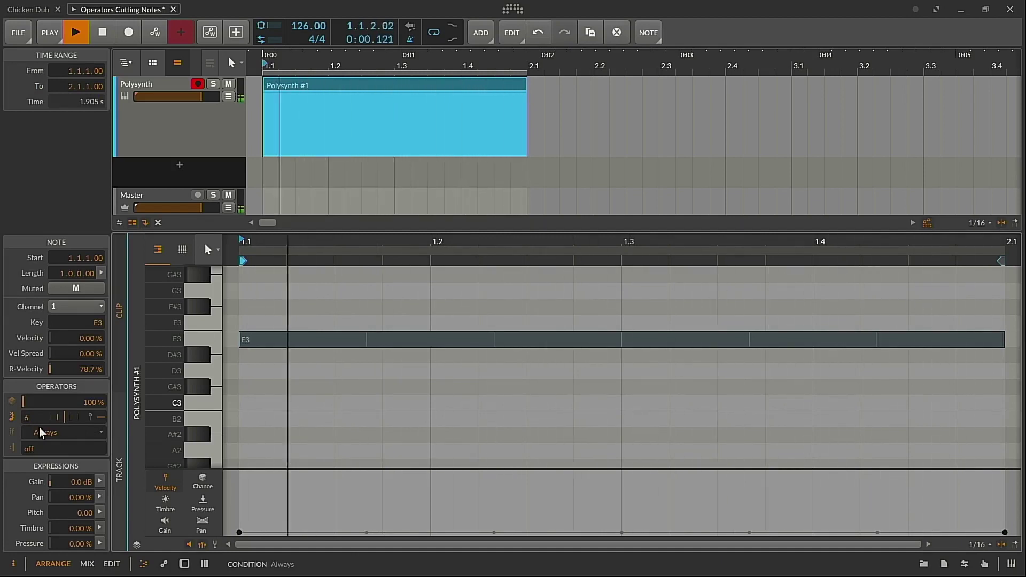
pyautogui.press('space')
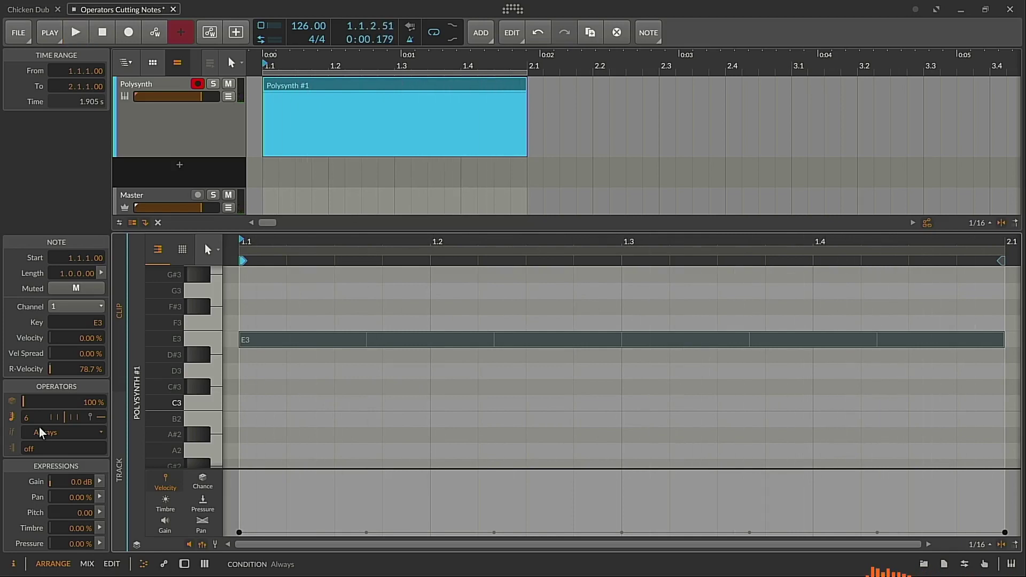
pyautogui.moveTo(26, 418)
pyautogui.mouseDown()
pyautogui.moveTo(26, 428)
pyautogui.moveTo(27, 416)
pyautogui.mouseUp()
pyautogui.press('space')
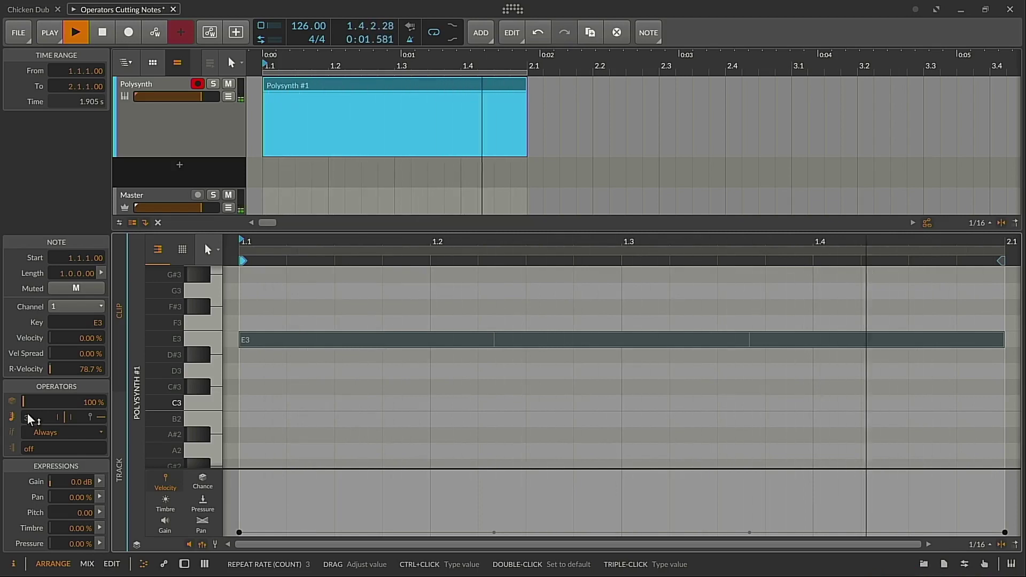
# Set the E3 note's repeat count to 5 and its repeat curve to 31%, listen, and stop playback
pyautogui.moveTo(29, 418); pyautogui.dragTo(70, 418)
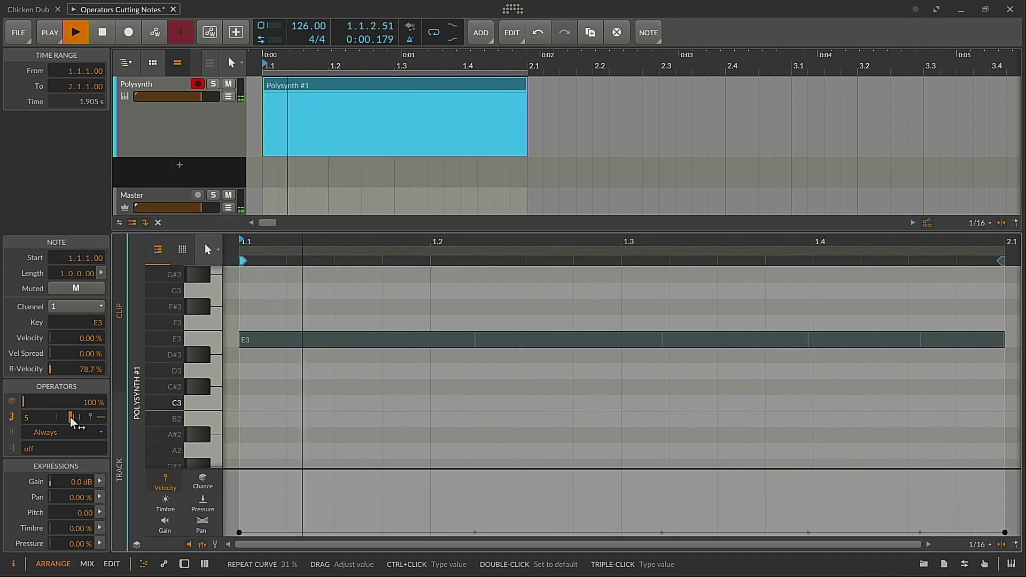
pyautogui.press('space')
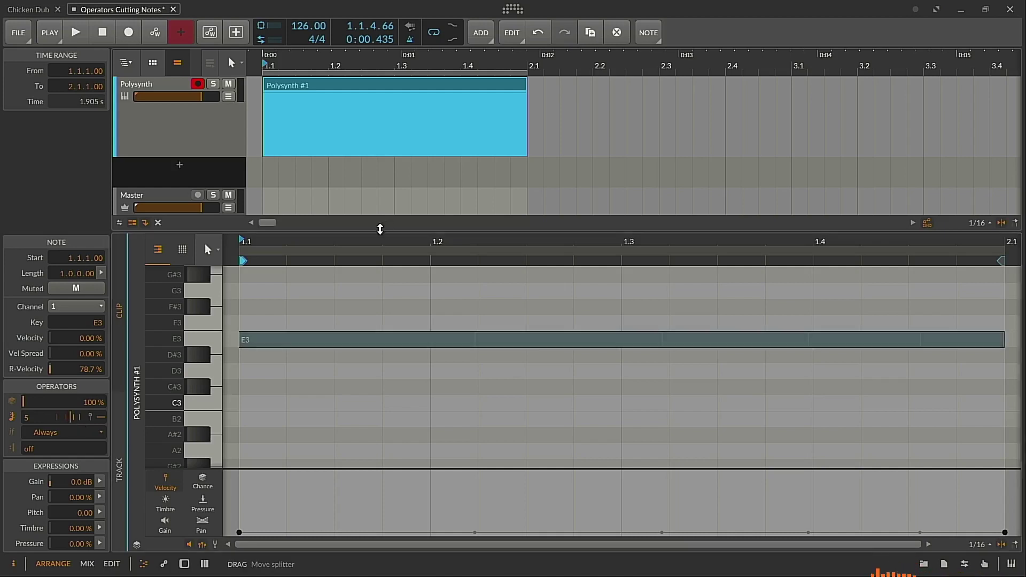
# Enlarge the arranger area and switch the lower editor from the clip's notes to the Polysynth device
pyautogui.moveTo(380, 229); pyautogui.dragTo(379, 301)
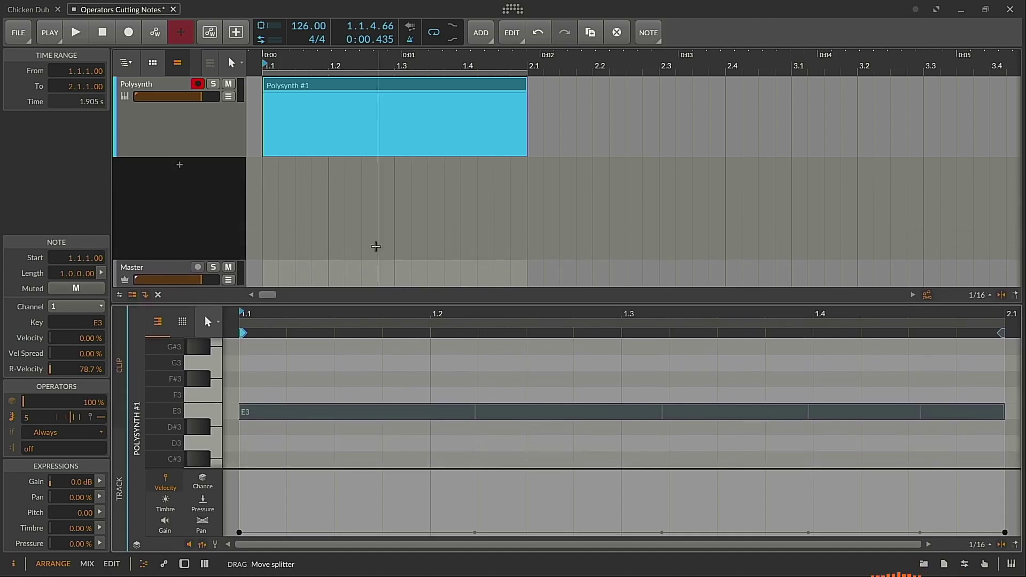
pyautogui.click(313, 94)
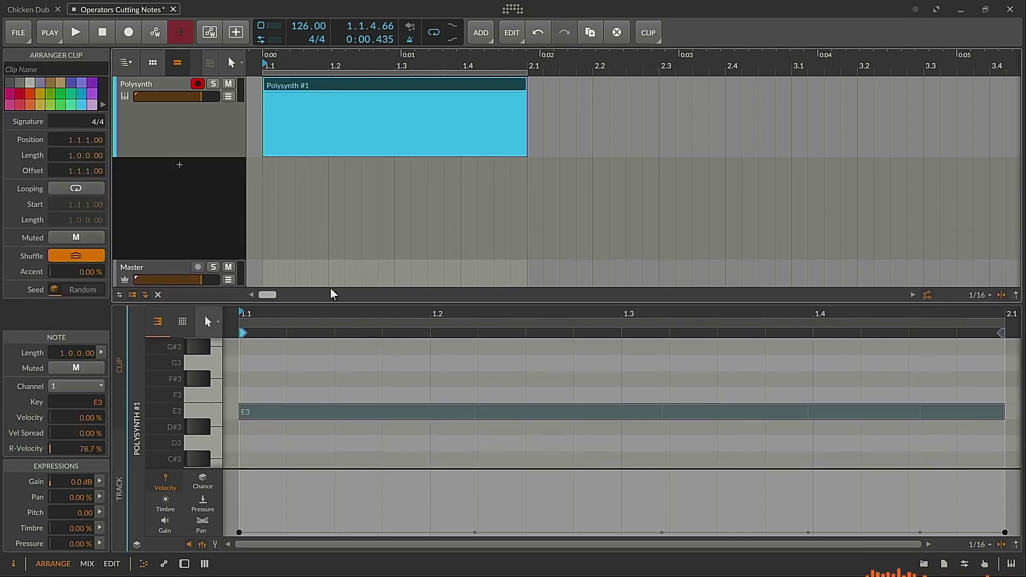
pyautogui.moveTo(336, 303); pyautogui.dragTo(338, 269)
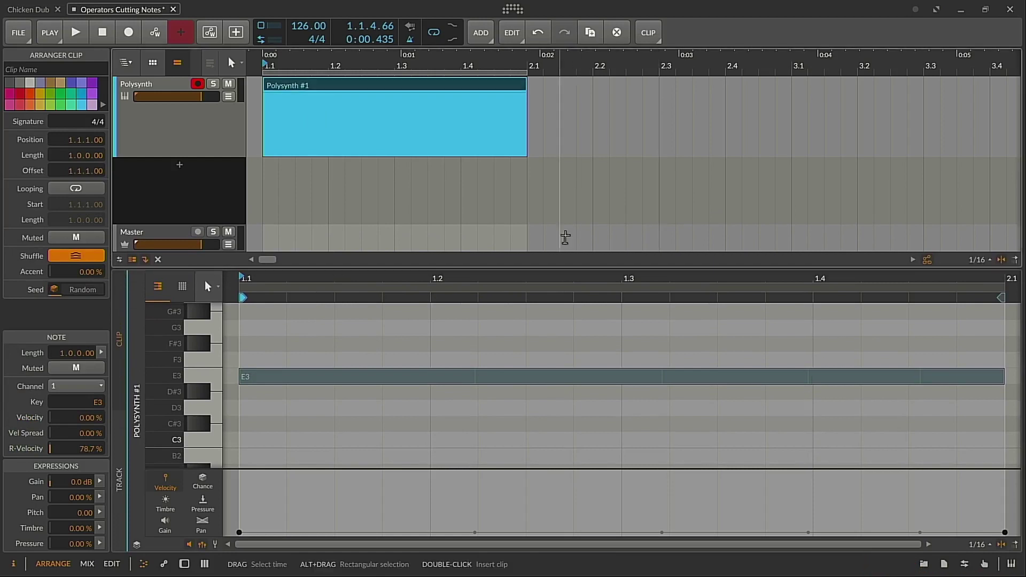
pyautogui.press('d')
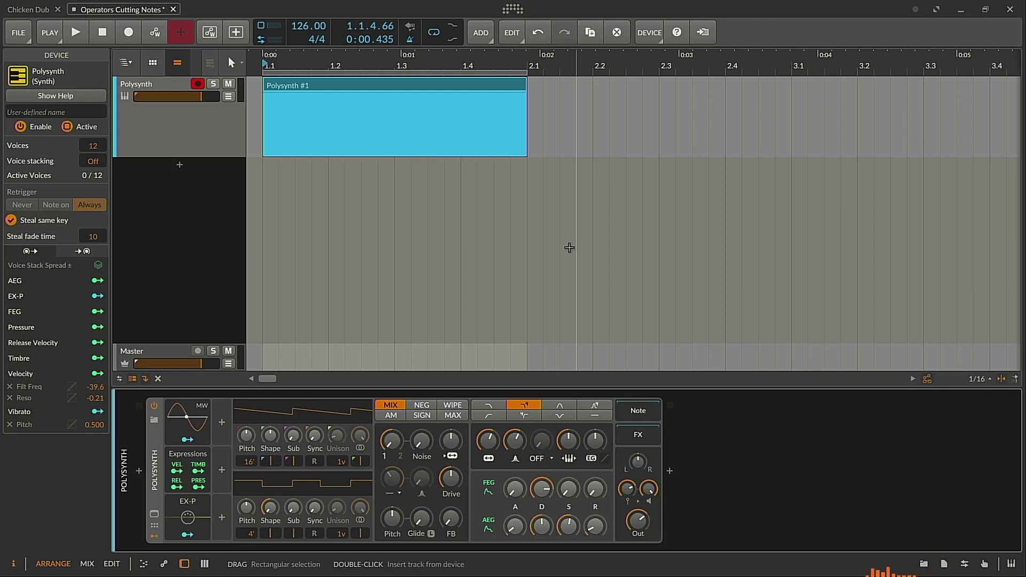